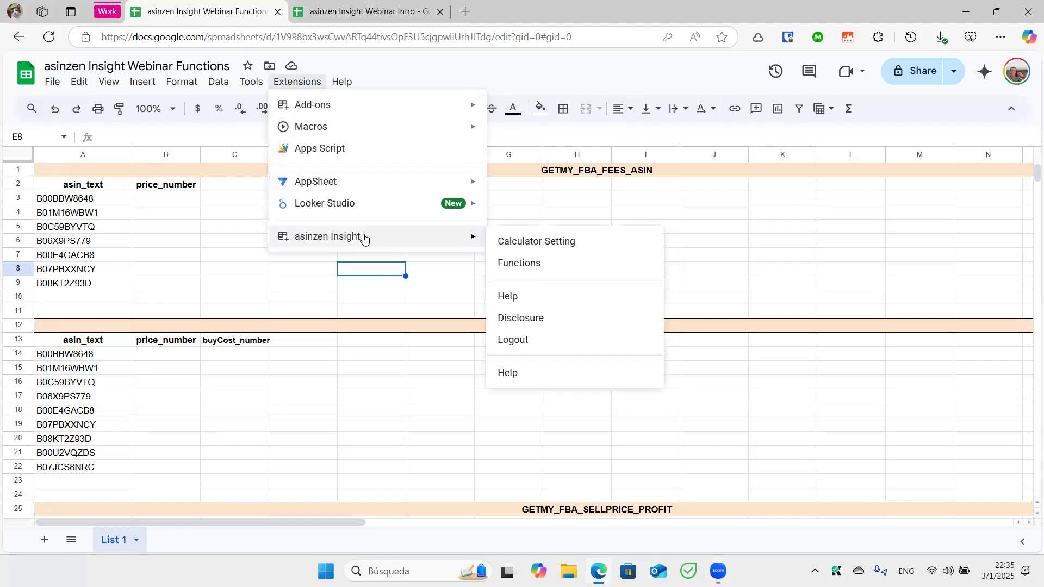
Open the asinzen Insight Function Builder sidebar from the Extensions menu
{"action": "left_click", "coordinate": [527, 265]}
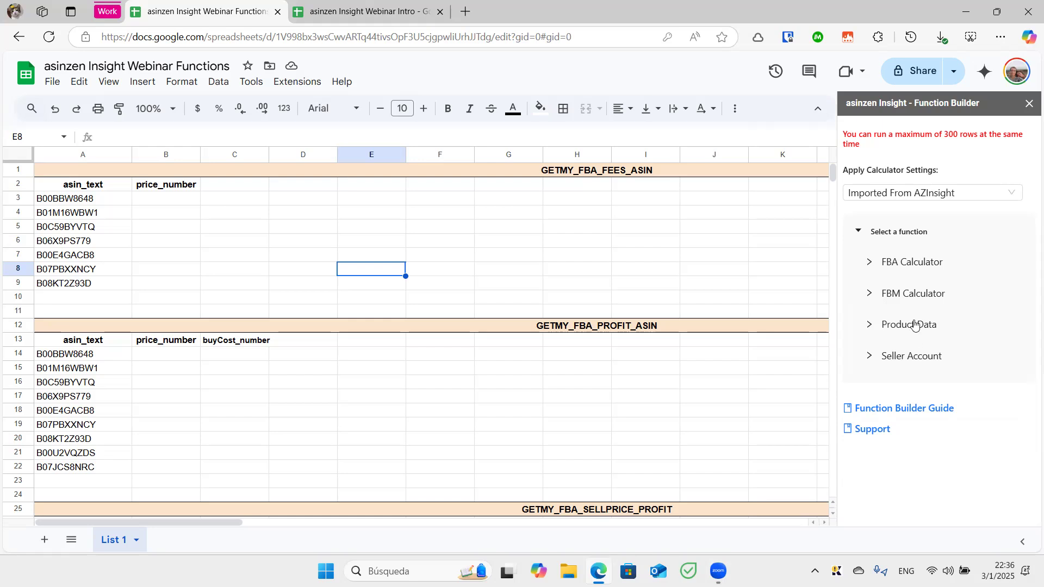
Pick GETMY_FBA_FEES_ASIN under FBA Calculator and scroll to its six fee datapoints
{"action": "left_click", "coordinate": [887, 272]}
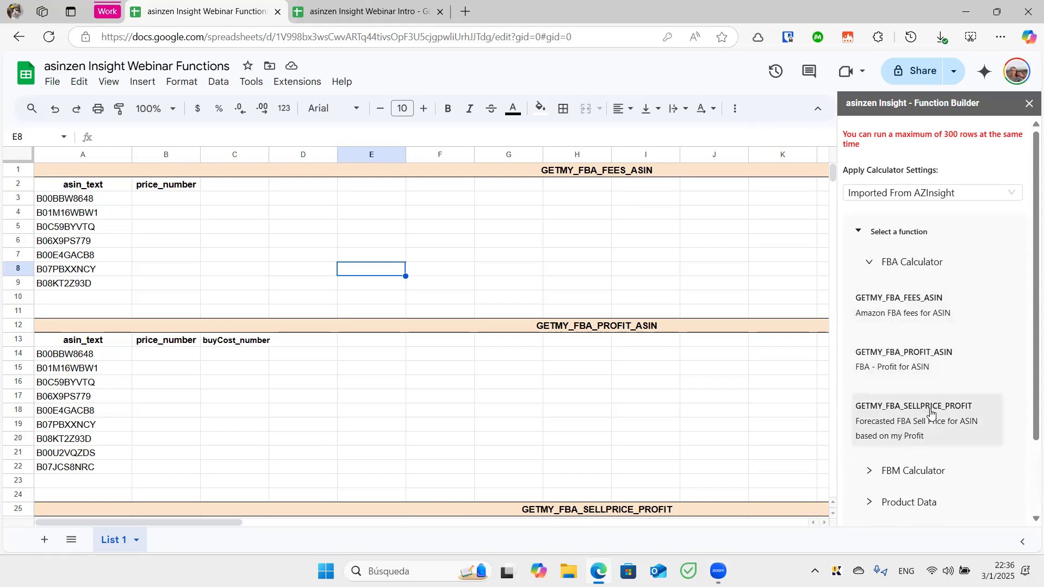
{"action": "left_click", "coordinate": [895, 312]}
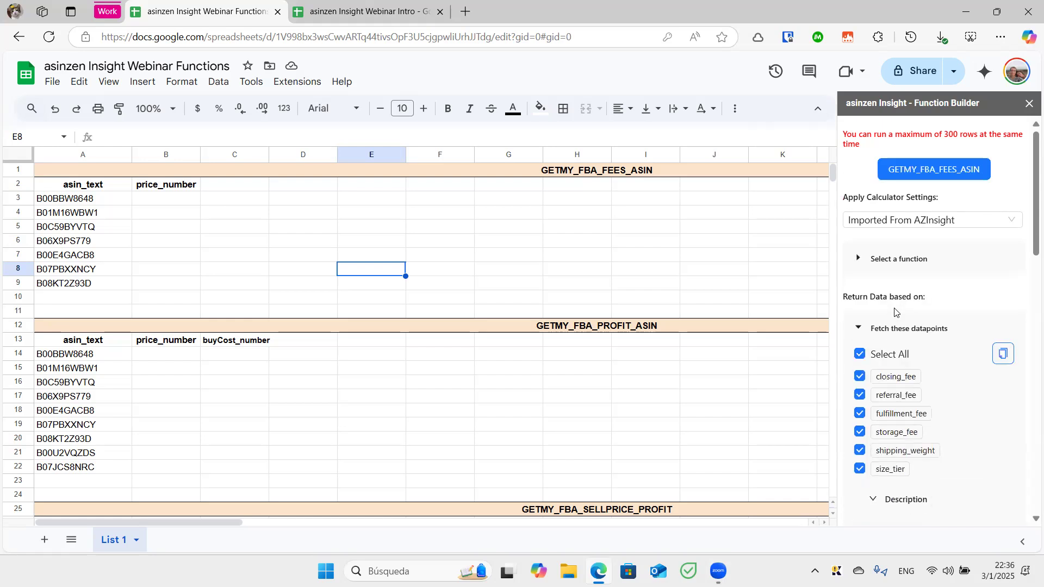
{"action": "scroll", "coordinate": [1028, 218], "scroll_direction": "down", "scroll_amount": 2}
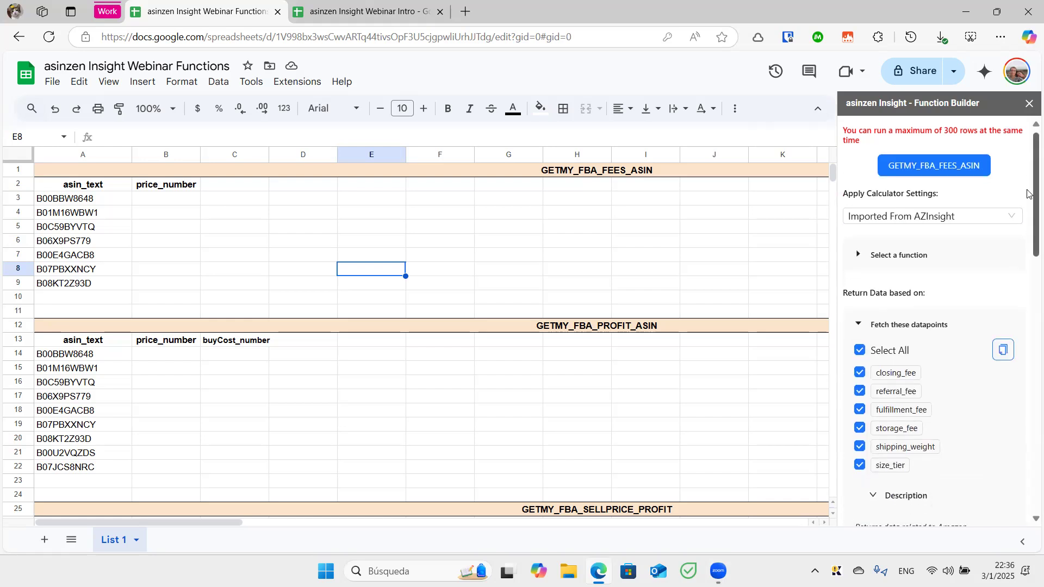
{"action": "scroll", "coordinate": [1027, 218], "scroll_direction": "down", "scroll_amount": 1}
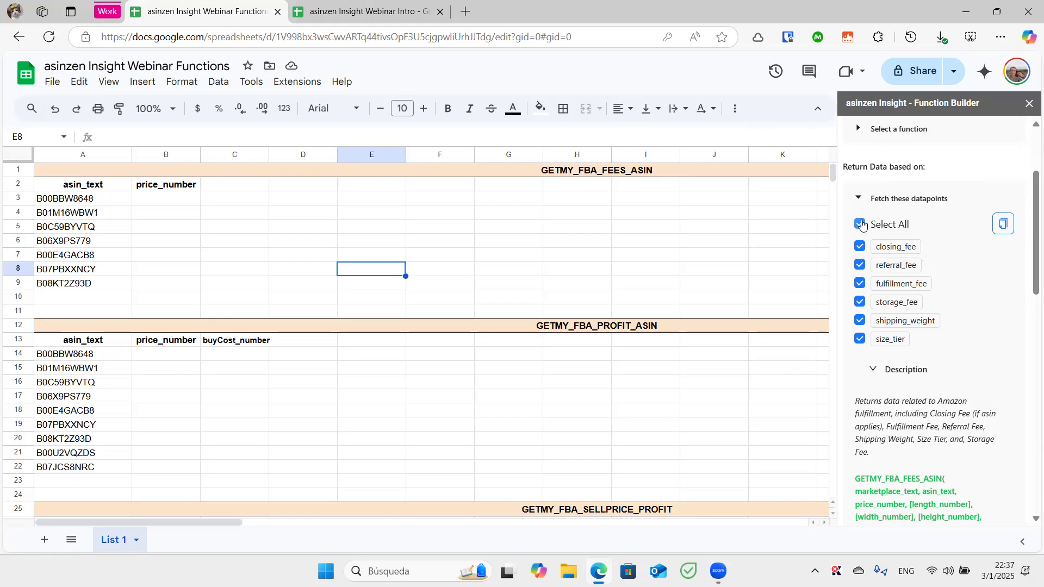
Limit the fees function to the fulfillment_fee datapoint and save the selection
{"action": "left_click", "coordinate": [862, 224]}
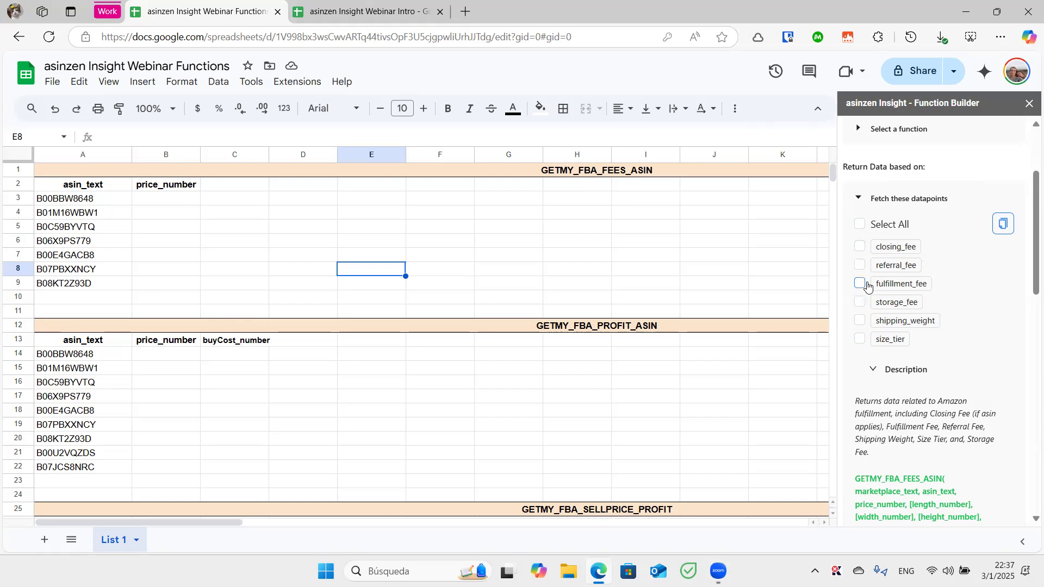
{"action": "left_click", "coordinate": [859, 283]}
{"action": "left_click_drag", "start_coordinate": [1027, 223], "coordinate": [1028, 438]}
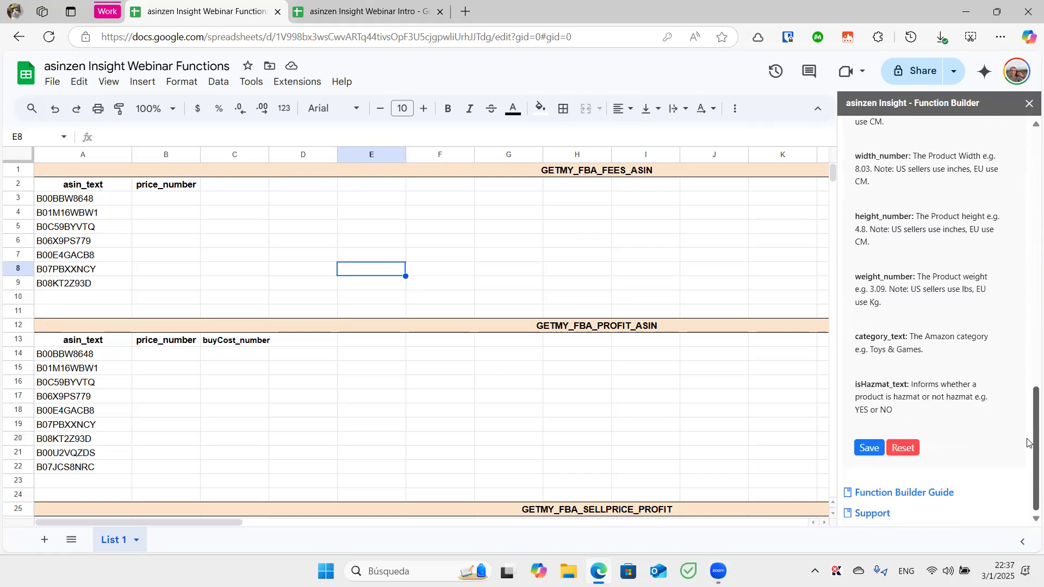
{"action": "left_click", "coordinate": [866, 449]}
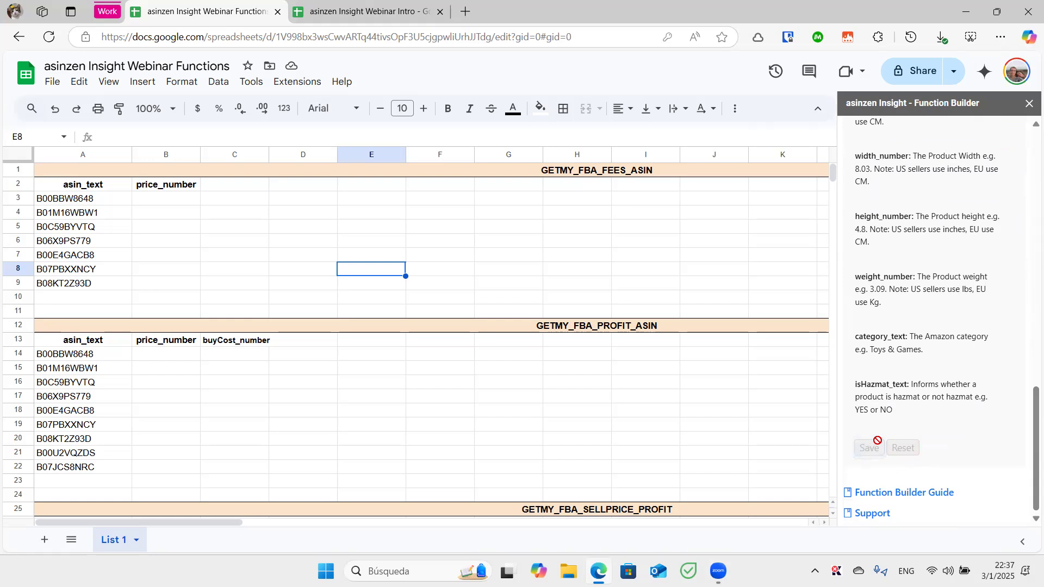
Paste the copied fulfillment_fee header into cell C2
{"action": "left_click_drag", "start_coordinate": [1027, 429], "coordinate": [1028, 150]}
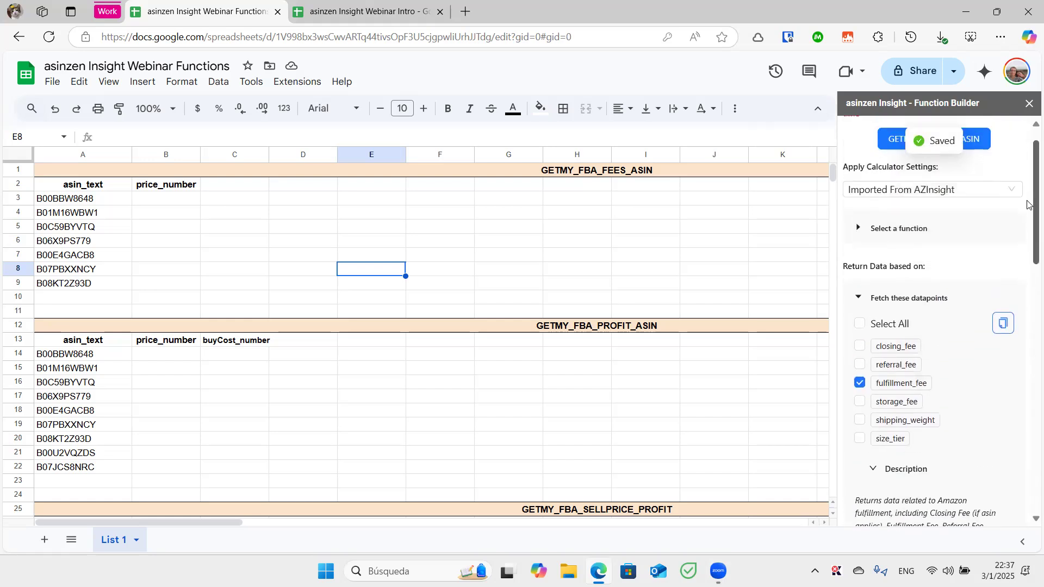
{"action": "left_click", "coordinate": [1003, 328]}
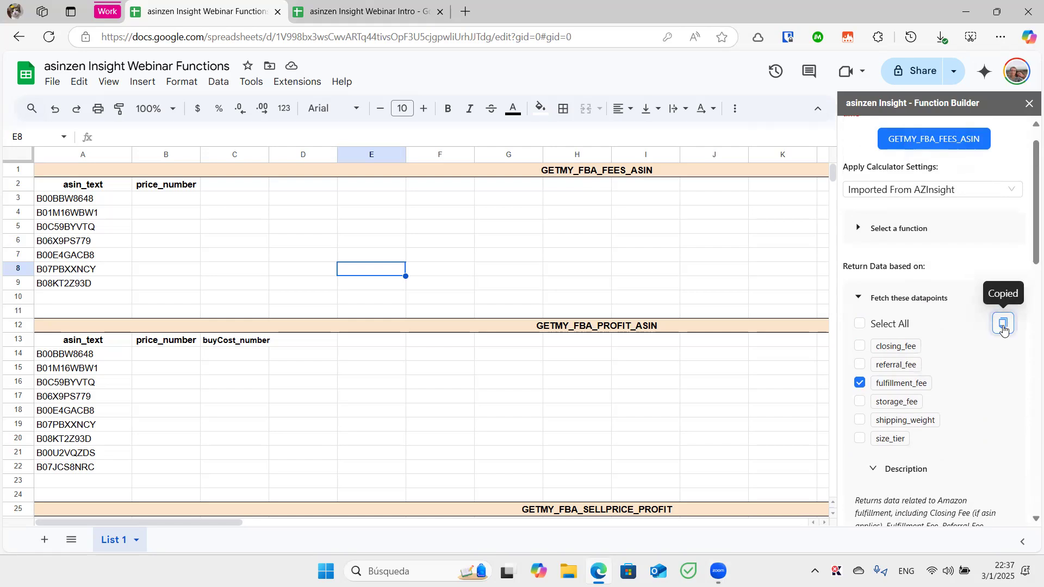
{"action": "left_click", "coordinate": [237, 188]}
{"action": "key", "text": "ctrl+v"}
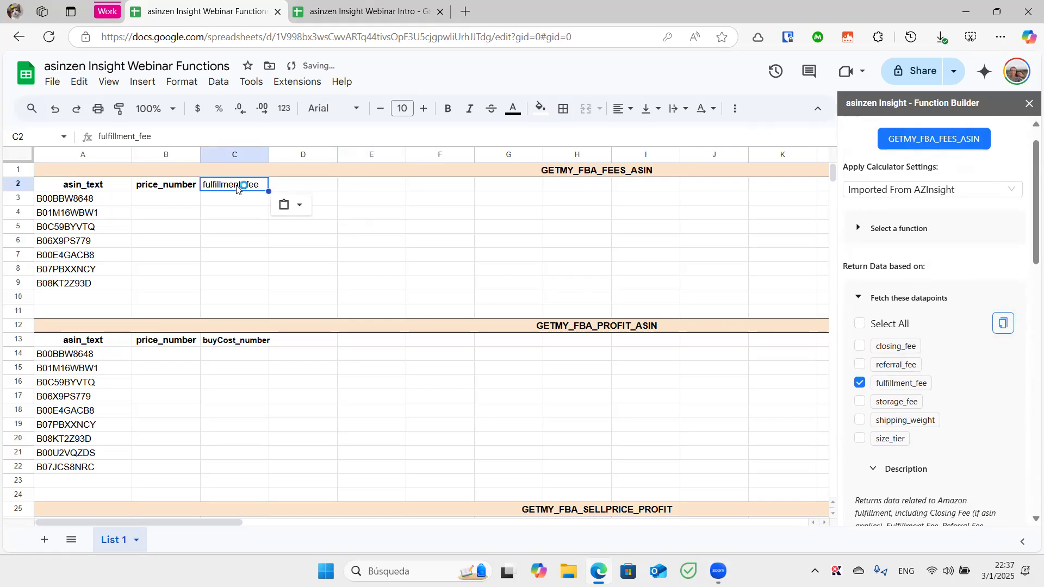
{"action": "left_click", "coordinate": [370, 236]}
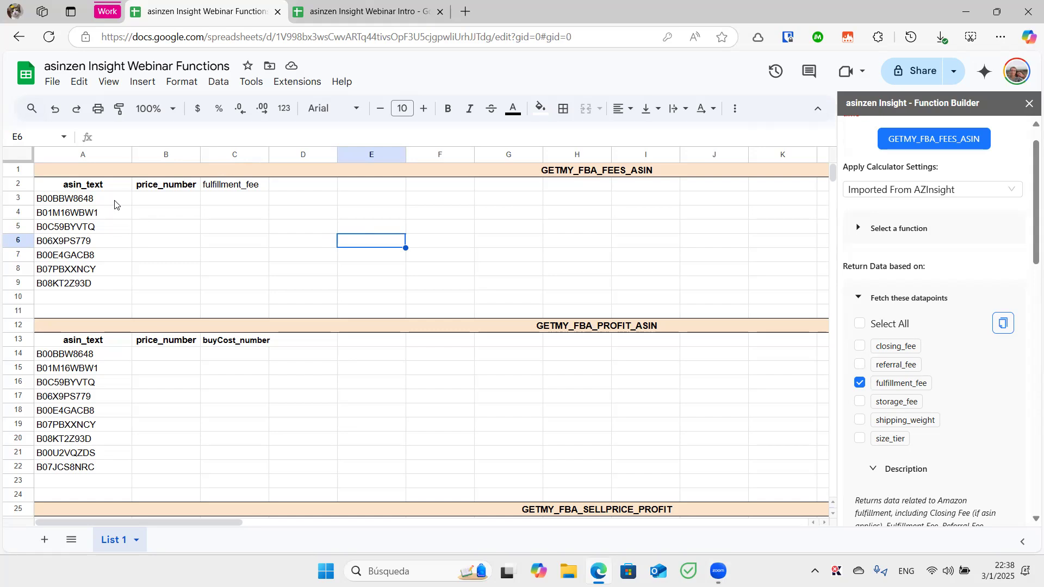
Run GETMY_FBA_FEES_ASIN on the ASINs in A3:A5, then clear the returned B3:B5 values
{"action": "left_click_drag", "start_coordinate": [111, 201], "coordinate": [115, 232]}
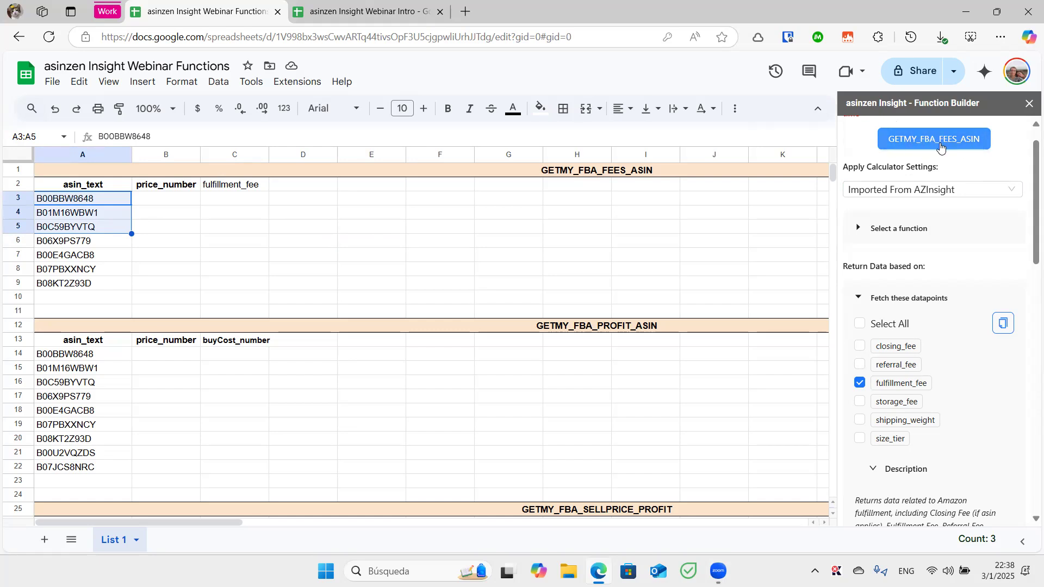
{"action": "left_click", "coordinate": [941, 146]}
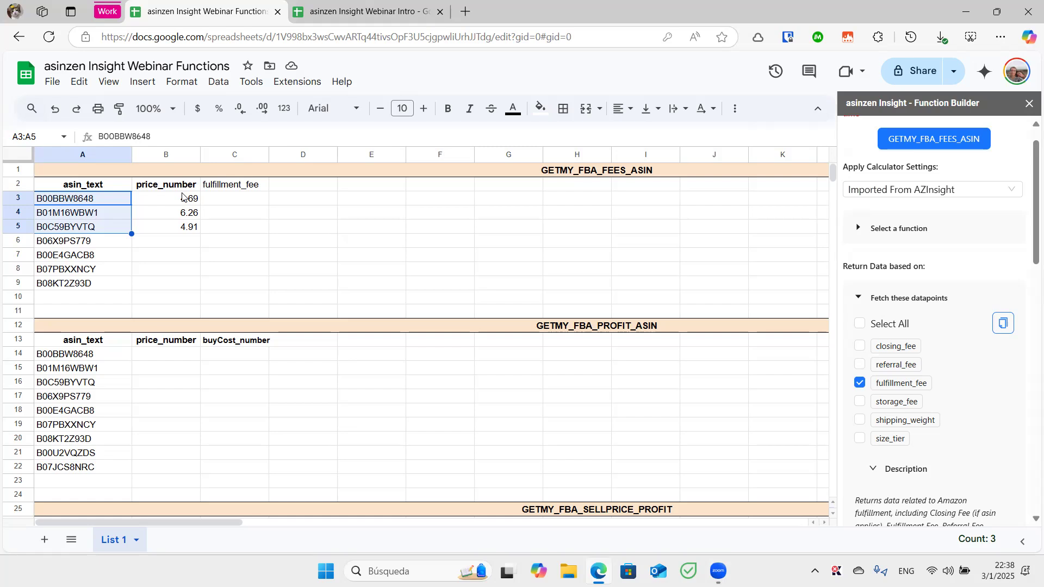
{"action": "left_click_drag", "start_coordinate": [182, 185], "coordinate": [184, 236]}
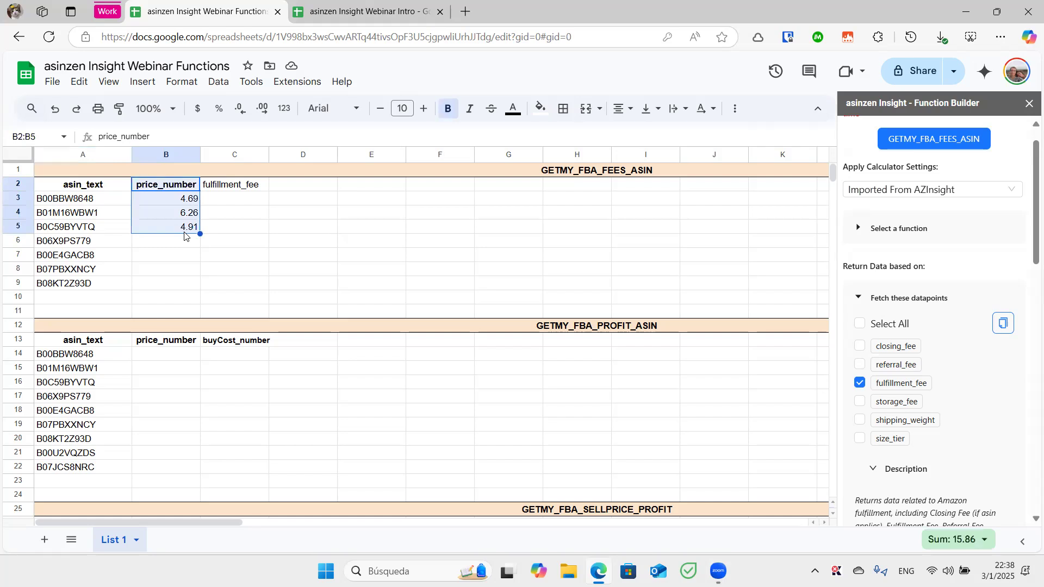
{"action": "left_click", "coordinate": [203, 215]}
{"action": "left_click_drag", "start_coordinate": [197, 200], "coordinate": [195, 227]}
{"action": "key", "text": "Delete"}
Enter prices 3.6, 5 and 10 in B3:B5 and rerun the fees function on A3:B5
{"action": "left_click", "coordinate": [186, 206]}
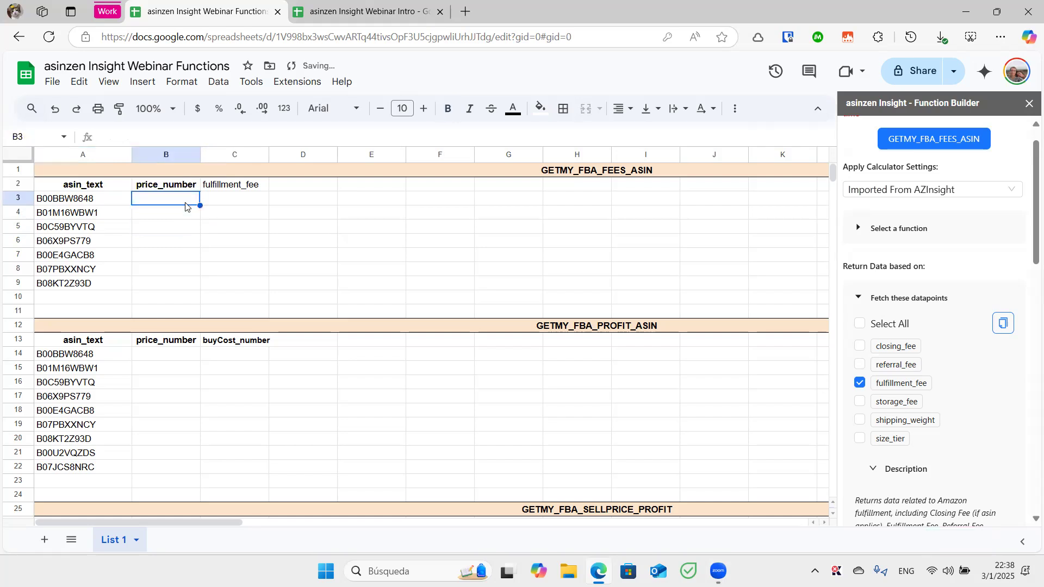
{"action": "type", "text": "3.6"}
{"action": "key", "text": "Return"}
{"action": "type", "text": "5"}
{"action": "key", "text": "Return"}
{"action": "type", "text": "10"}
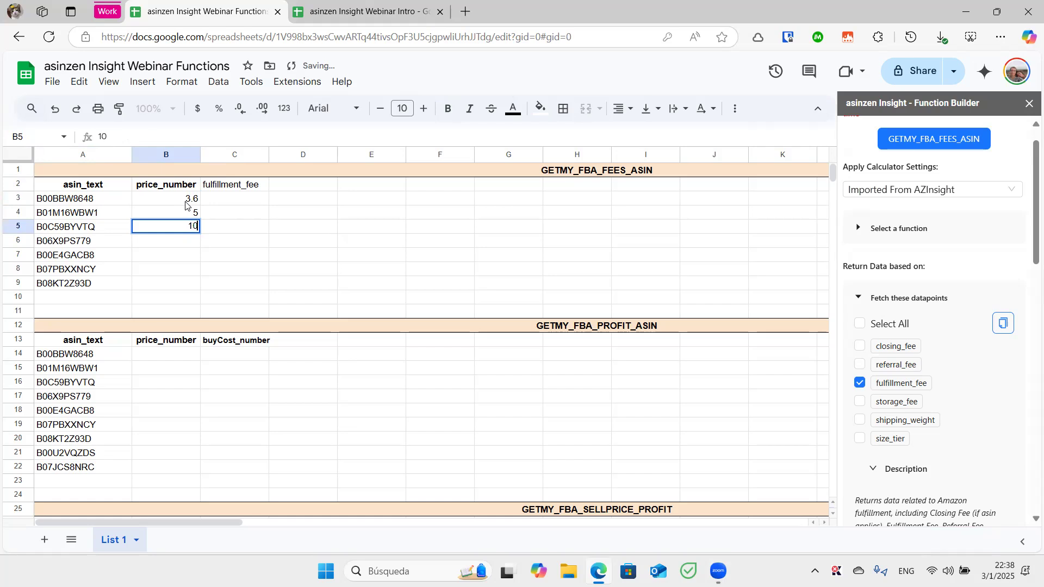
{"action": "key", "text": "Return"}
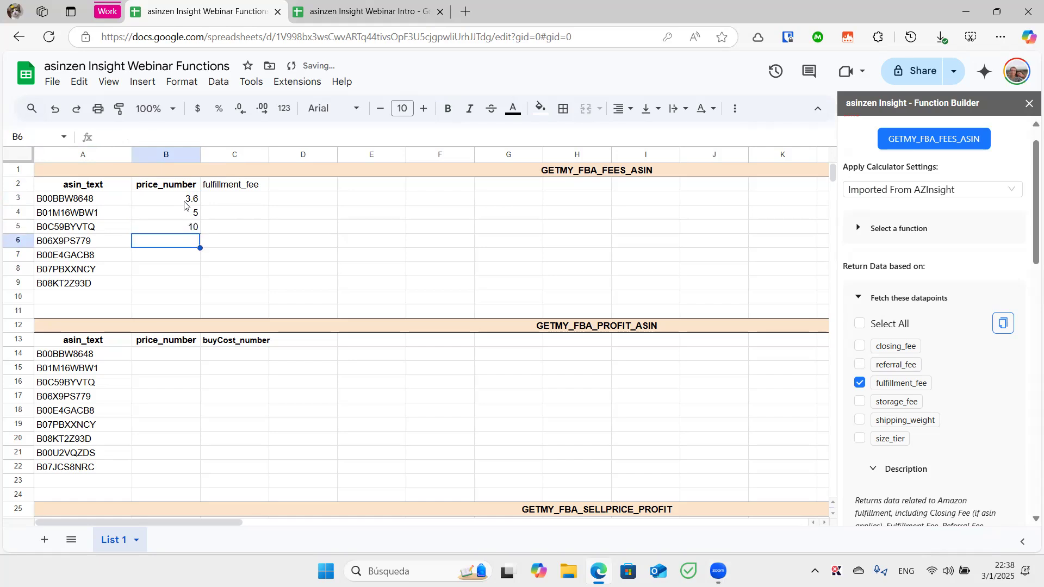
{"action": "left_click_drag", "start_coordinate": [98, 203], "coordinate": [167, 232]}
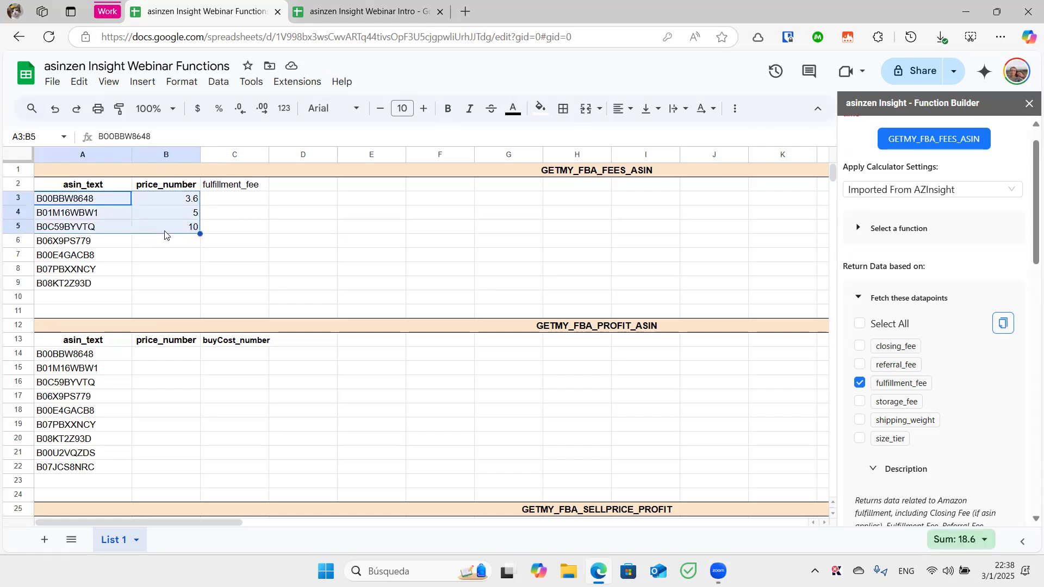
{"action": "left_click", "coordinate": [911, 137]}
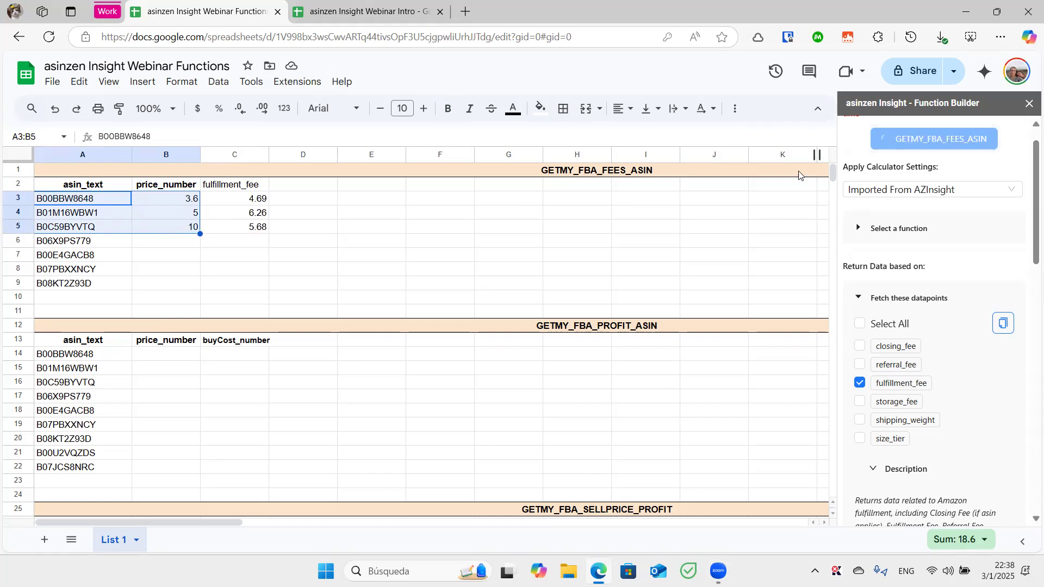
Clear B2:C5 and rerun GETMY_FBA_FEES_ASIN on the ASINs in A3:A5 alone
{"action": "left_click_drag", "start_coordinate": [263, 206], "coordinate": [276, 231]}
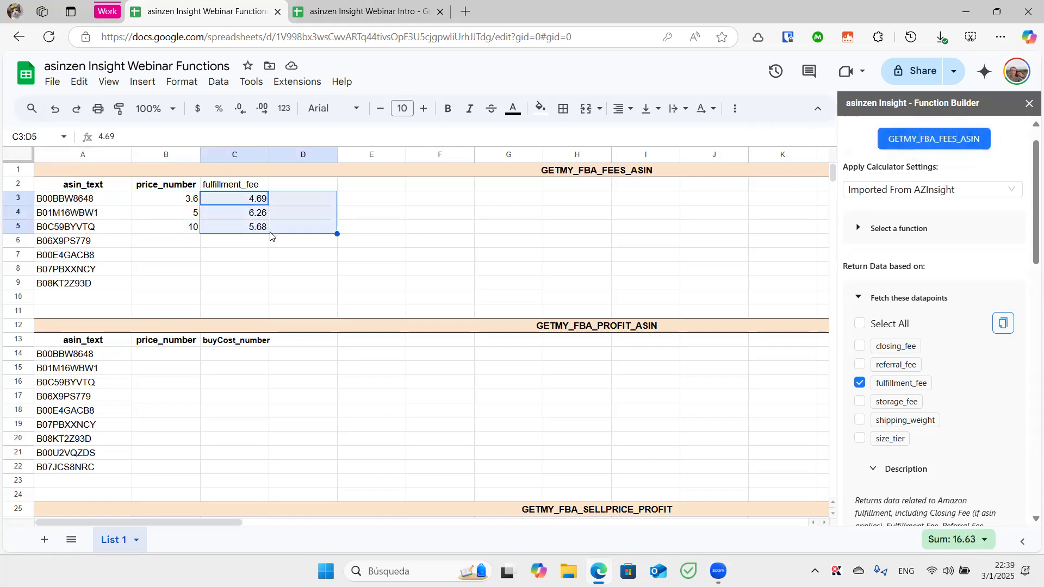
{"action": "left_click_drag", "start_coordinate": [176, 185], "coordinate": [258, 231]}
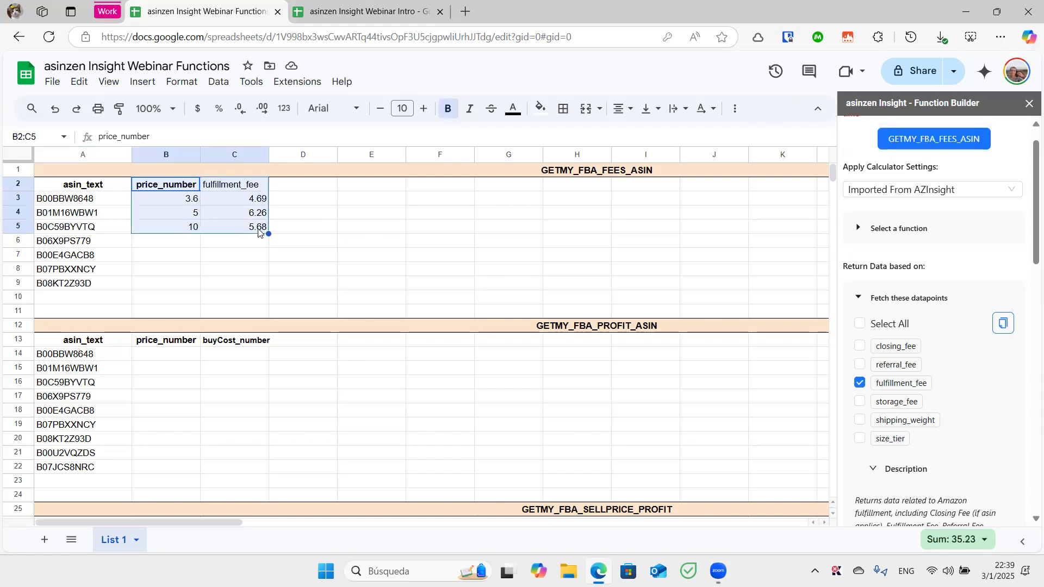
{"action": "key", "text": "Delete"}
{"action": "left_click_drag", "start_coordinate": [109, 201], "coordinate": [113, 229]}
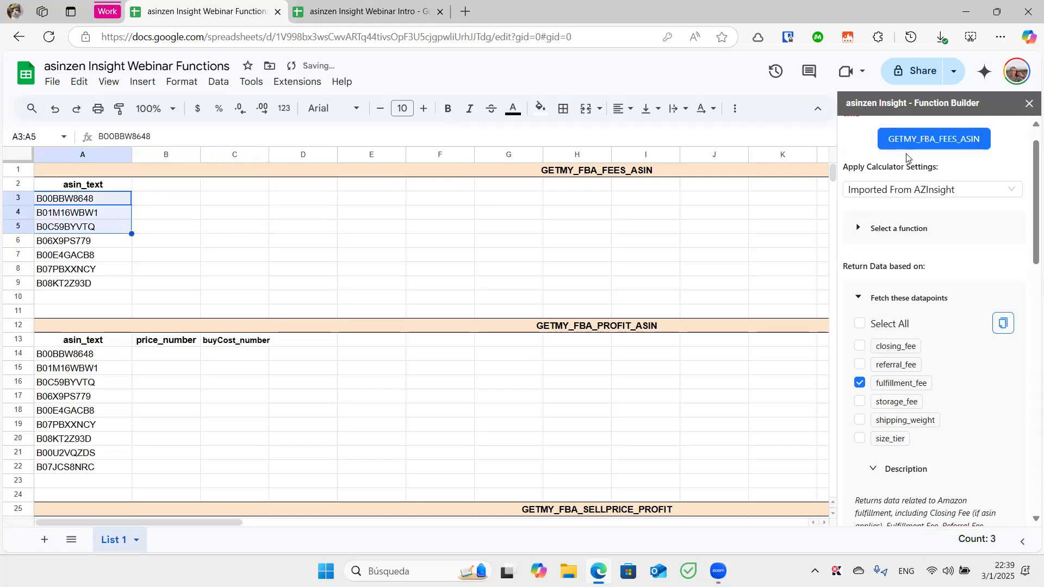
{"action": "left_click", "coordinate": [924, 143]}
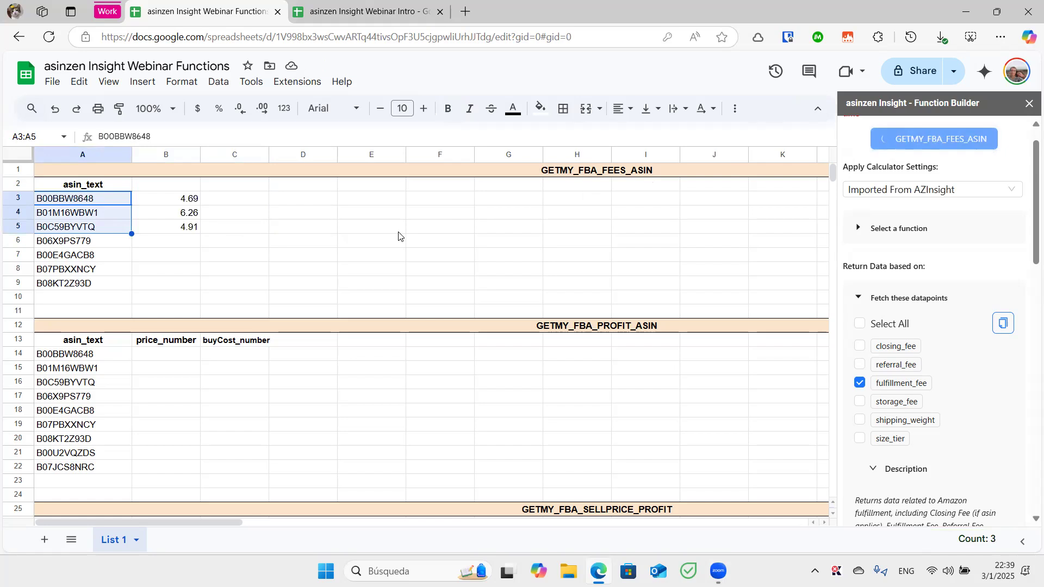
Paste the copied fulfillment_fee header into cell B2
{"action": "left_click", "coordinate": [1004, 323]}
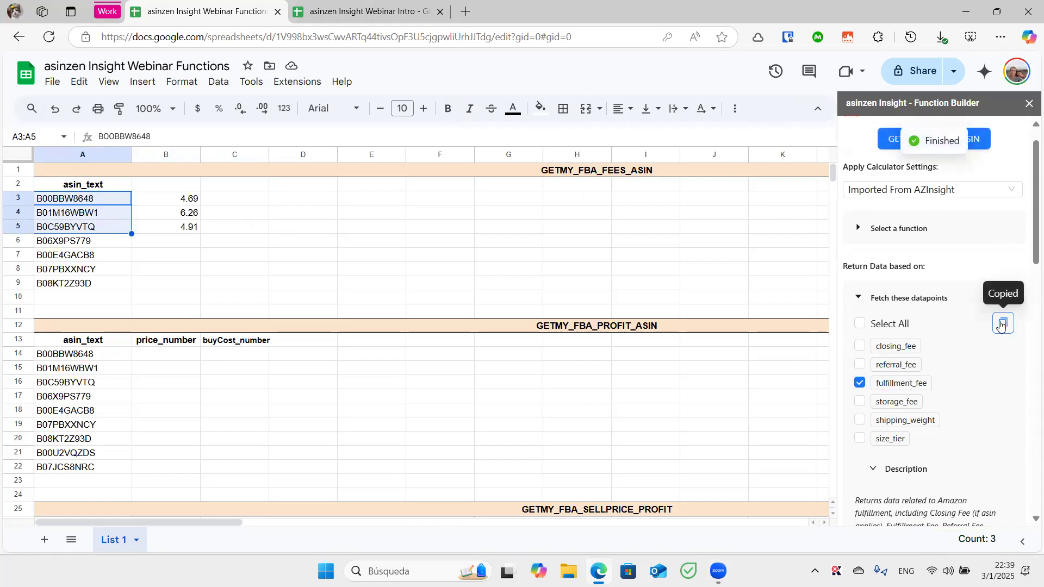
{"action": "left_click", "coordinate": [175, 187]}
{"action": "key", "text": "ctrl+v"}
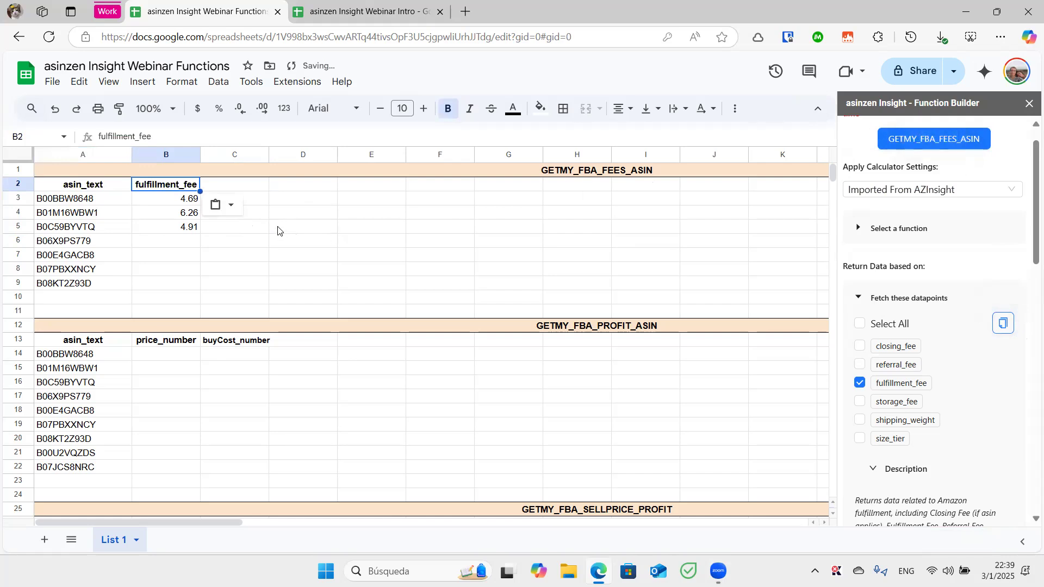
{"action": "left_click", "coordinate": [288, 228]}
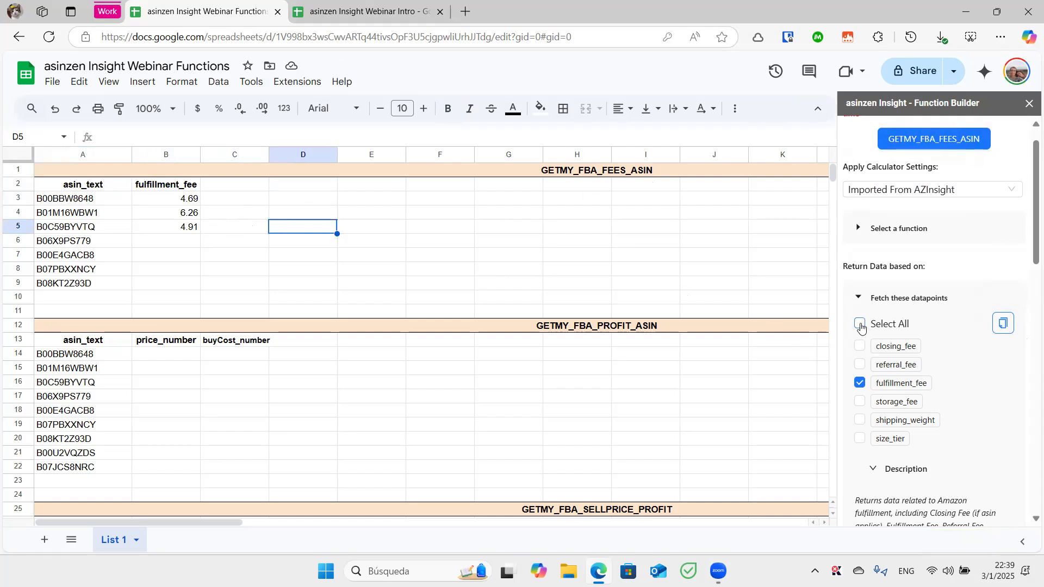
Select all fee datapoints again, copy their header names and save
{"action": "left_click", "coordinate": [859, 324]}
{"action": "left_click", "coordinate": [1002, 323]}
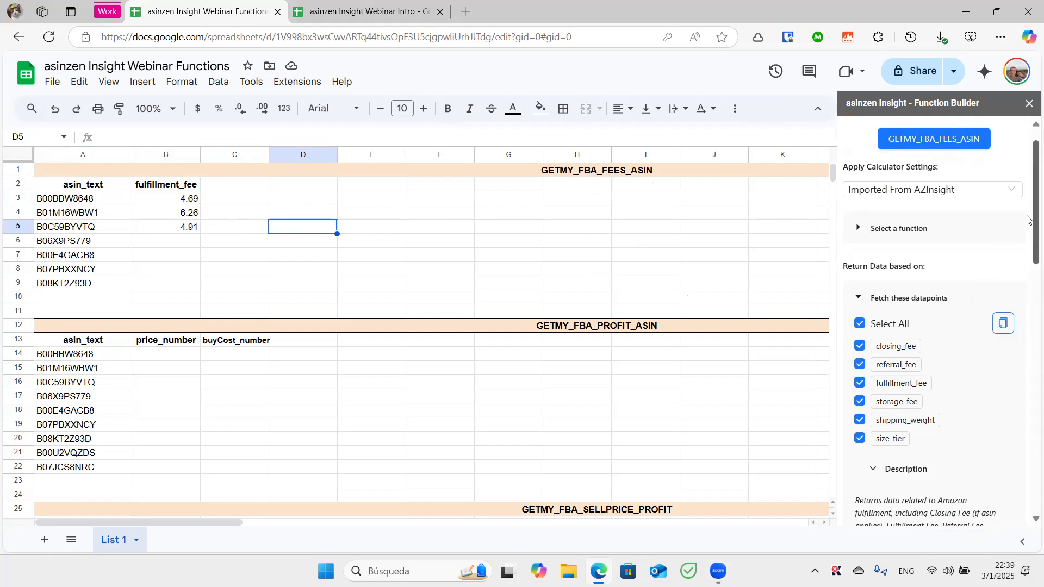
{"action": "scroll", "coordinate": [1028, 220], "scroll_direction": "down", "scroll_amount": 15}
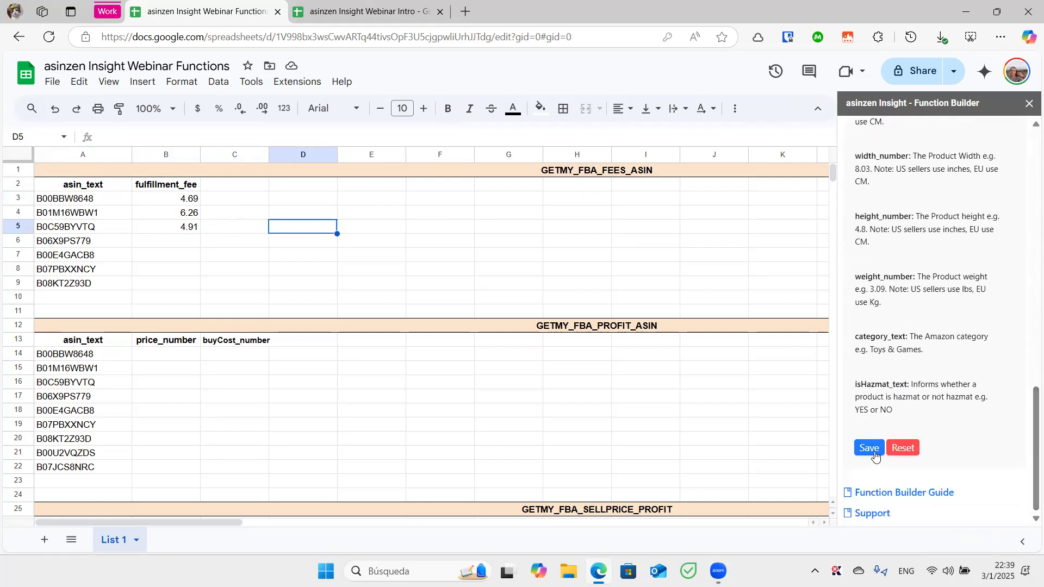
{"action": "left_click", "coordinate": [877, 453]}
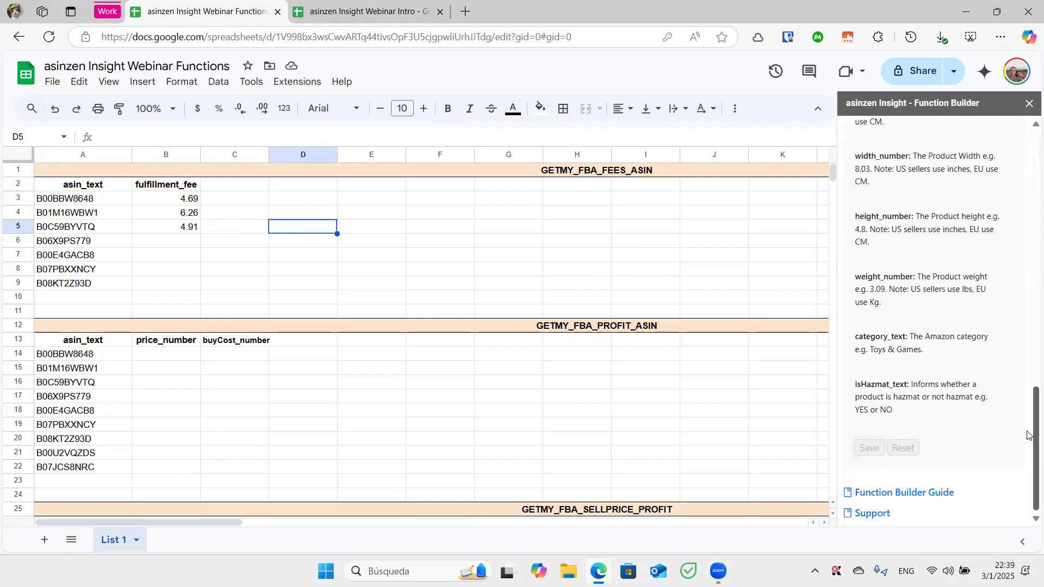
{"action": "scroll", "coordinate": [1030, 433], "scroll_direction": "up", "scroll_amount": 15}
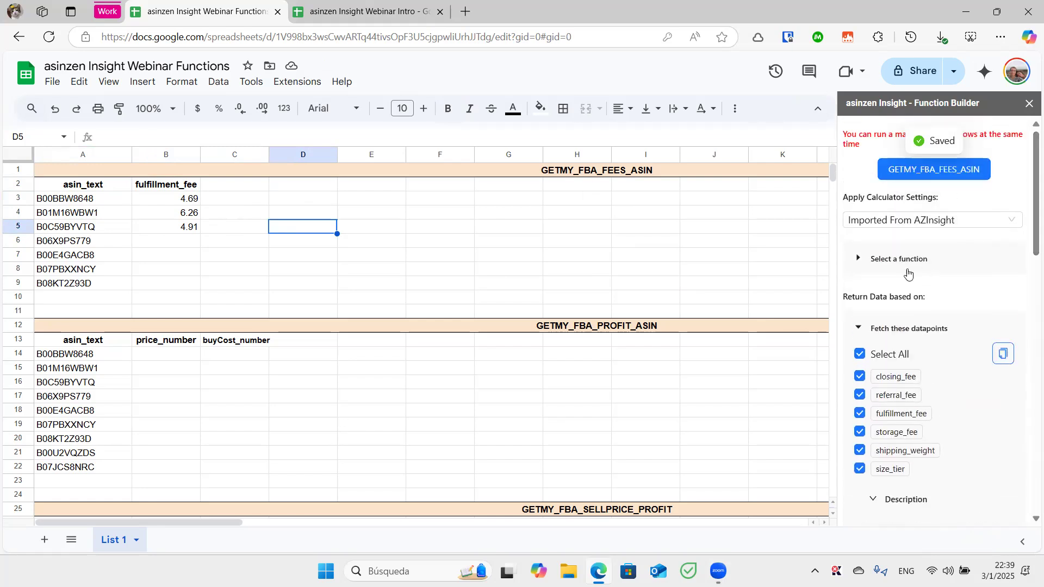
Open the function list and look through the FBA and FBM Calculator groups
{"action": "left_click", "coordinate": [901, 269]}
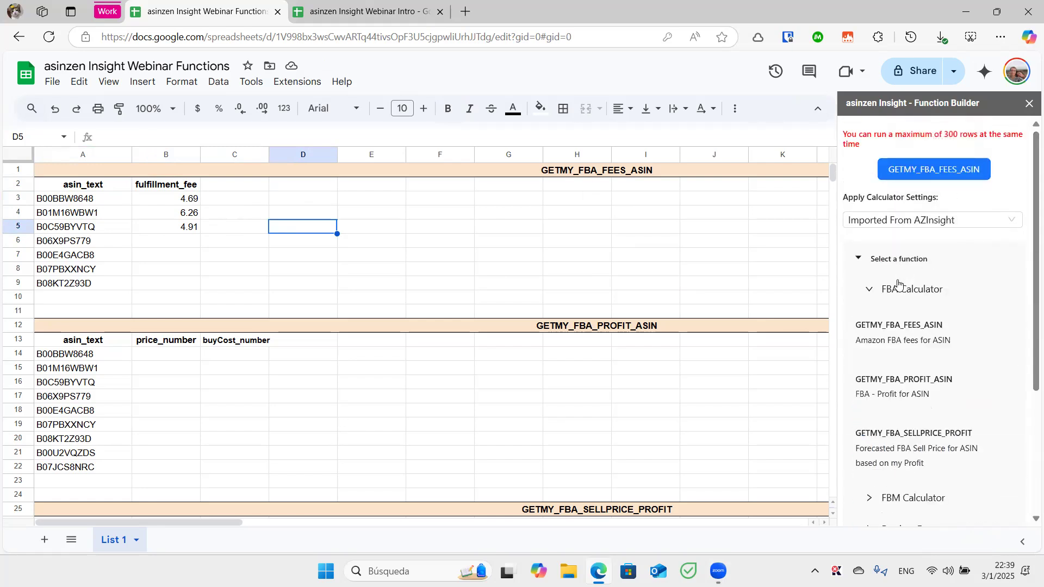
{"action": "left_click", "coordinate": [871, 295]}
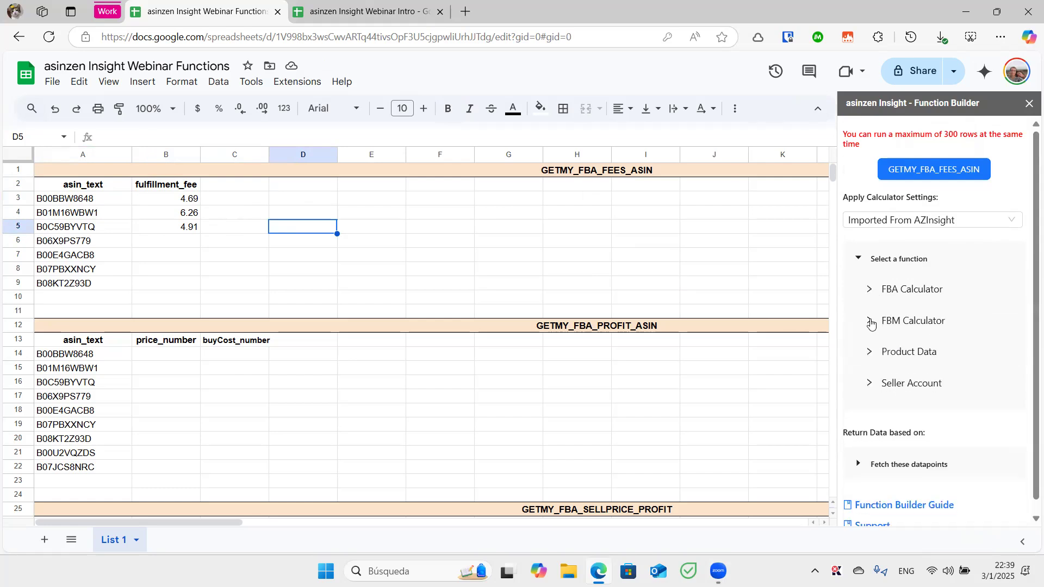
{"action": "left_click", "coordinate": [870, 322]}
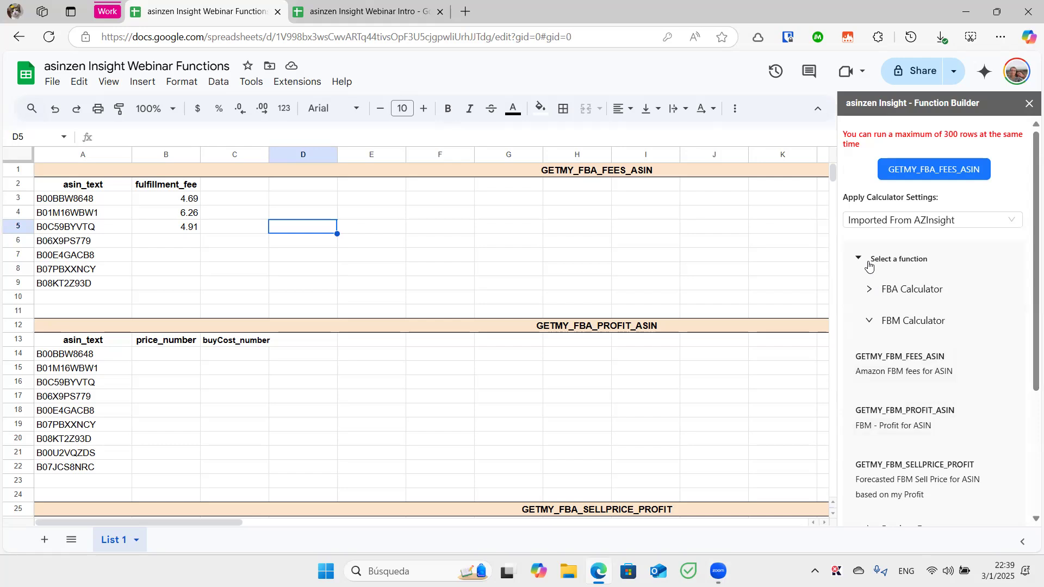
{"action": "left_click", "coordinate": [870, 326]}
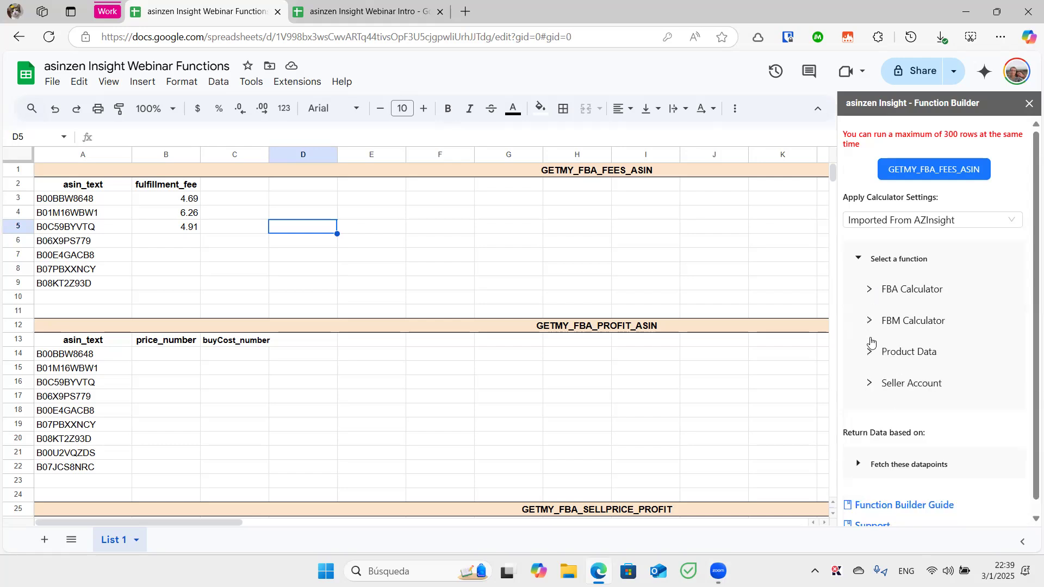
Look through the Product Data and Seller Account function groups
{"action": "left_click", "coordinate": [871, 353]}
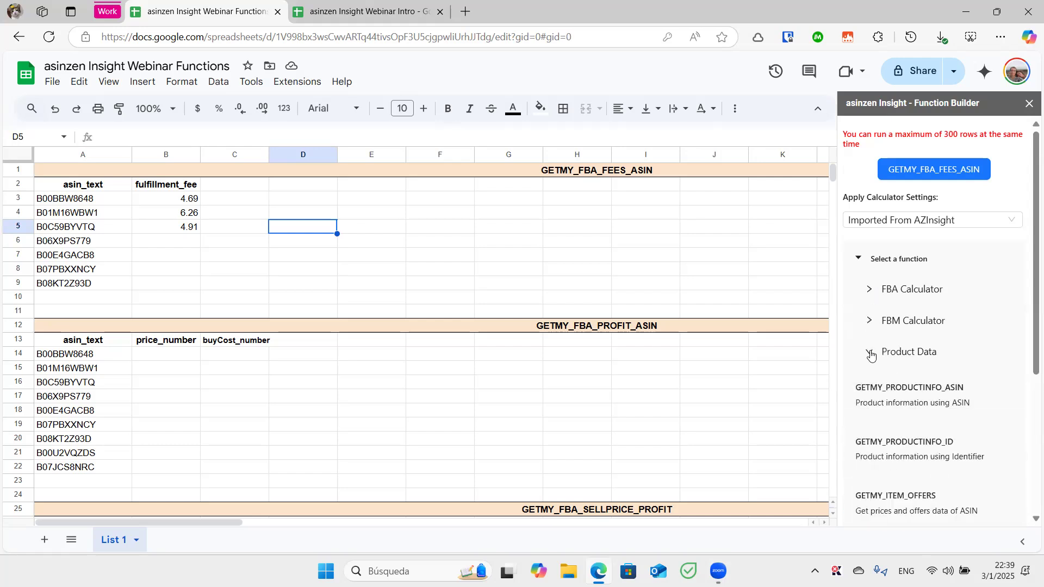
{"action": "left_click_drag", "start_coordinate": [1027, 266], "coordinate": [1028, 326]}
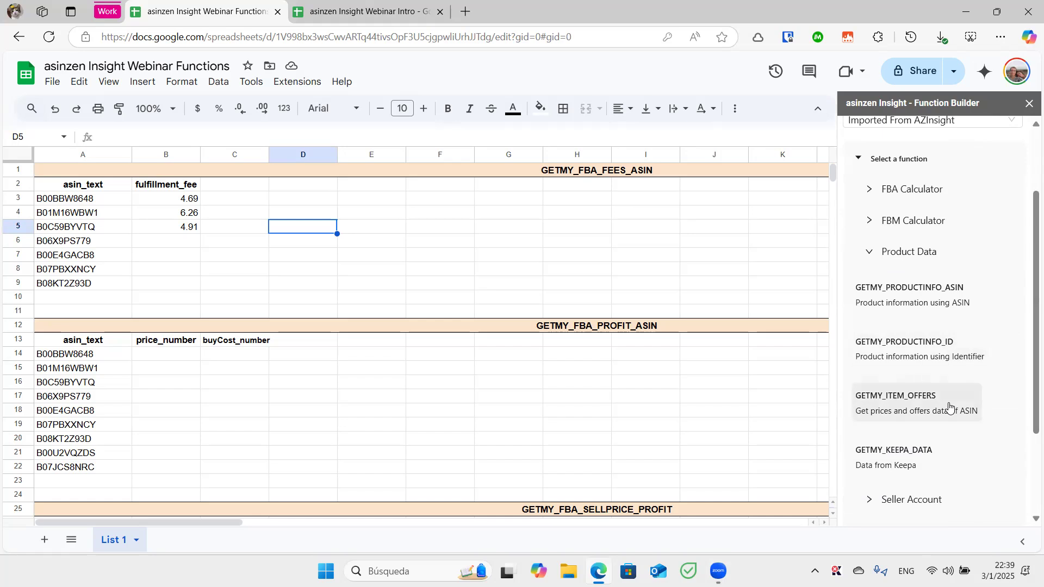
{"action": "left_click_drag", "start_coordinate": [1029, 311], "coordinate": [1029, 259]}
{"action": "left_click", "coordinate": [875, 337]}
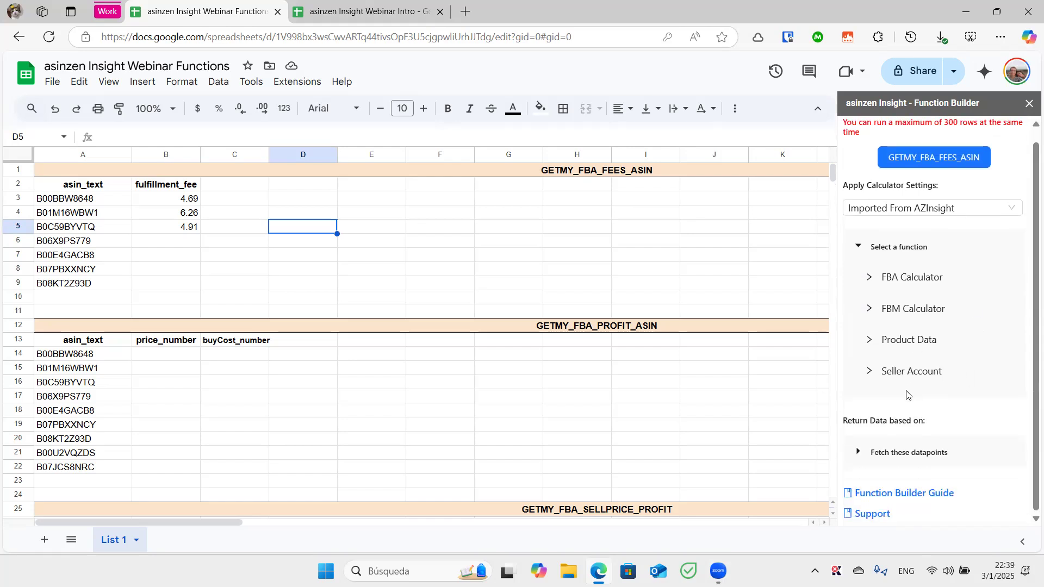
{"action": "left_click", "coordinate": [870, 373]}
{"action": "left_click_drag", "start_coordinate": [1028, 218], "coordinate": [1027, 299]}
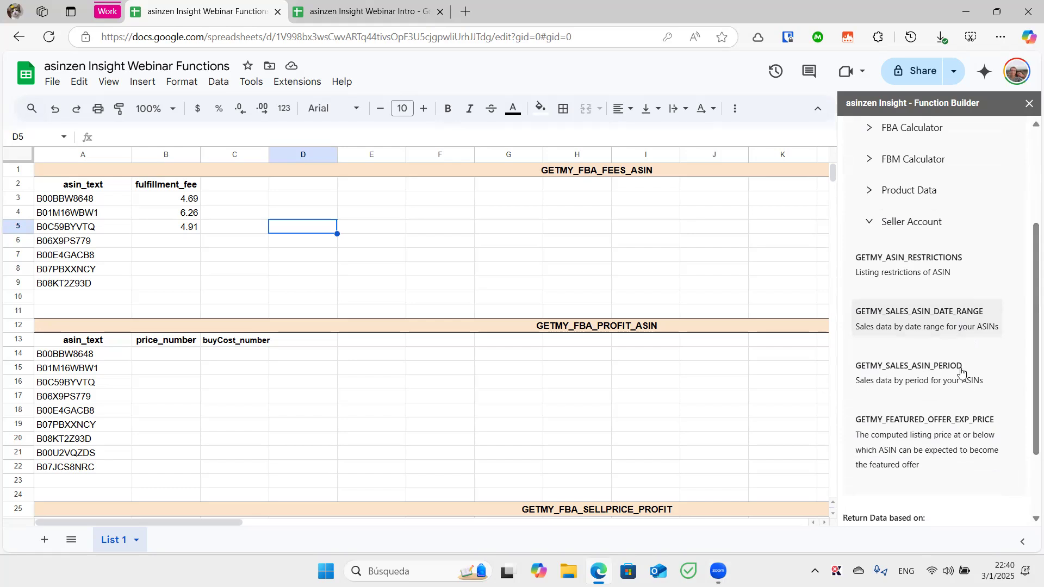
{"action": "left_click_drag", "start_coordinate": [1028, 327], "coordinate": [1028, 351]}
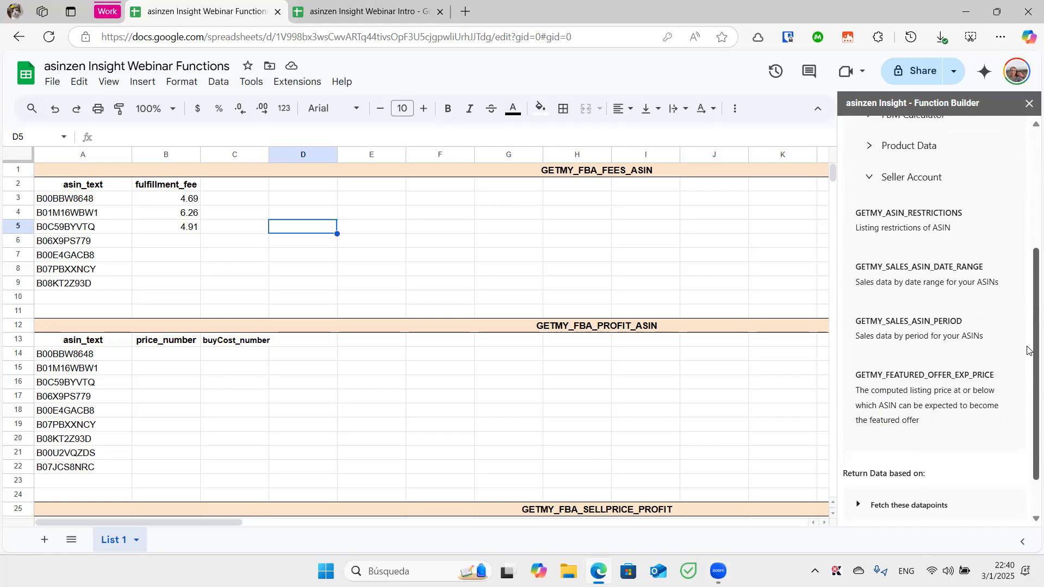
{"action": "scroll", "coordinate": [886, 344], "scroll_direction": "up", "scroll_amount": 4}
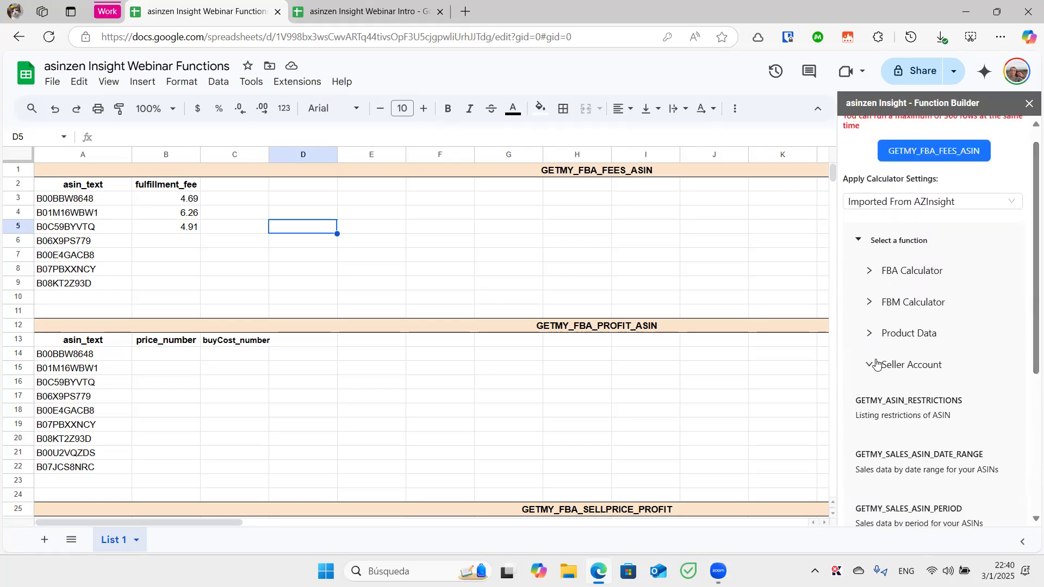
{"action": "left_click", "coordinate": [877, 364]}
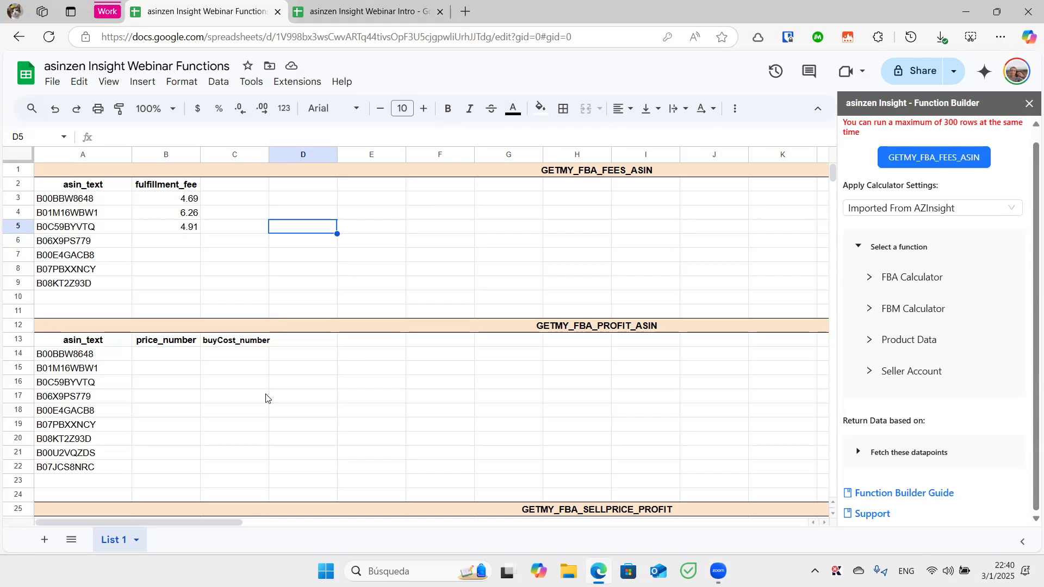
{"action": "scroll", "coordinate": [266, 398], "scroll_direction": "down", "scroll_amount": 3}
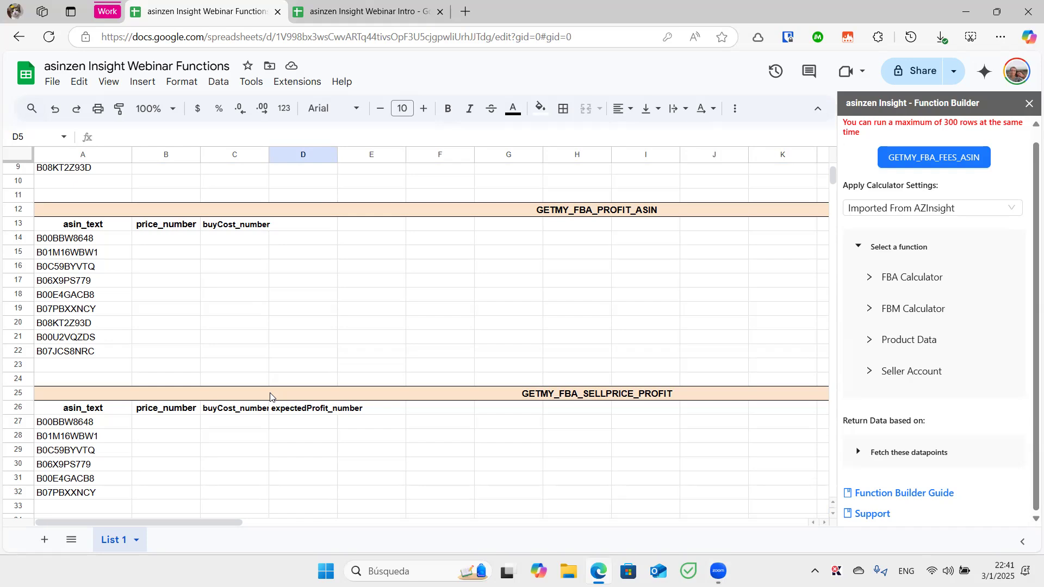
Scroll down to the GETMY_FBM_FEES_ASIN and GETMY_FBM_PROFIT_ASIN tables
{"action": "scroll", "coordinate": [214, 296], "scroll_direction": "down", "scroll_amount": 5}
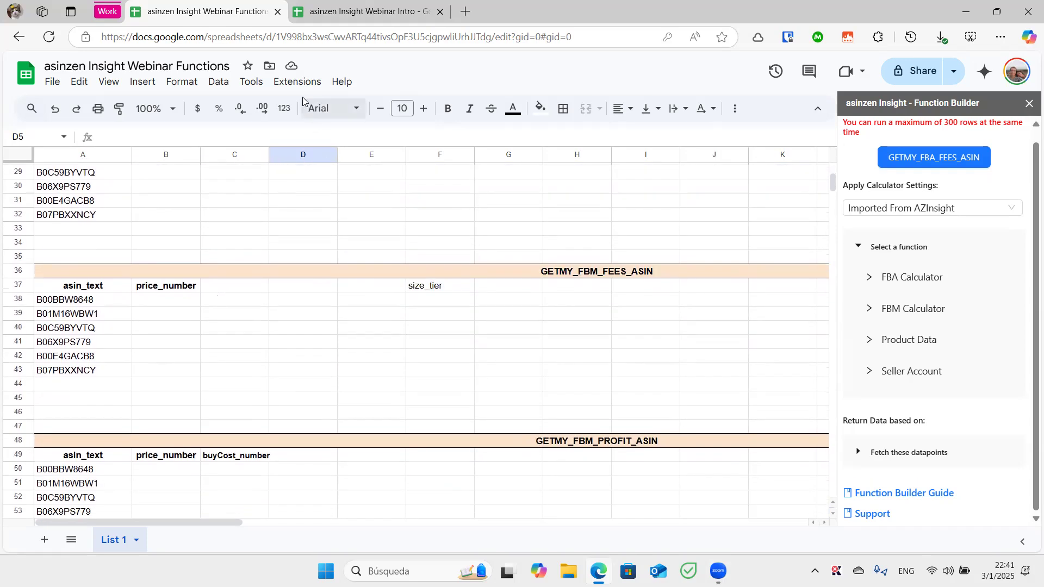
Search the add-on marketplace for 'asinzen insight', view its app page, and close it
{"action": "left_click", "coordinate": [299, 83]}
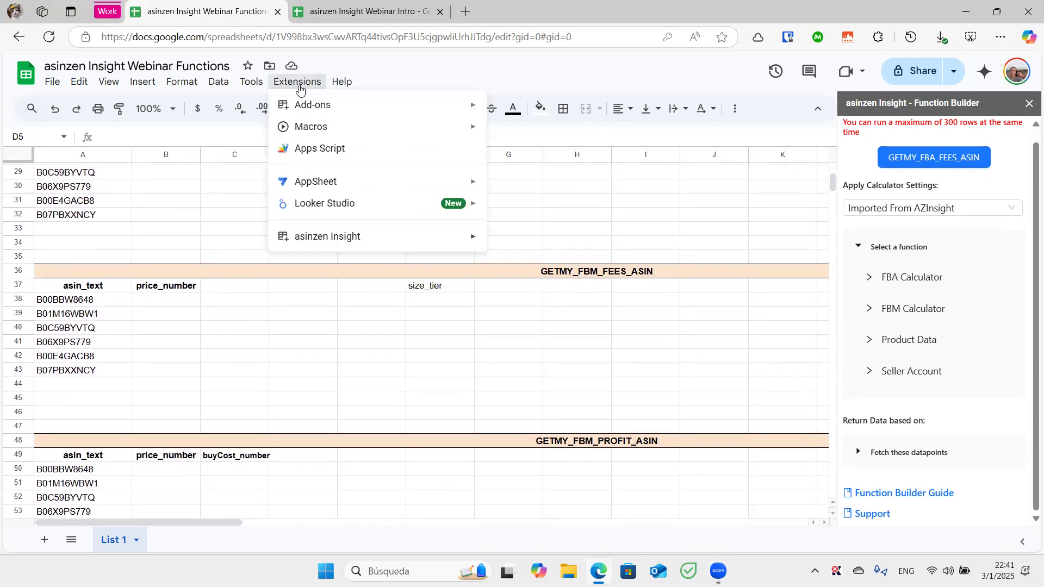
{"action": "mouse_move", "coordinate": [312, 107]}
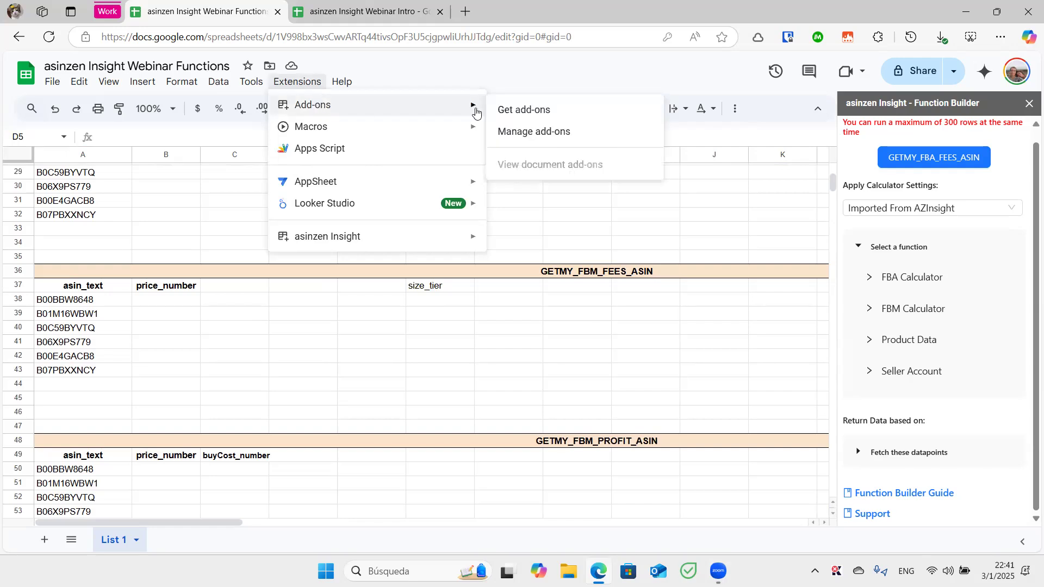
{"action": "left_click", "coordinate": [508, 110]}
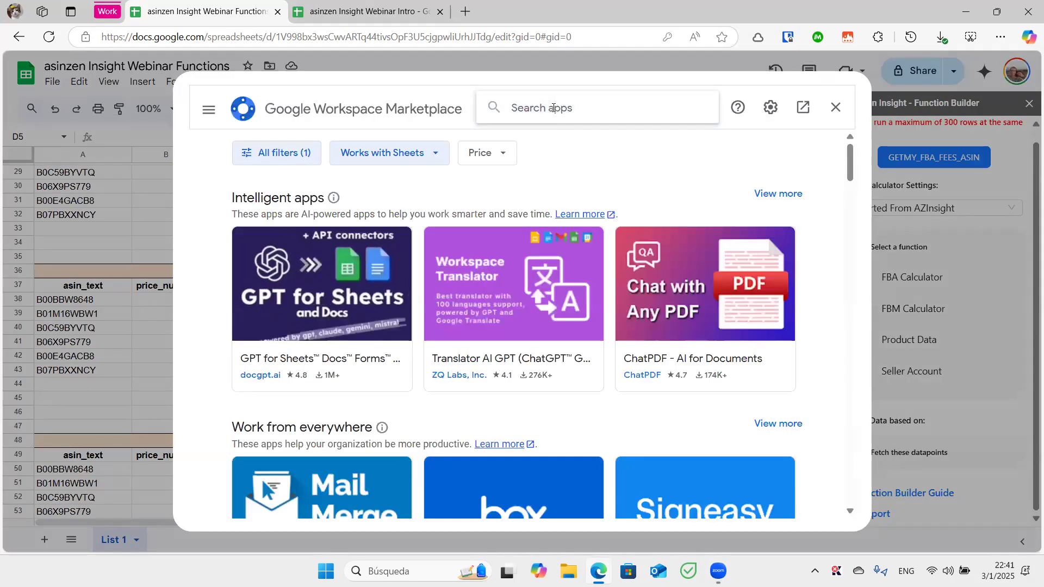
{"action": "left_click", "coordinate": [553, 108]}
{"action": "type", "text": "asinzen insight"}
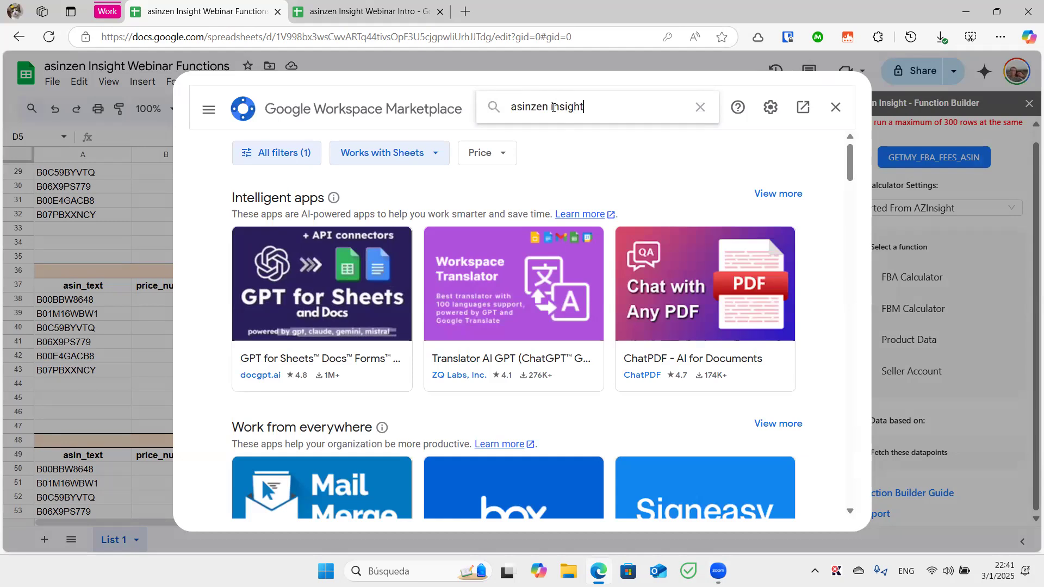
{"action": "key", "text": "Return"}
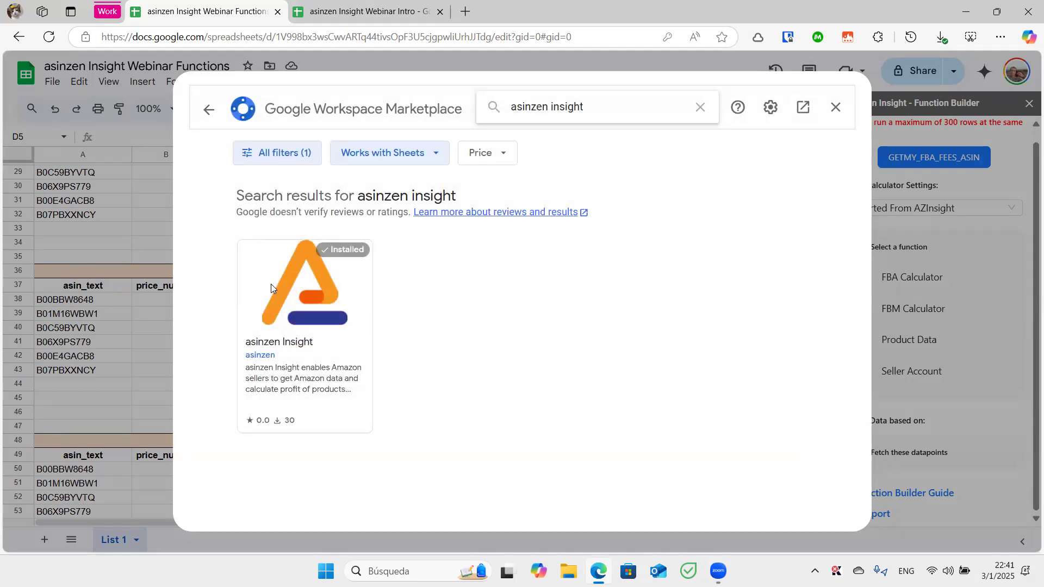
{"action": "left_click", "coordinate": [271, 284]}
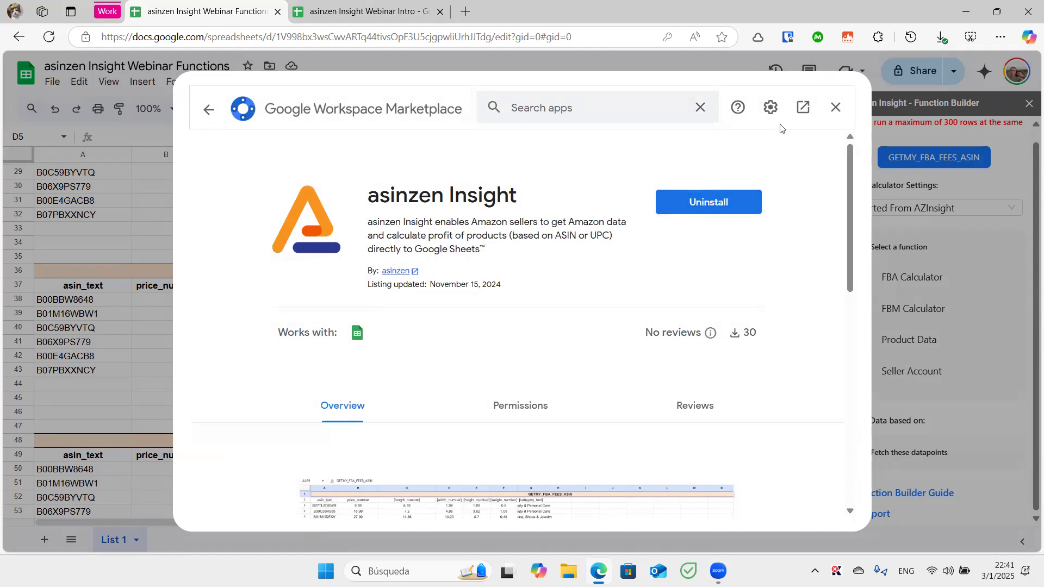
{"action": "left_click", "coordinate": [835, 107]}
Check the asinzen Insight entry under Extensions, then switch to the Webinar Intro spreadsheet
{"action": "left_click", "coordinate": [321, 86]}
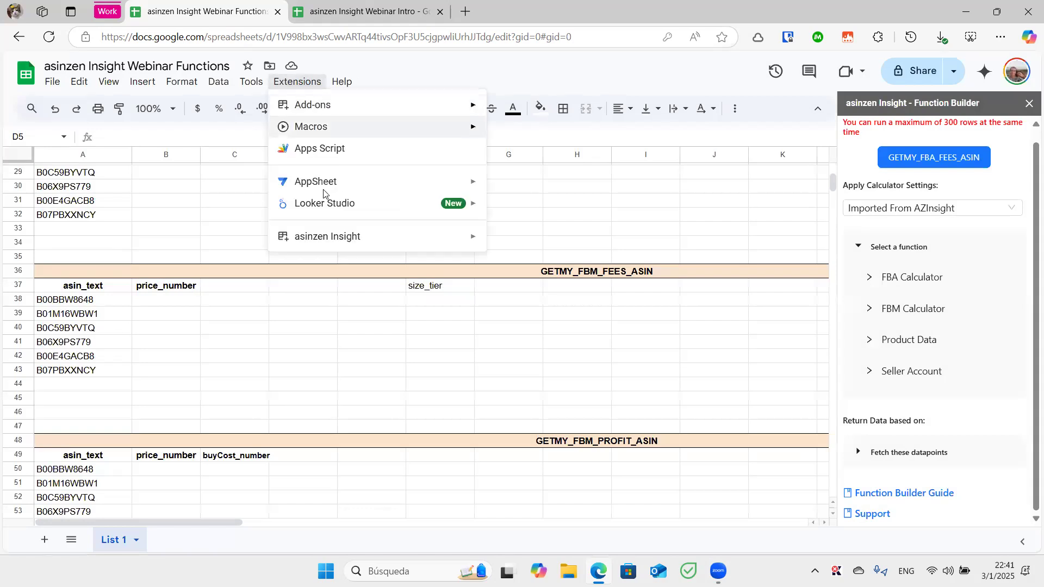
{"action": "mouse_move", "coordinate": [341, 244]}
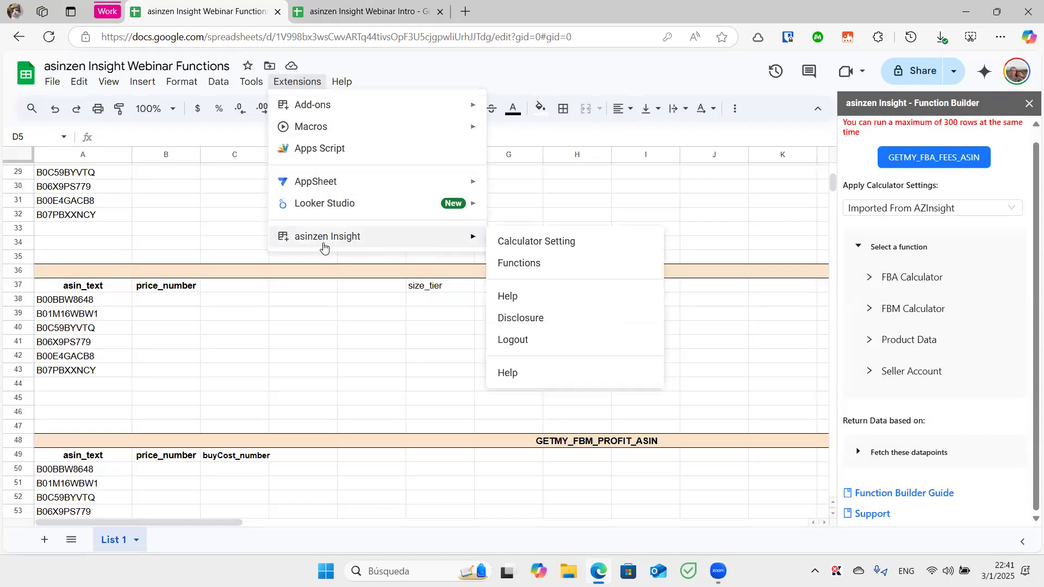
{"action": "left_click", "coordinate": [220, 248]}
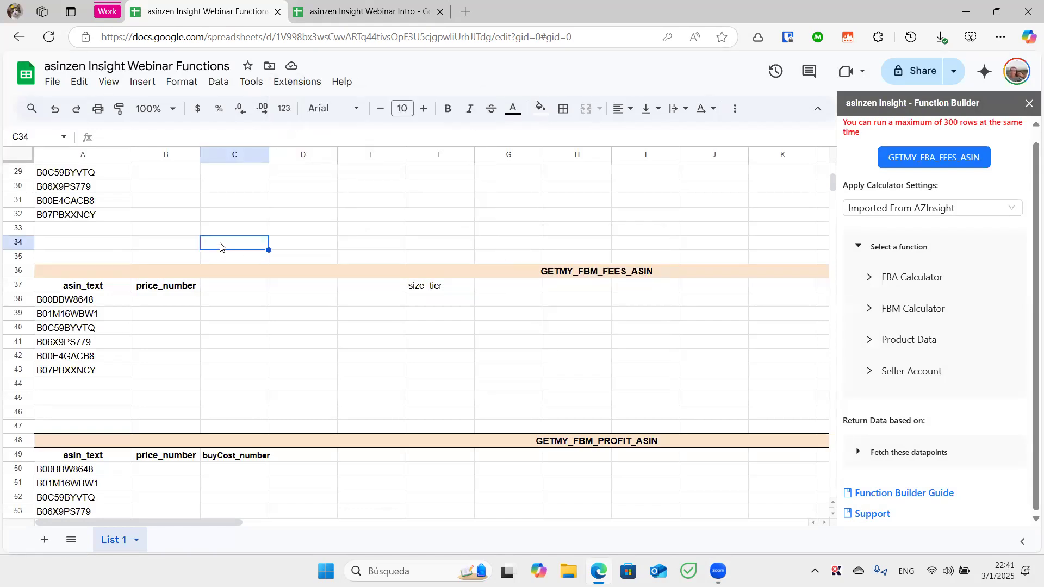
{"action": "scroll", "coordinate": [221, 248], "scroll_direction": "down", "scroll_amount": 5}
{"action": "scroll", "coordinate": [220, 248], "scroll_direction": "up", "scroll_amount": 6}
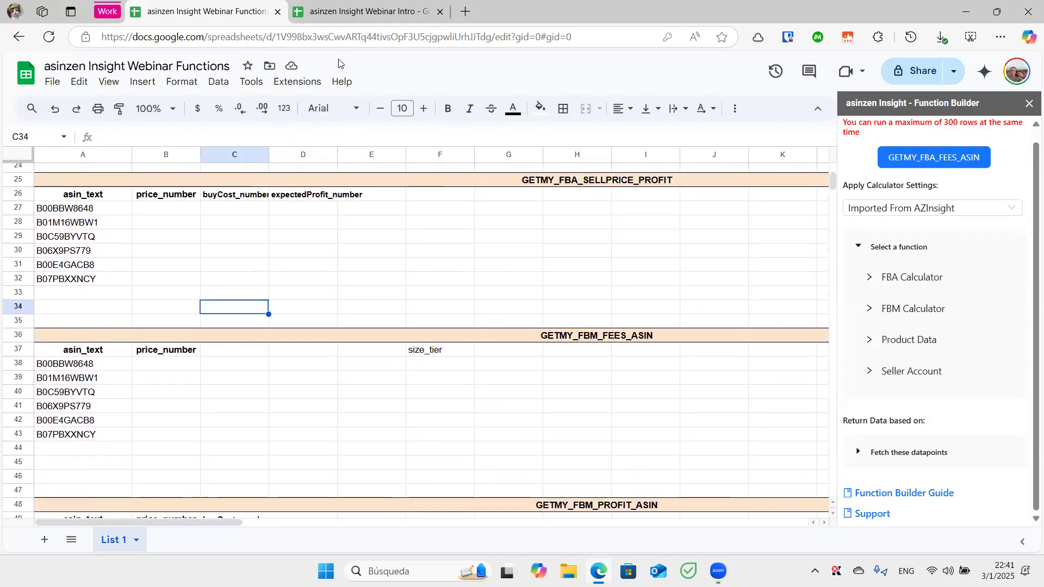
{"action": "left_click", "coordinate": [351, 16]}
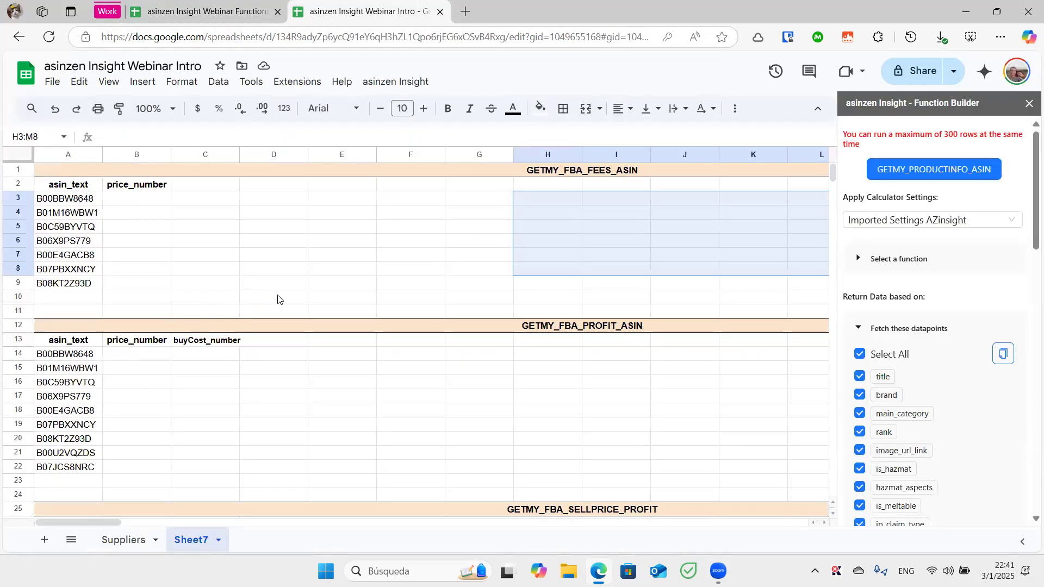
{"action": "left_click", "coordinate": [334, 388]}
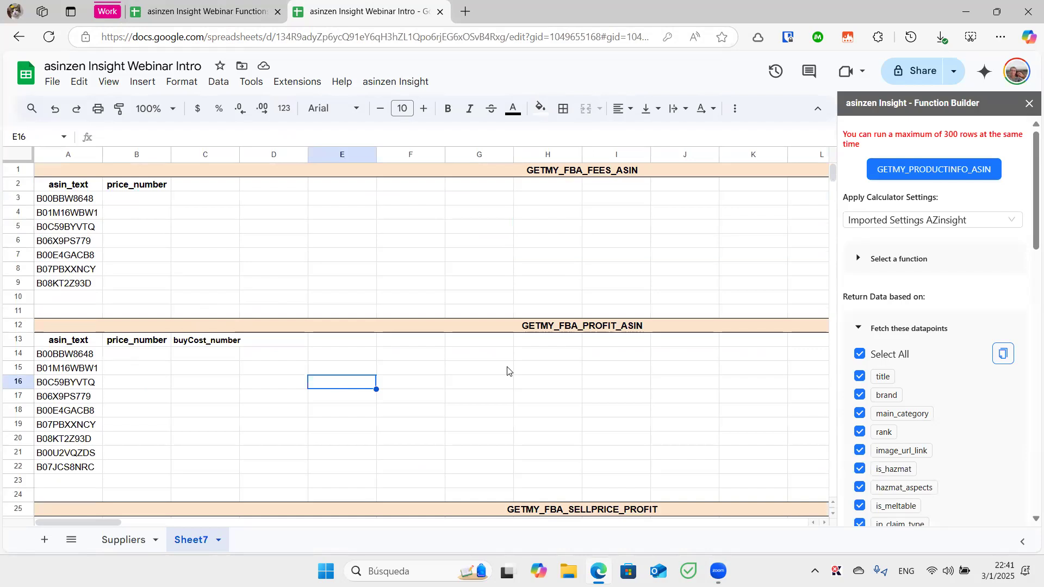
{"action": "scroll", "coordinate": [877, 289], "scroll_direction": "down", "scroll_amount": 5}
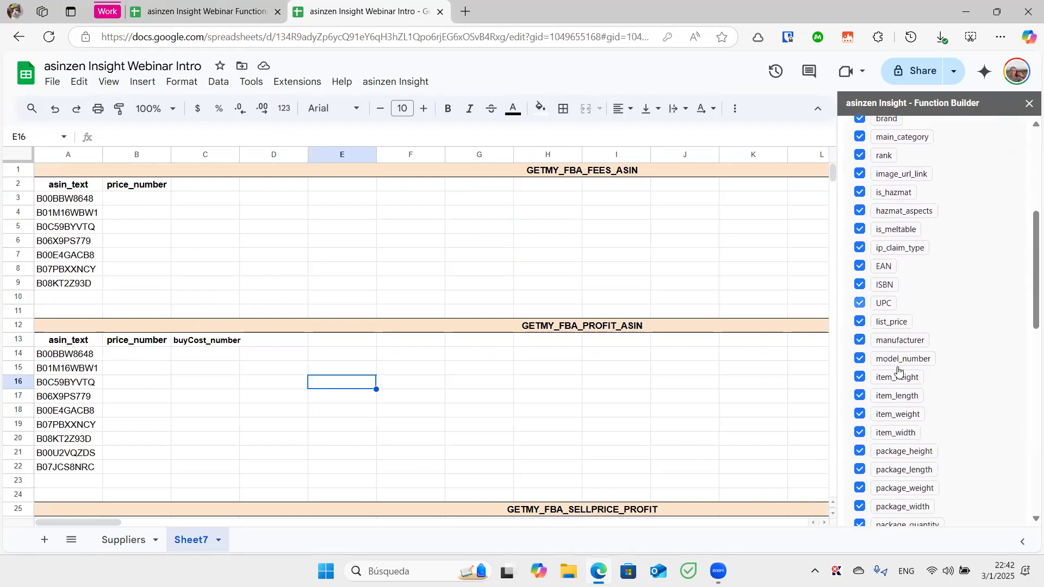
{"action": "scroll", "coordinate": [865, 278], "scroll_direction": "up", "scroll_amount": 5}
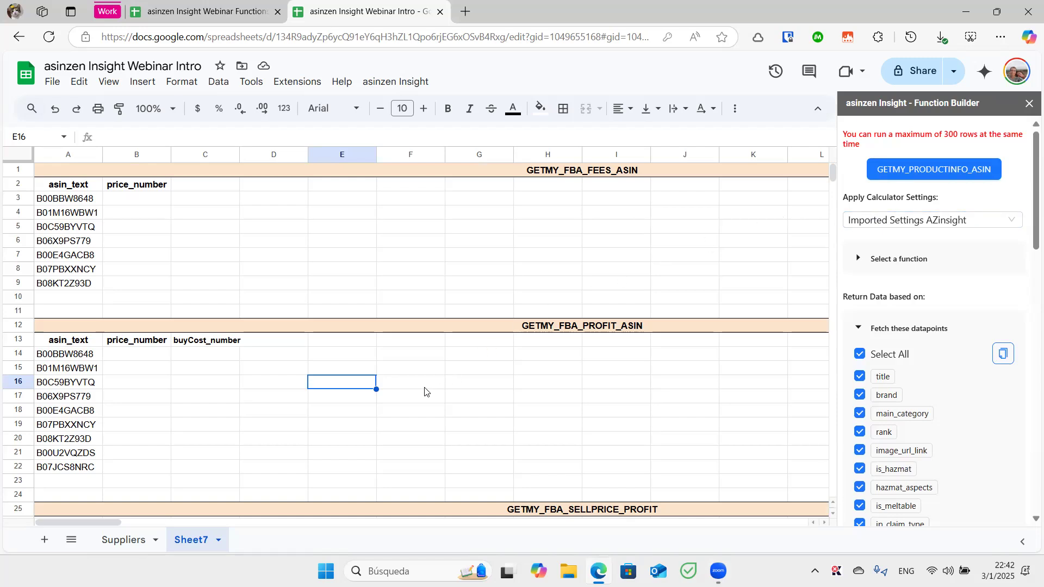
{"action": "scroll", "coordinate": [425, 391], "scroll_direction": "down", "scroll_amount": 3}
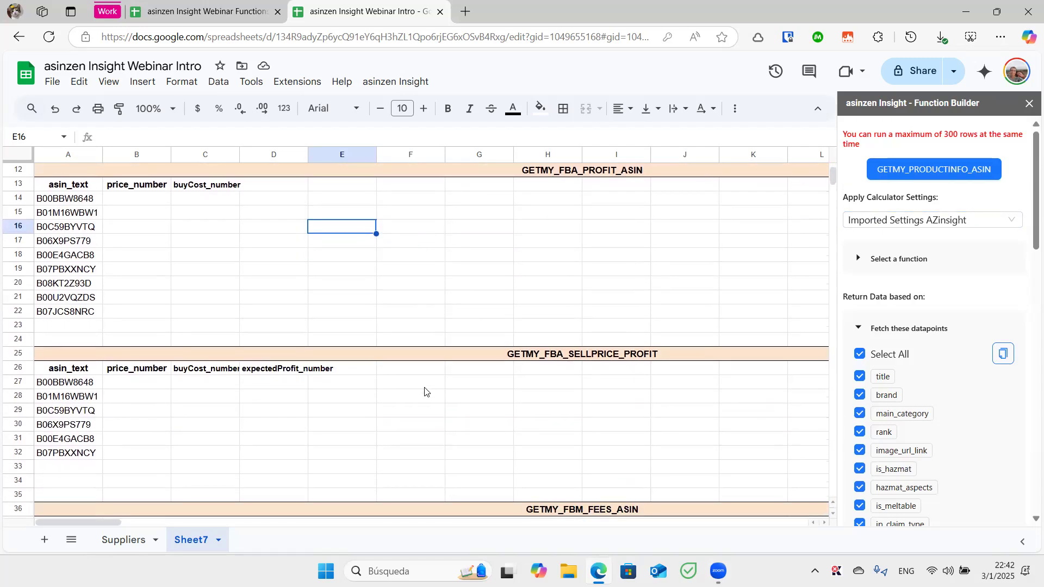
{"action": "scroll", "coordinate": [425, 392], "scroll_direction": "up", "scroll_amount": 1}
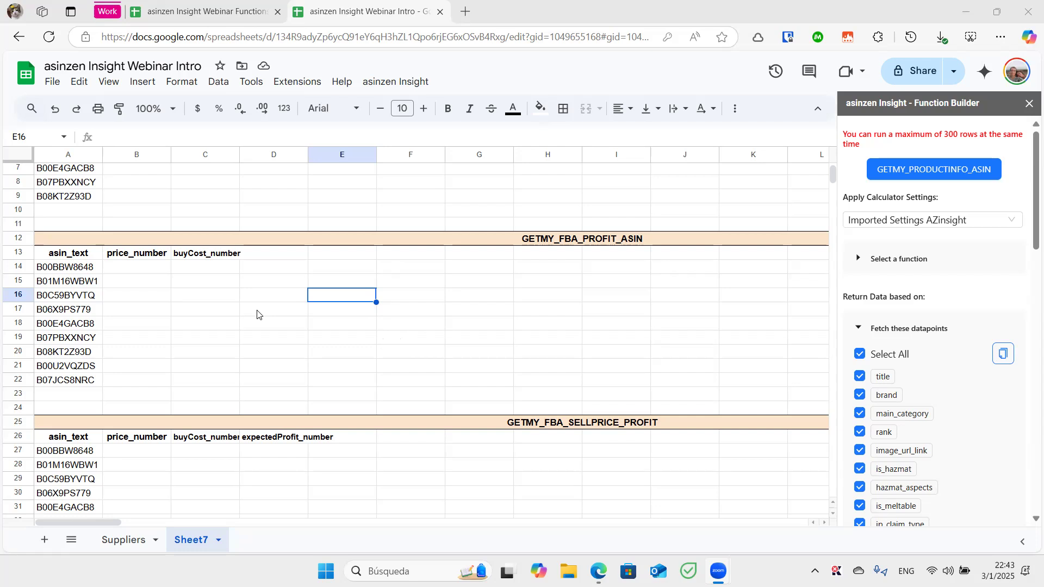
Replace the price and buy-cost headers in row 13 with the copied product-info datapoint names
{"action": "left_click_drag", "start_coordinate": [68, 269], "coordinate": [79, 328]}
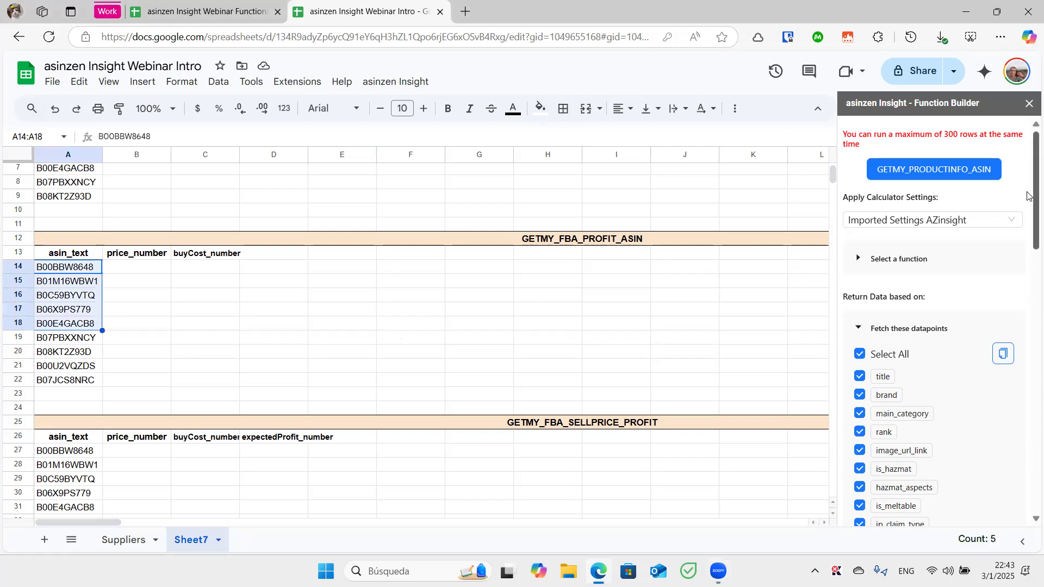
{"action": "scroll", "coordinate": [1027, 224], "scroll_direction": "down", "scroll_amount": 2}
{"action": "scroll", "coordinate": [1027, 245], "scroll_direction": "down", "scroll_amount": 3}
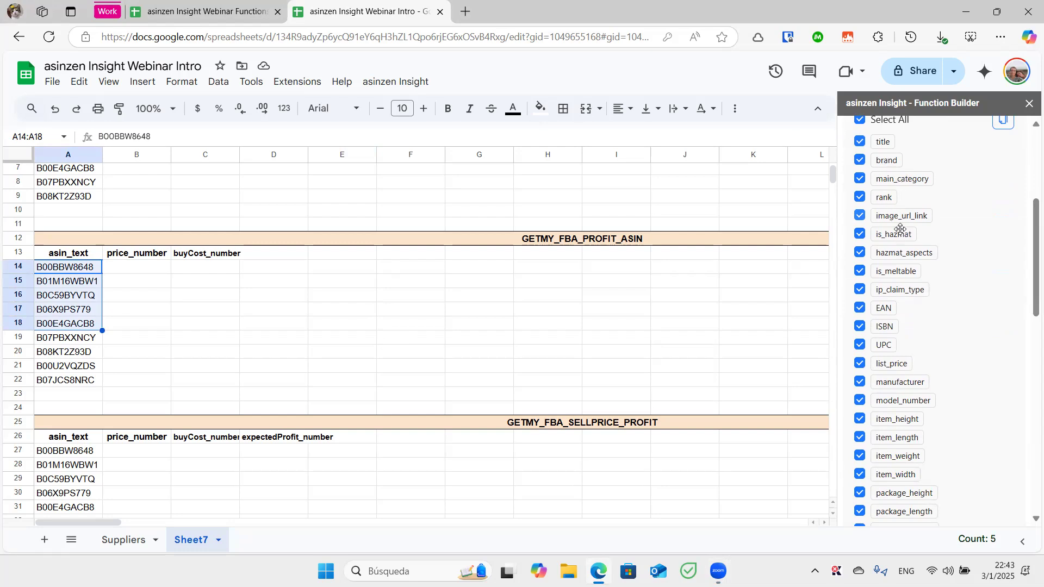
{"action": "left_click_drag", "start_coordinate": [1027, 242], "coordinate": [1027, 163]}
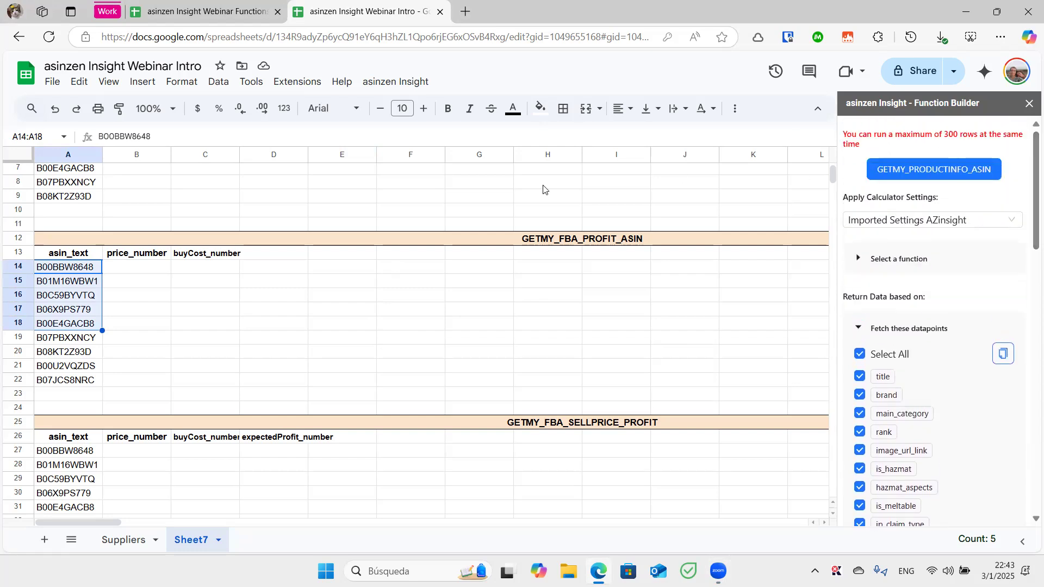
{"action": "left_click_drag", "start_coordinate": [146, 256], "coordinate": [205, 259]}
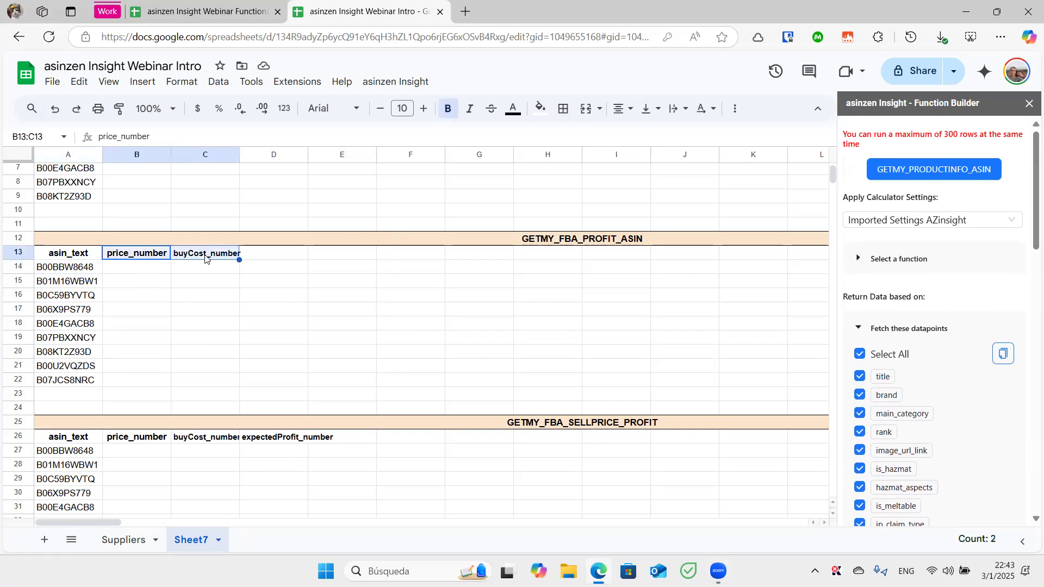
{"action": "key", "text": "Delete"}
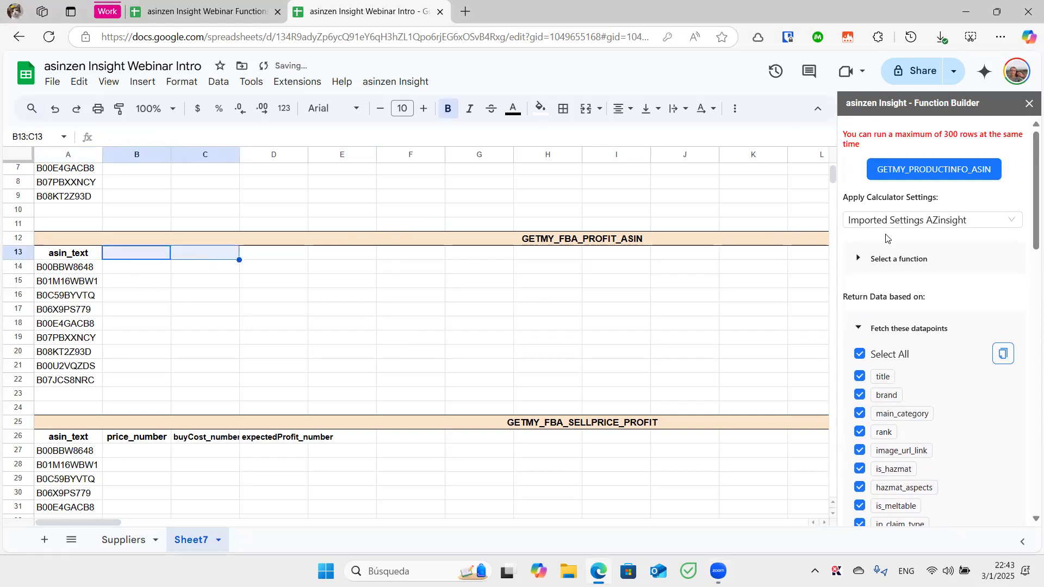
{"action": "left_click", "coordinate": [1003, 355]}
{"action": "left_click", "coordinate": [164, 251]}
{"action": "key", "text": "ctrl+v"}
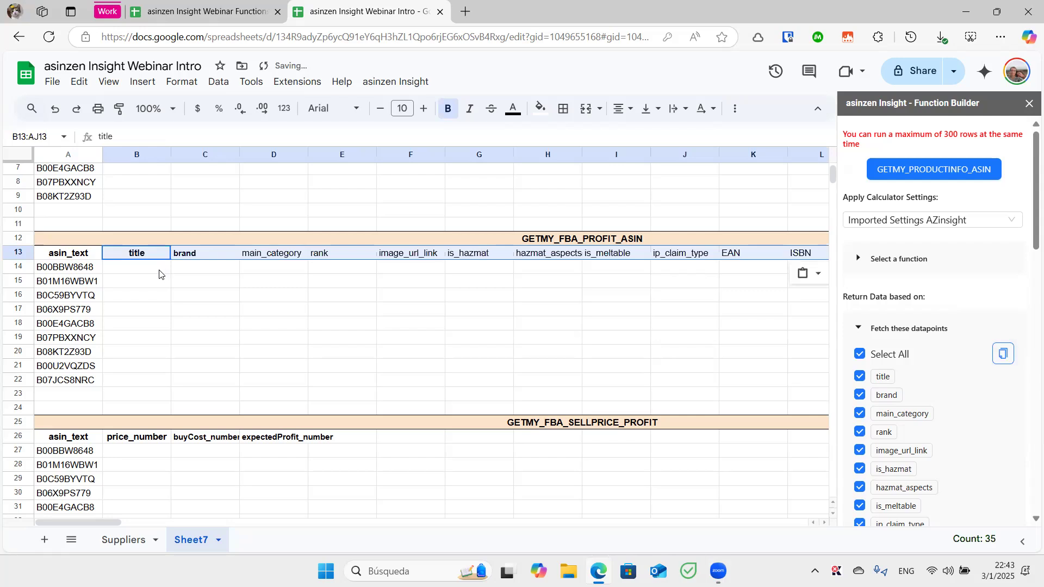
Fetch product info for ASIN B00BBW8648 with GETMY_PRODUCTINFO_ASIN
{"action": "left_click", "coordinate": [161, 272]}
{"action": "left_click", "coordinate": [80, 273]}
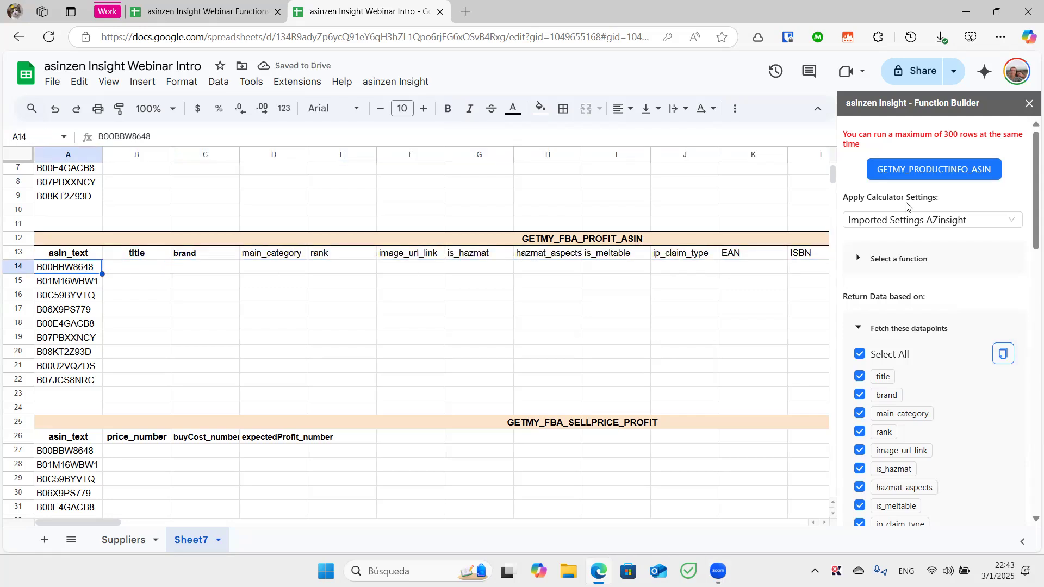
{"action": "left_click", "coordinate": [941, 170]}
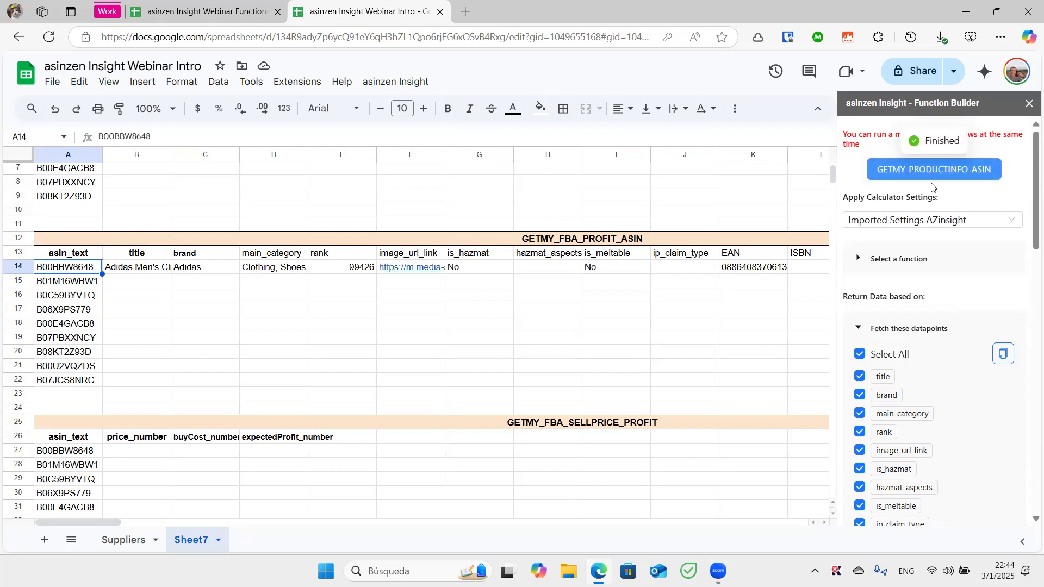
Review the fetched title, brand, category, rank and image link in row 14
{"action": "left_click", "coordinate": [157, 271]}
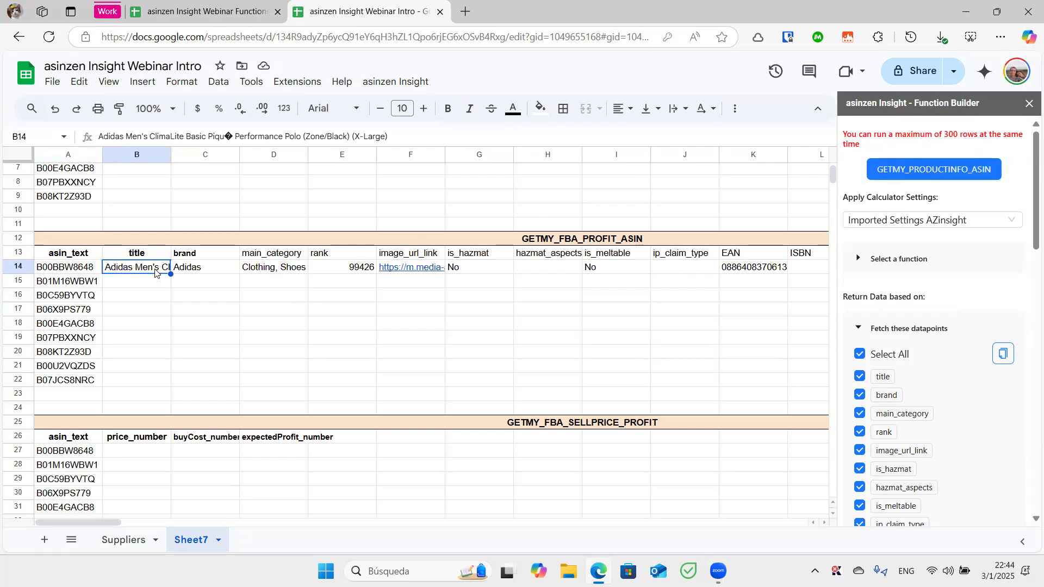
{"action": "left_click", "coordinate": [203, 272]}
{"action": "left_click", "coordinate": [259, 272]}
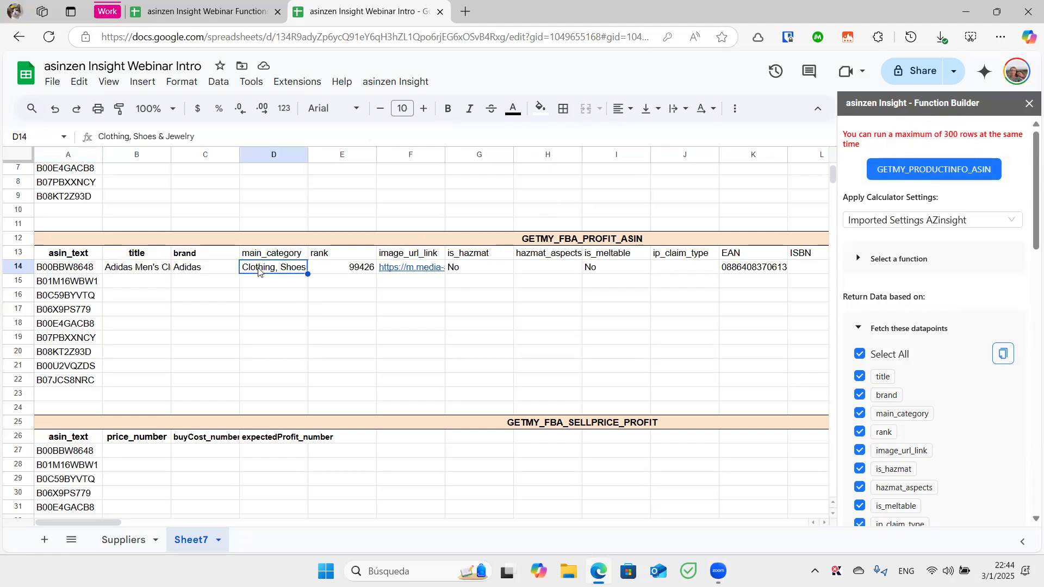
{"action": "left_click", "coordinate": [324, 271]}
{"action": "left_click", "coordinate": [432, 268]}
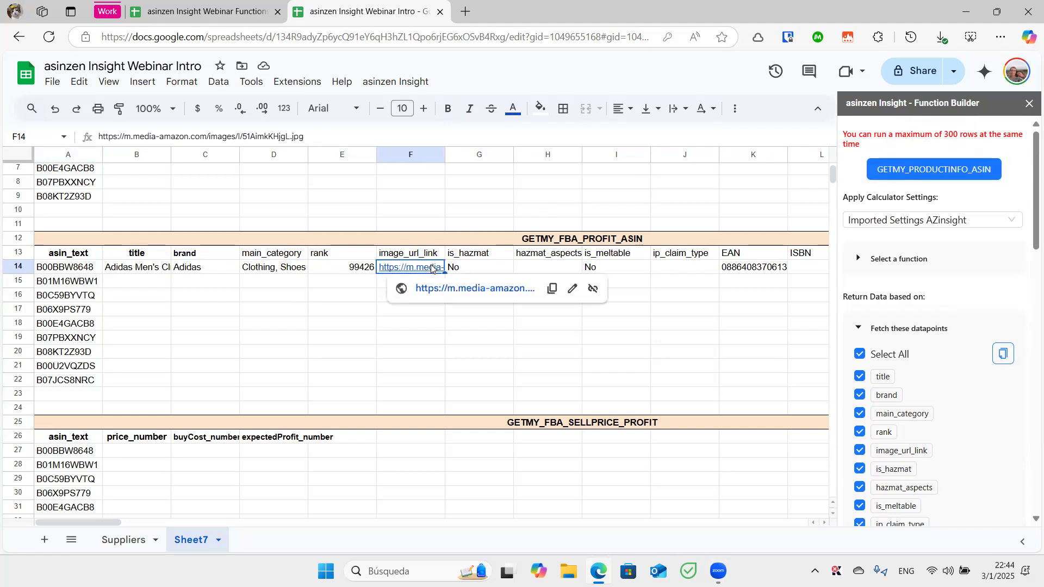
{"action": "left_click_drag", "start_coordinate": [112, 523], "coordinate": [313, 519]}
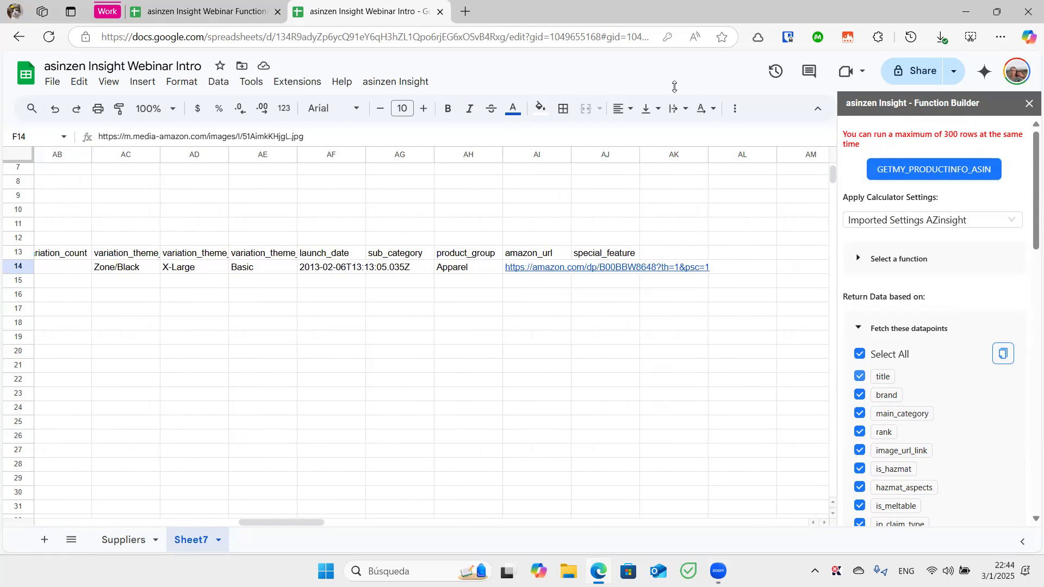
Toggle the product datapoints back to all selected and expand the function list
{"action": "left_click", "coordinate": [860, 354]}
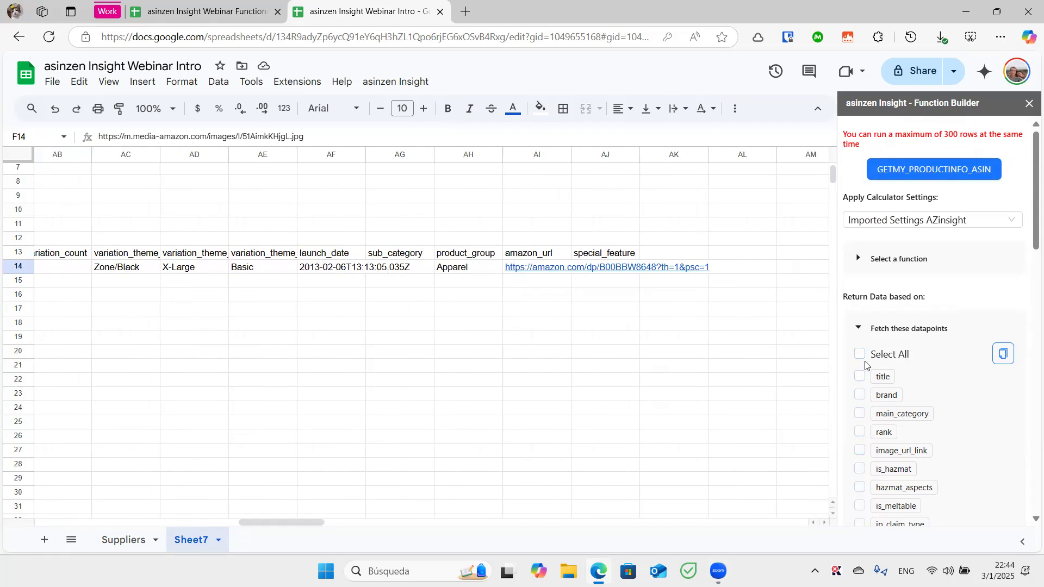
{"action": "left_click", "coordinate": [859, 398]}
{"action": "left_click", "coordinate": [860, 355]}
{"action": "left_click_drag", "start_coordinate": [310, 523], "coordinate": [93, 538]}
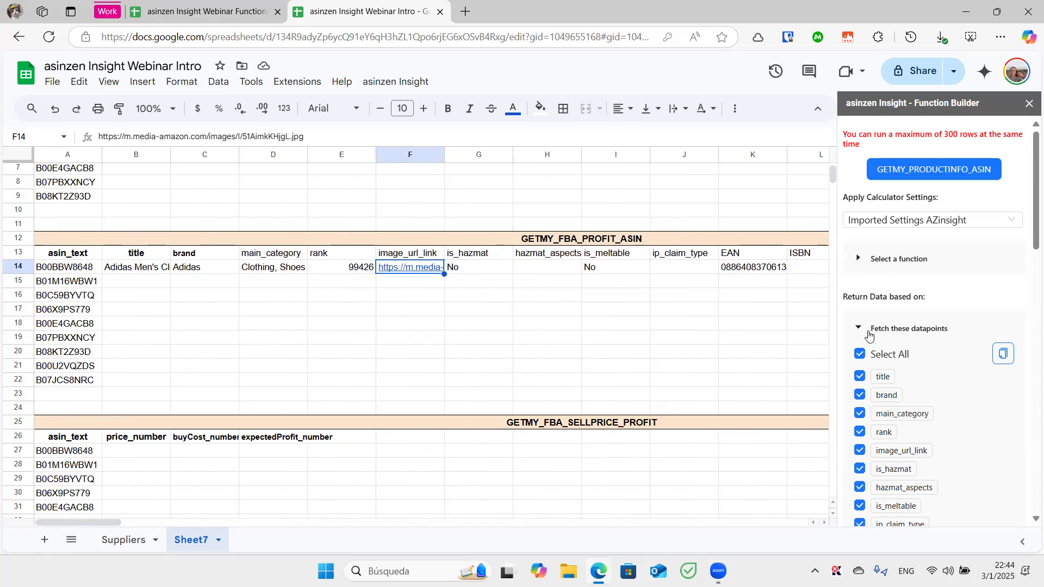
{"action": "left_click", "coordinate": [871, 260]}
{"action": "scroll", "coordinate": [897, 348], "scroll_direction": "down", "scroll_amount": 3}
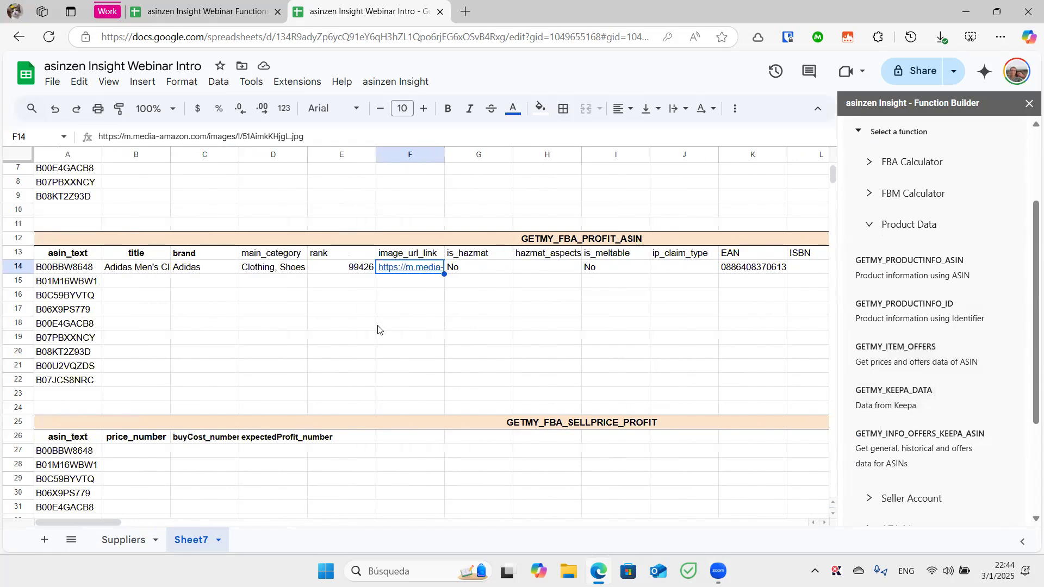
Delete the product-info headers and fetched data in B13:AL14
{"action": "left_click", "coordinate": [136, 255]}
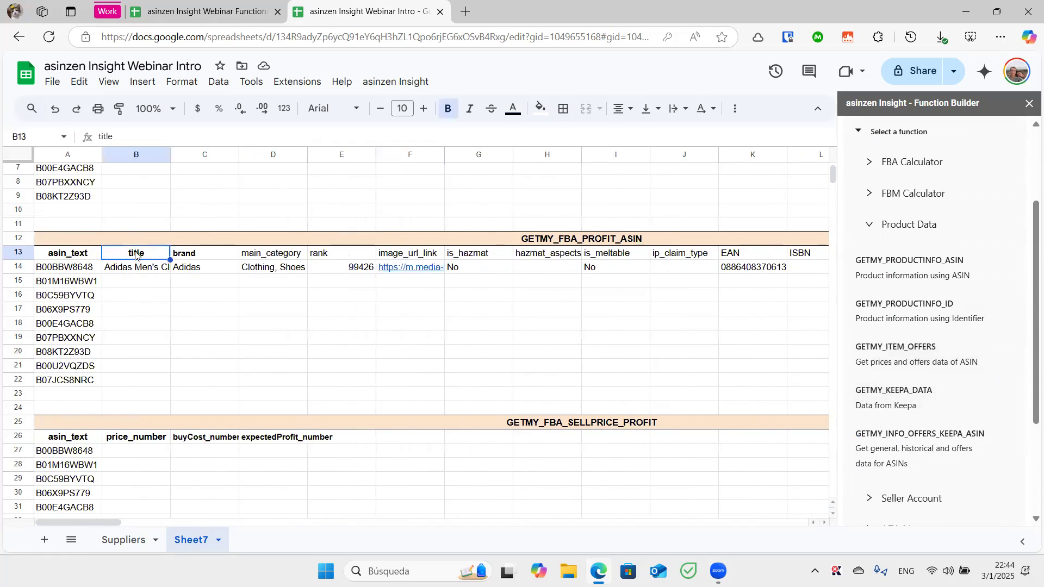
{"action": "key", "text": "Down"}
{"action": "key", "text": "shift+Right"}
{"action": "key", "text": "ctrl+shift+Right"}
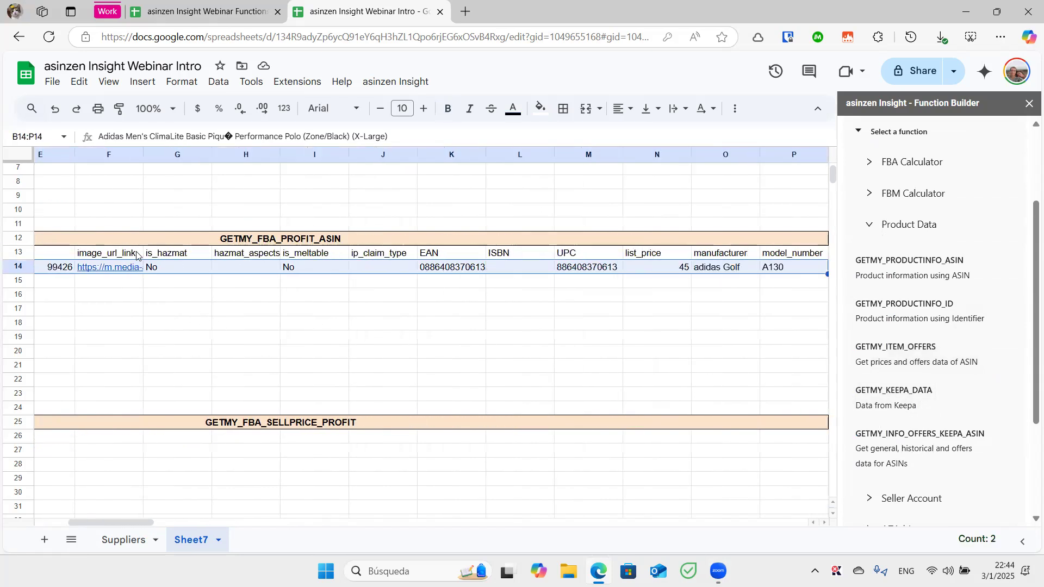
{"action": "key", "text": "shift+Right"}
{"action": "key", "text": "shift+Right"}
{"action": "key", "text": "shift+Right"}
{"action": "key", "text": "shift+Right"}
{"action": "key", "text": "shift+Right"}
{"action": "key", "text": "shift+Right"}
{"action": "key", "text": "shift+Right"}
{"action": "key", "text": "shift+Right"}
{"action": "key", "text": "shift+Right"}
{"action": "key", "text": "shift+Right"}
{"action": "key", "text": "shift+Right"}
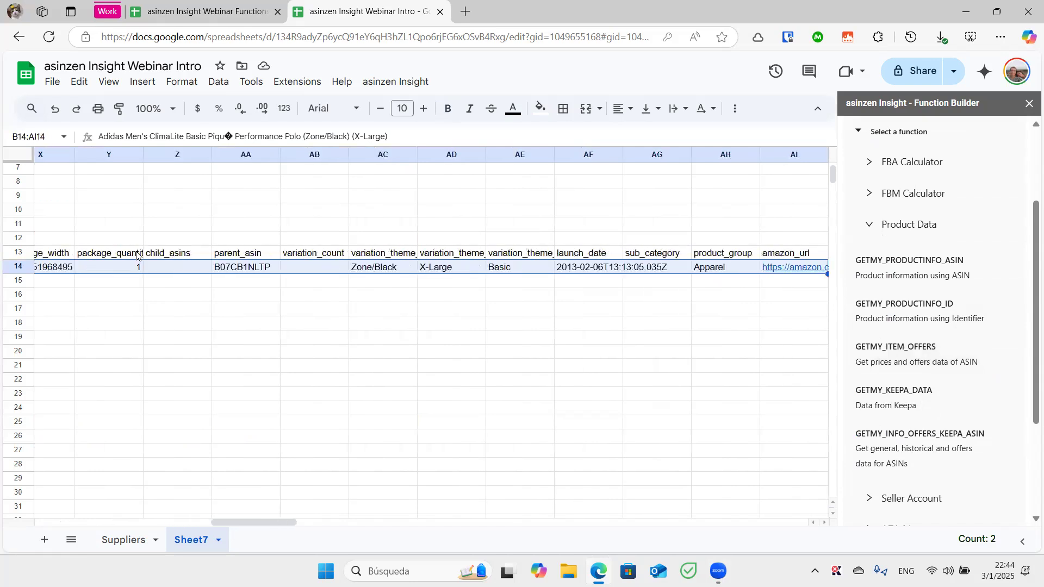
{"action": "key", "text": "shift+Up"}
{"action": "key", "text": "Delete"}
{"action": "key", "text": "Home"}
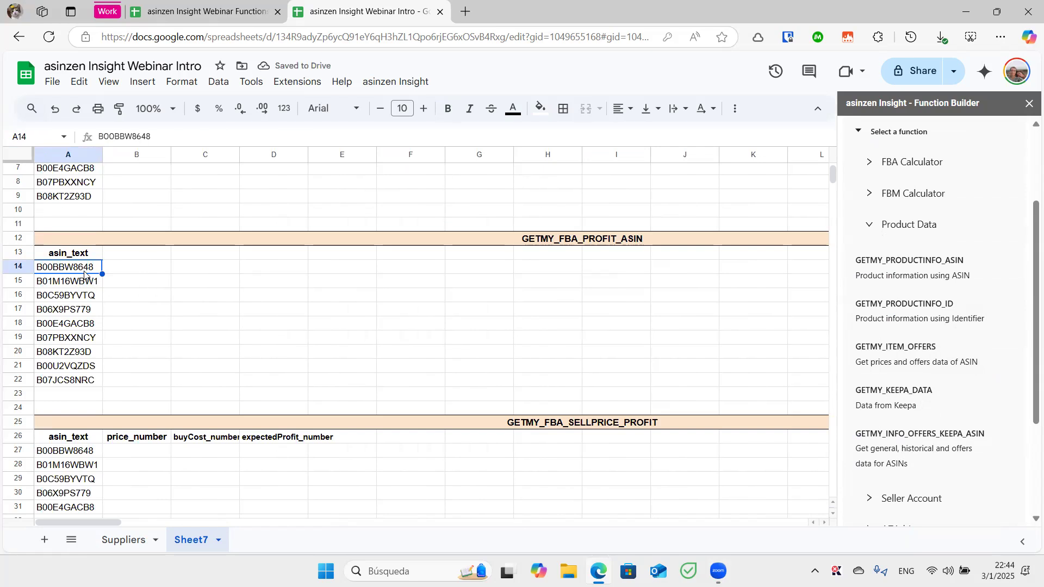
Switch the Function Builder to GETMY_KEEPA_DATA with graph_date_range 180 and all datapoints ticked
{"action": "left_click", "coordinate": [867, 393]}
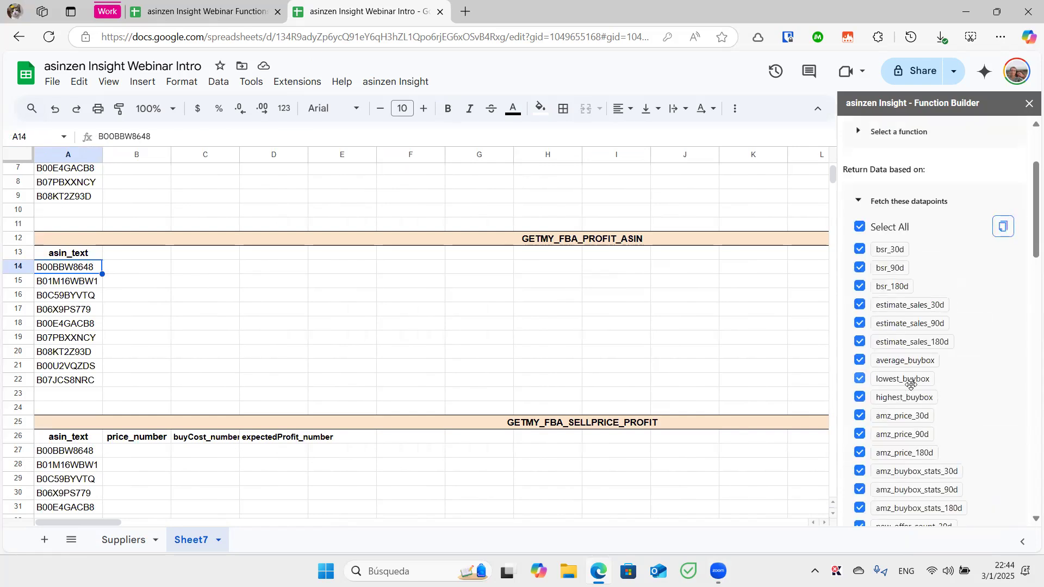
{"action": "scroll", "coordinate": [1028, 223], "scroll_direction": "down", "scroll_amount": 2}
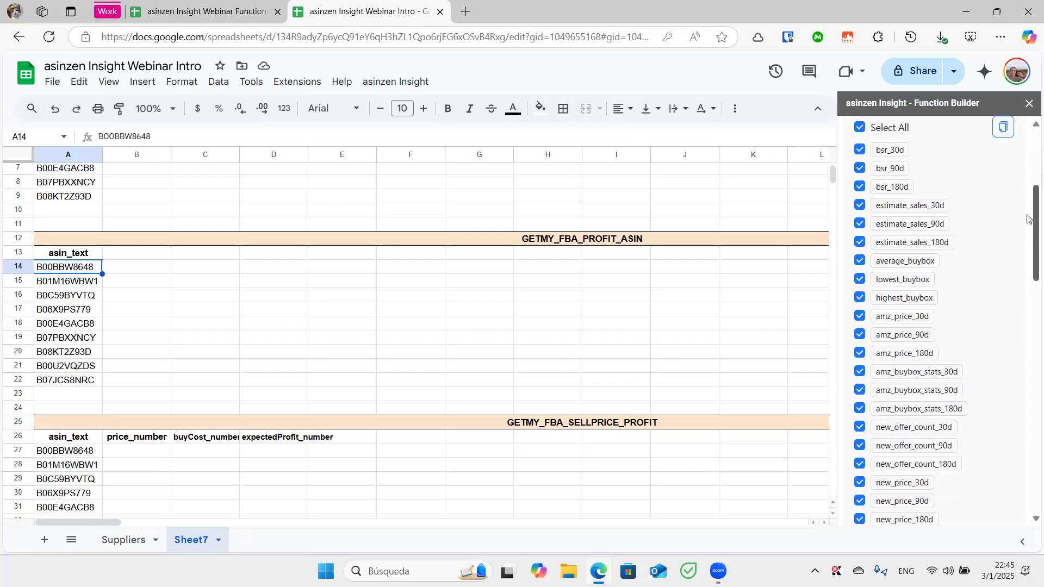
{"action": "mouse_move", "coordinate": [1029, 219]}
{"action": "left_mouse_down"}
{"action": "mouse_move", "coordinate": [1029, 202]}
{"action": "mouse_move", "coordinate": [1028, 446]}
{"action": "mouse_move", "coordinate": [1028, 431]}
{"action": "left_mouse_up"}
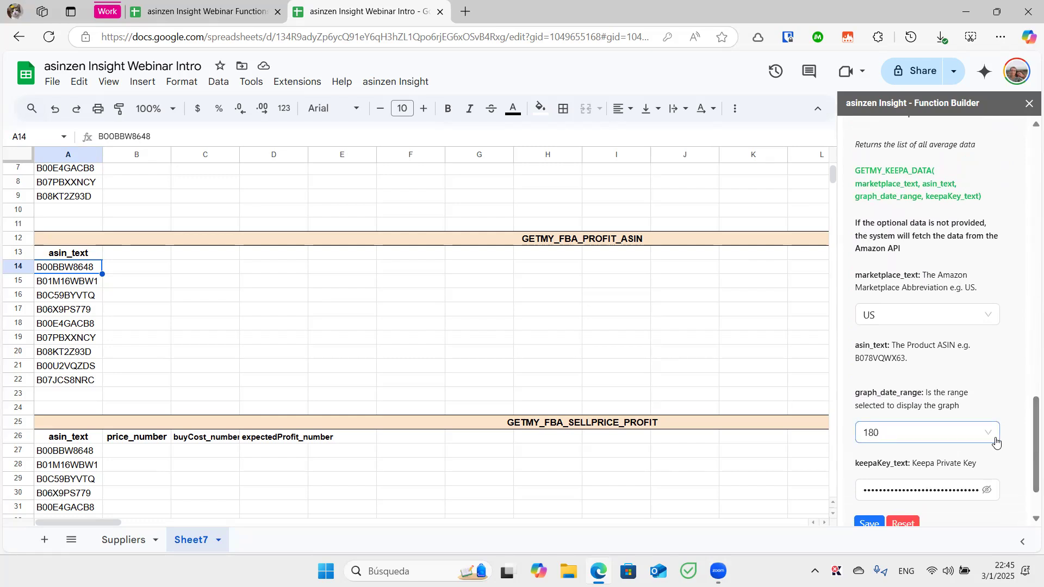
{"action": "left_click", "coordinate": [996, 442]}
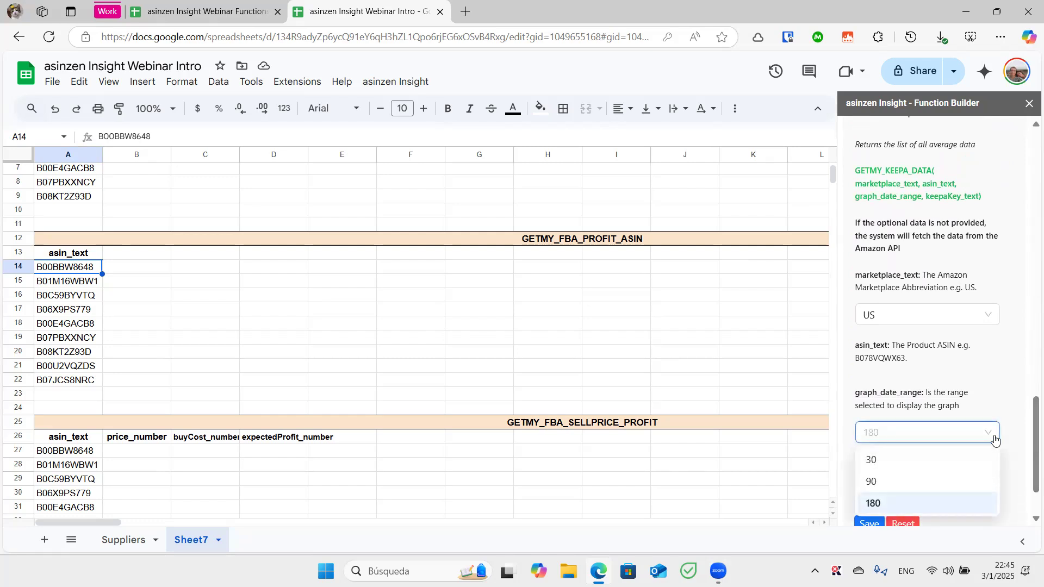
{"action": "left_click", "coordinate": [1004, 398]}
{"action": "mouse_move", "coordinate": [1029, 413]}
{"action": "left_mouse_down"}
{"action": "mouse_move", "coordinate": [1029, 359]}
{"action": "mouse_move", "coordinate": [1030, 429]}
{"action": "left_mouse_up"}
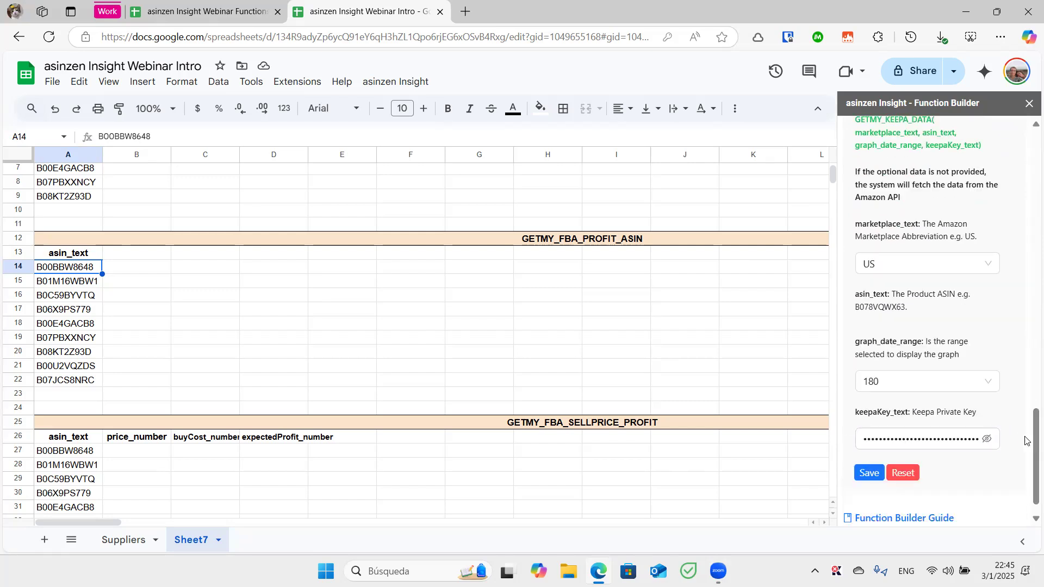
{"action": "left_click_drag", "start_coordinate": [1030, 440], "coordinate": [1030, 166]}
{"action": "scroll", "coordinate": [1022, 206], "scroll_direction": "down", "scroll_amount": 1}
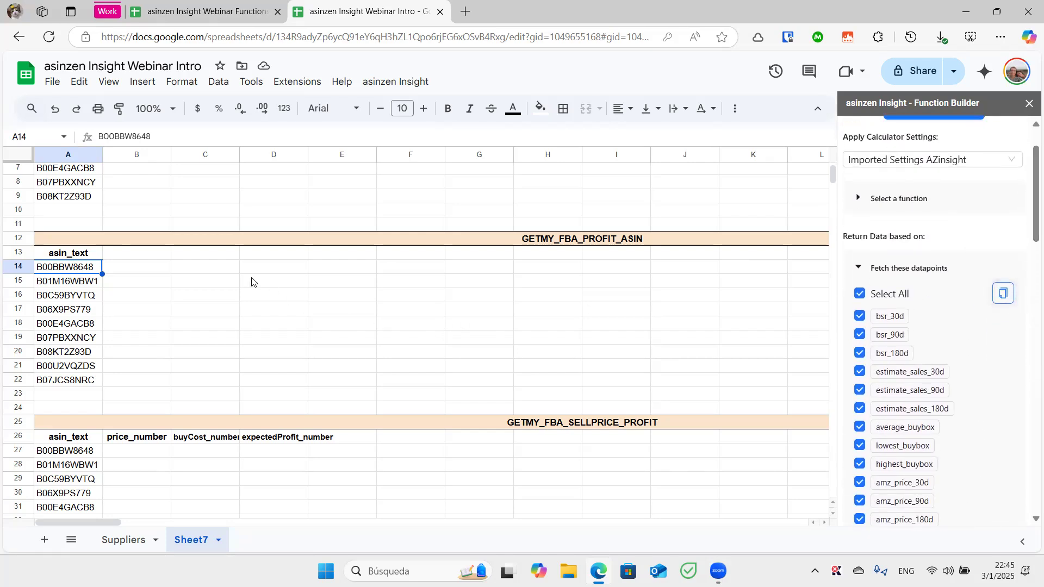
Paste the Keepa datapoint headers into B13 and fetch B00BBW8648's data through historical_graph in AU14
{"action": "left_click", "coordinate": [149, 257]}
{"action": "key", "text": "ctrl+v"}
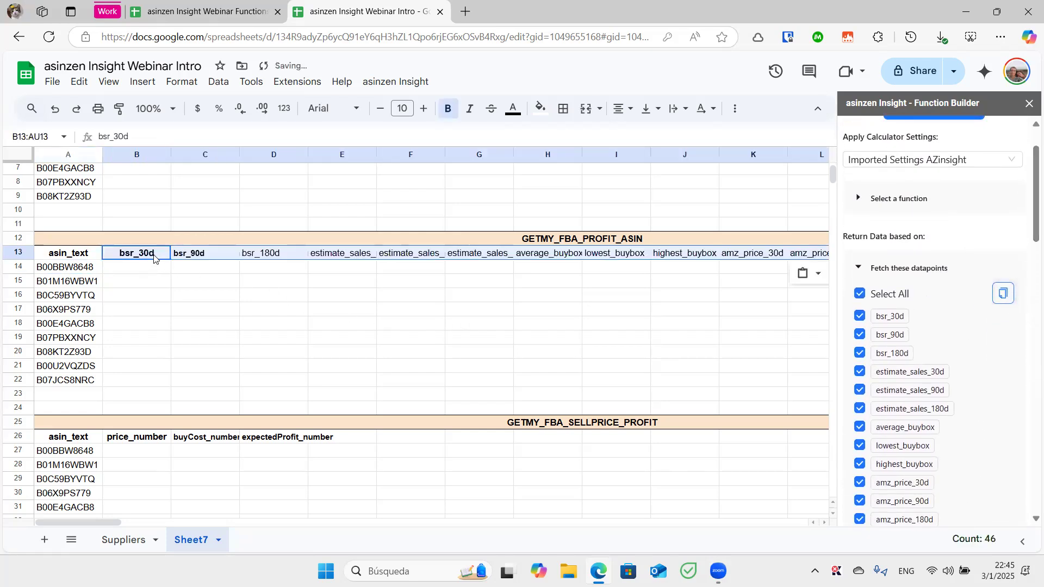
{"action": "left_click", "coordinate": [93, 271]}
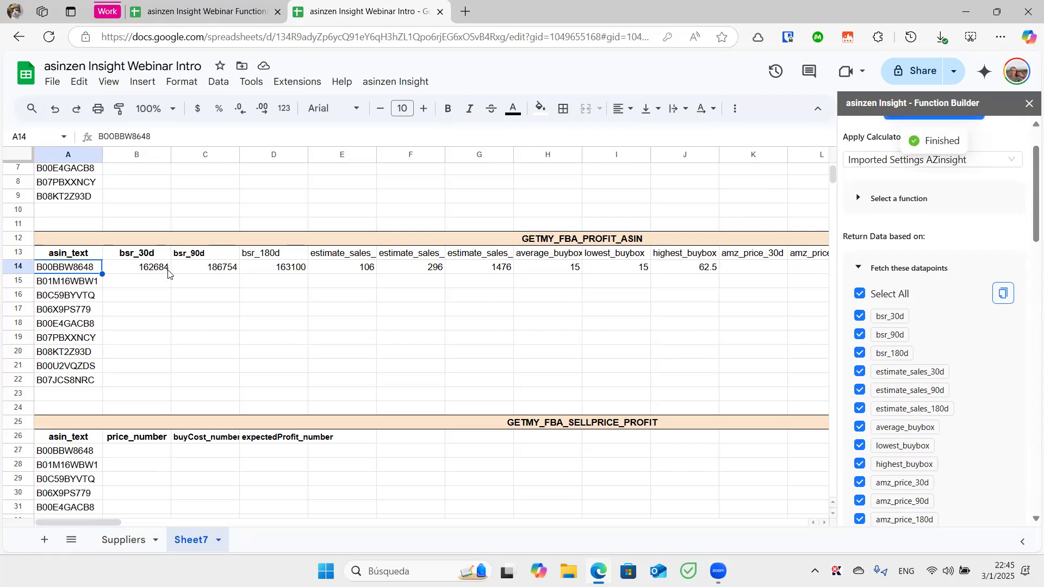
{"action": "scroll", "coordinate": [168, 274], "scroll_direction": "right", "scroll_amount": 5}
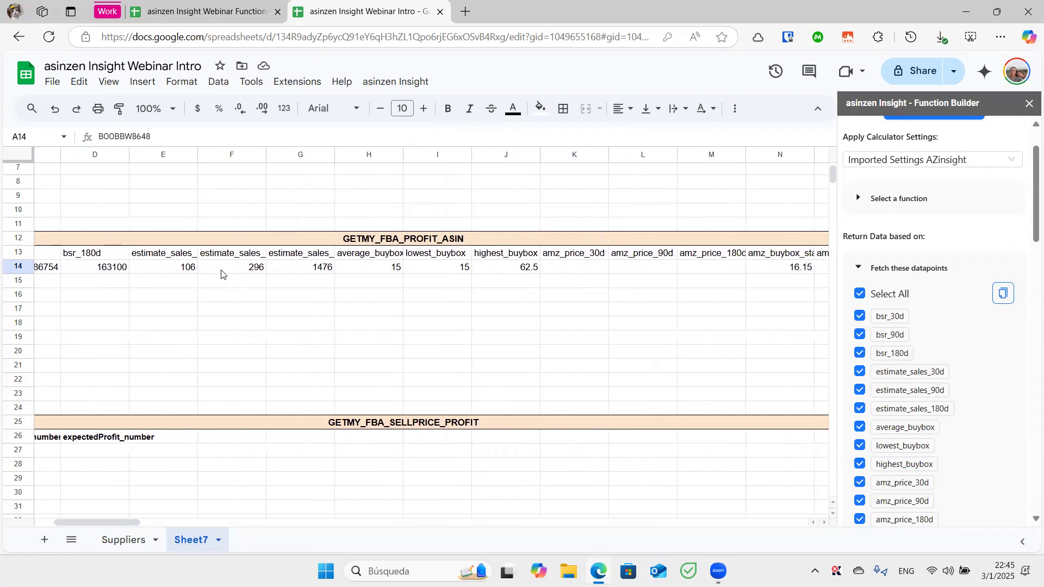
{"action": "scroll", "coordinate": [221, 274], "scroll_direction": "right", "scroll_amount": 10}
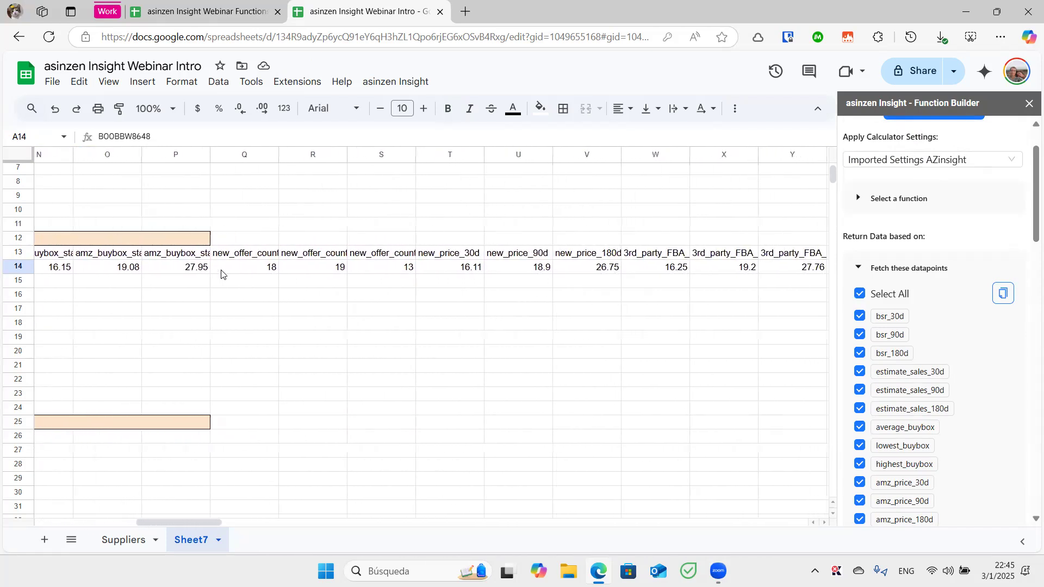
{"action": "scroll", "coordinate": [222, 274], "scroll_direction": "right", "scroll_amount": 10}
{"action": "scroll", "coordinate": [221, 273], "scroll_direction": "right", "scroll_amount": 10}
{"action": "scroll", "coordinate": [222, 273], "scroll_direction": "right", "scroll_amount": 5}
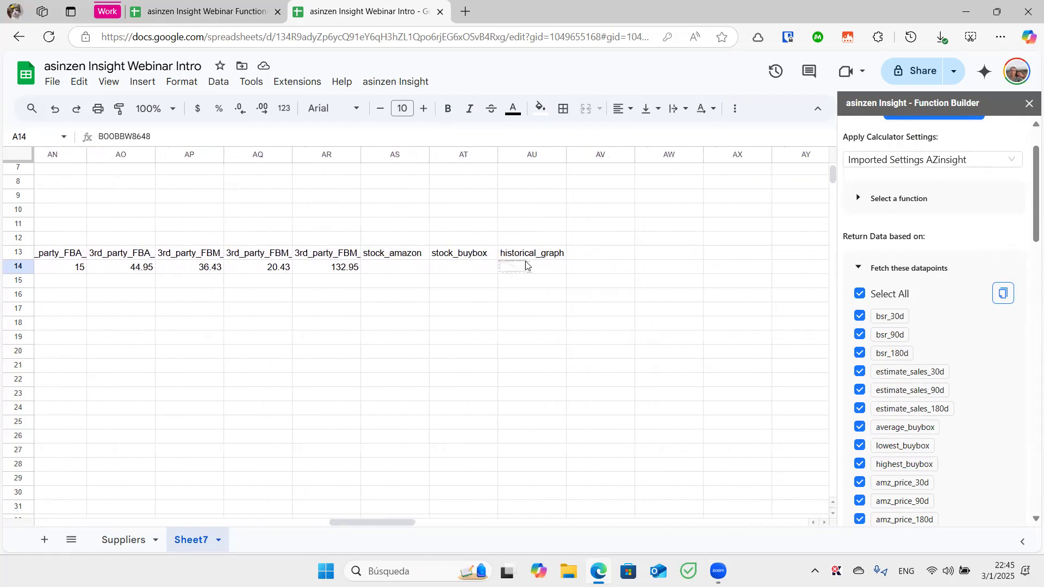
{"action": "left_click", "coordinate": [525, 266]}
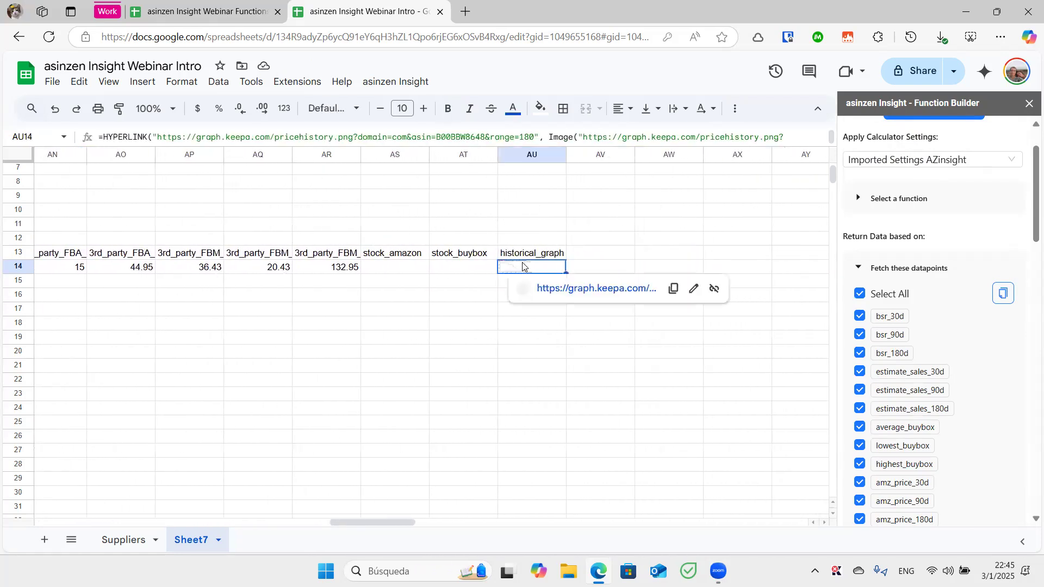
View the Keepa price-history graph from AU14's link, then return to the Webinar Intro sheet's results
{"action": "left_click", "coordinate": [571, 288]}
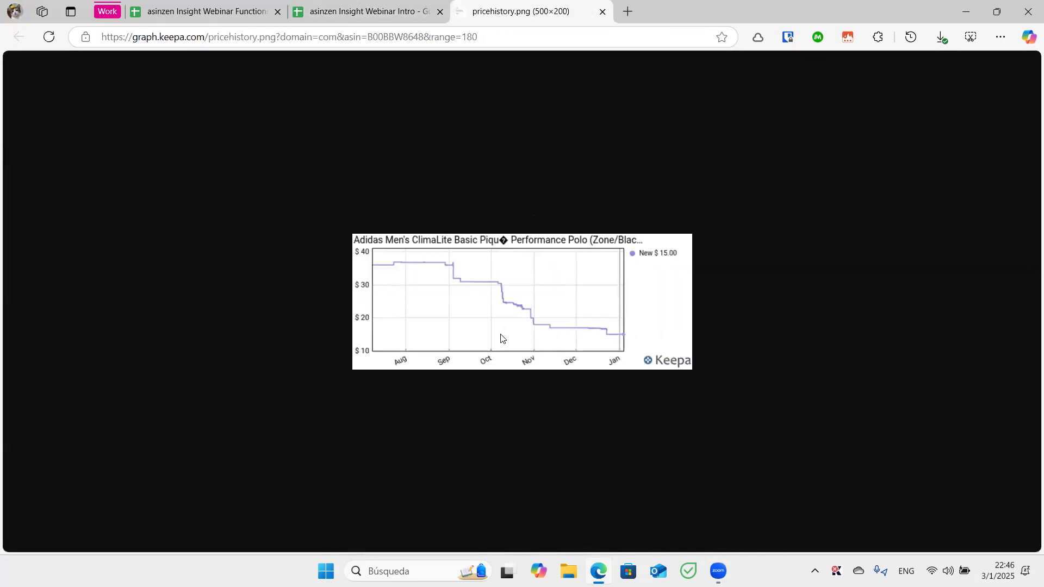
{"action": "left_click", "coordinate": [328, 17]}
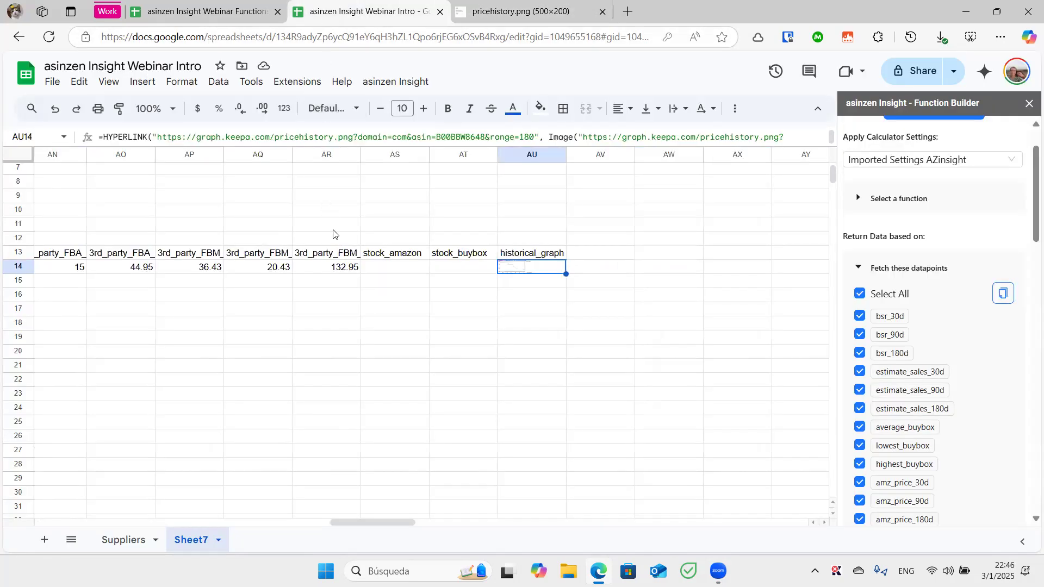
{"action": "left_click", "coordinate": [545, 336]}
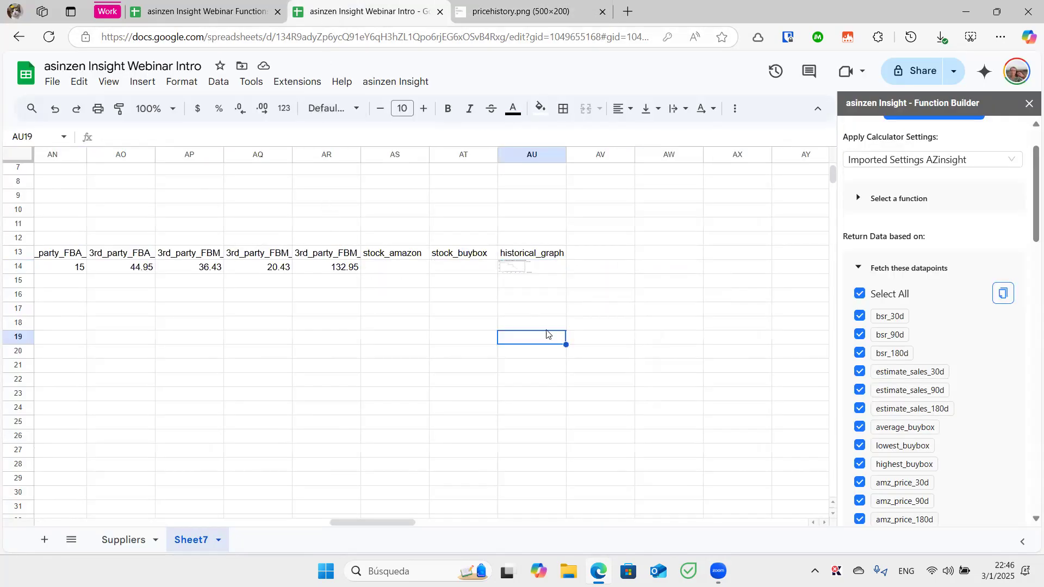
{"action": "left_click_drag", "start_coordinate": [558, 309], "coordinate": [117, 260]}
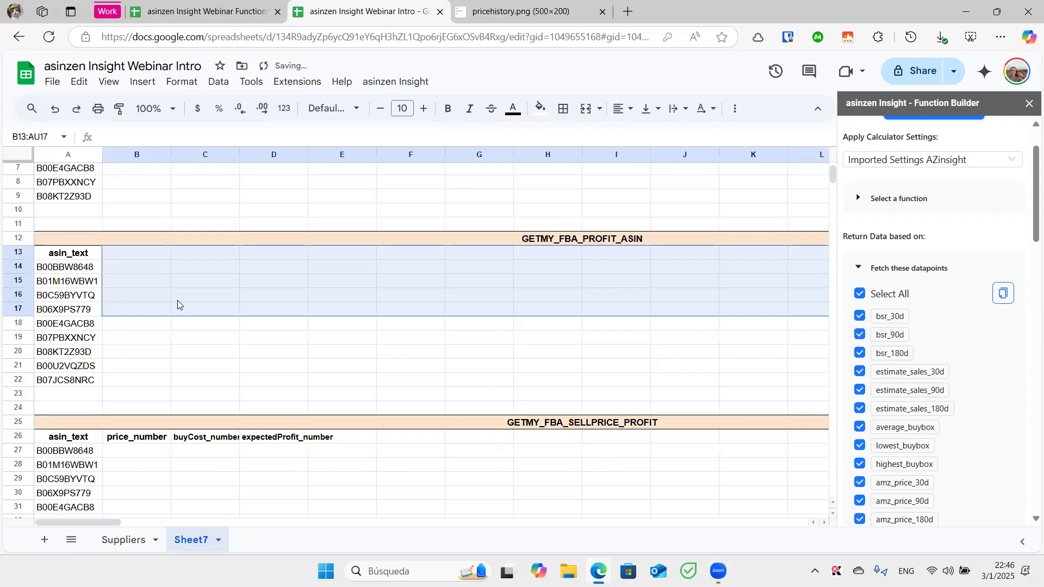
Collapse Product Data and expand AZArbitrage to show ARBITRAGE_UPDATE_SUPPLIER_PRICE, then go to the Suppliers sheet
{"action": "left_click", "coordinate": [192, 366]}
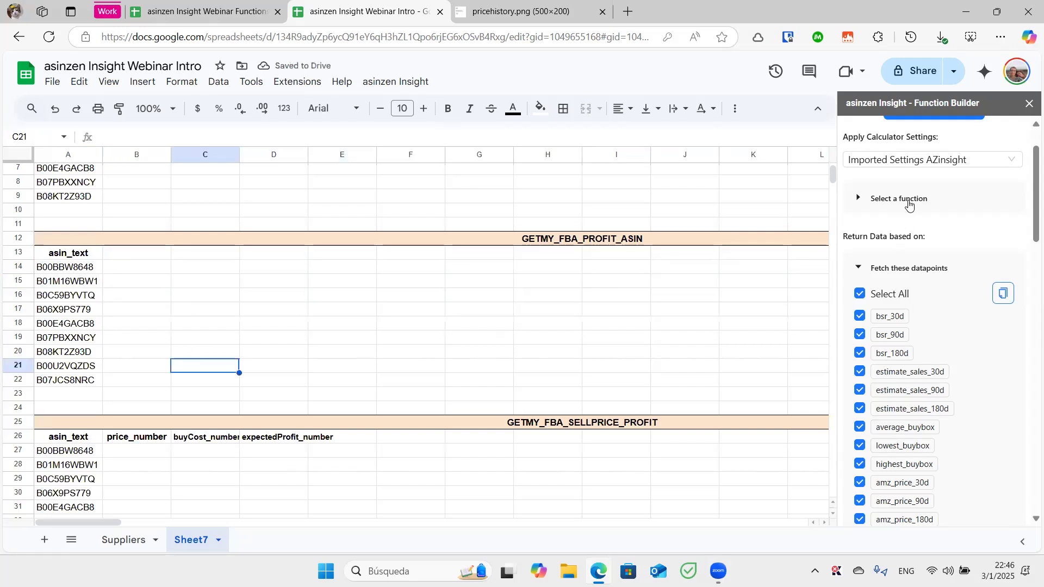
{"action": "left_click", "coordinate": [909, 201]}
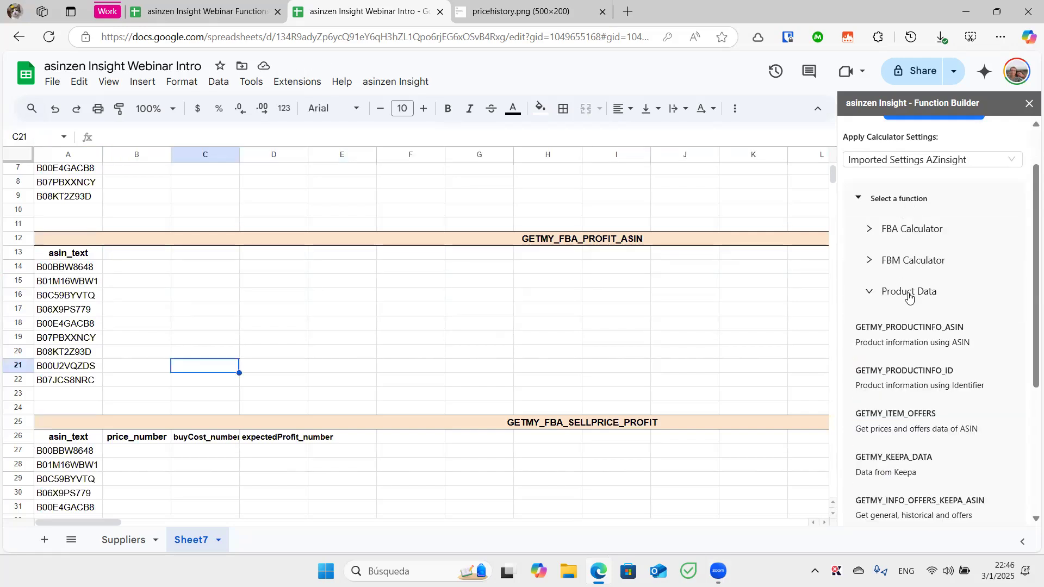
{"action": "scroll", "coordinate": [909, 296], "scroll_direction": "down", "scroll_amount": 1}
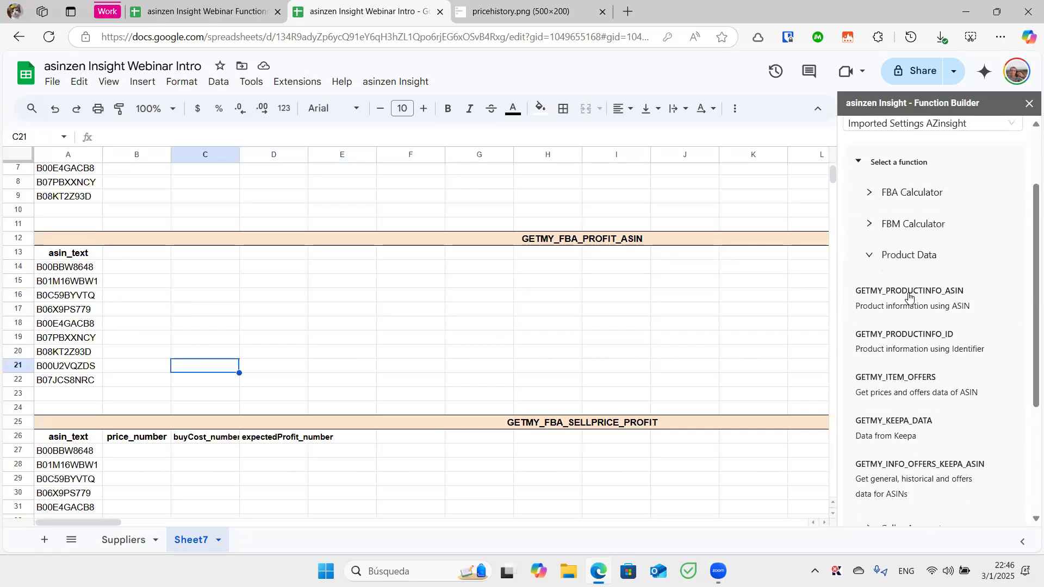
{"action": "left_click", "coordinate": [918, 262]}
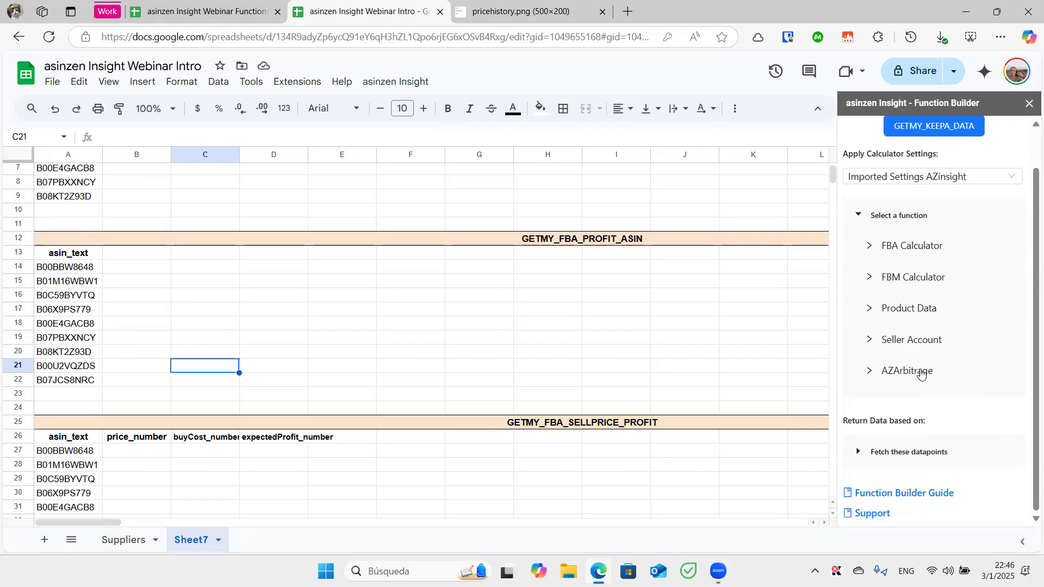
{"action": "left_click", "coordinate": [921, 374]}
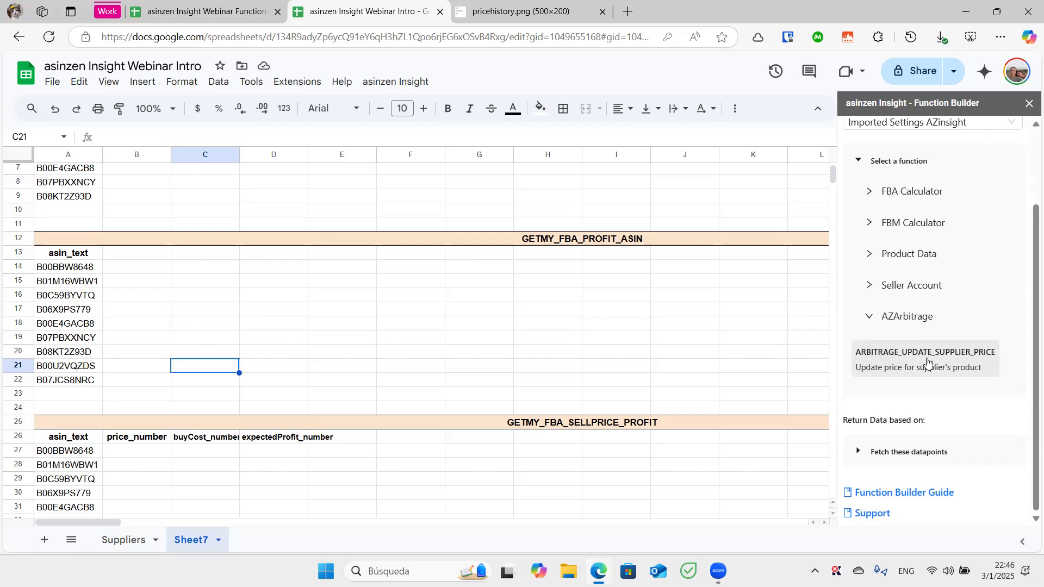
{"action": "left_click", "coordinate": [139, 534]}
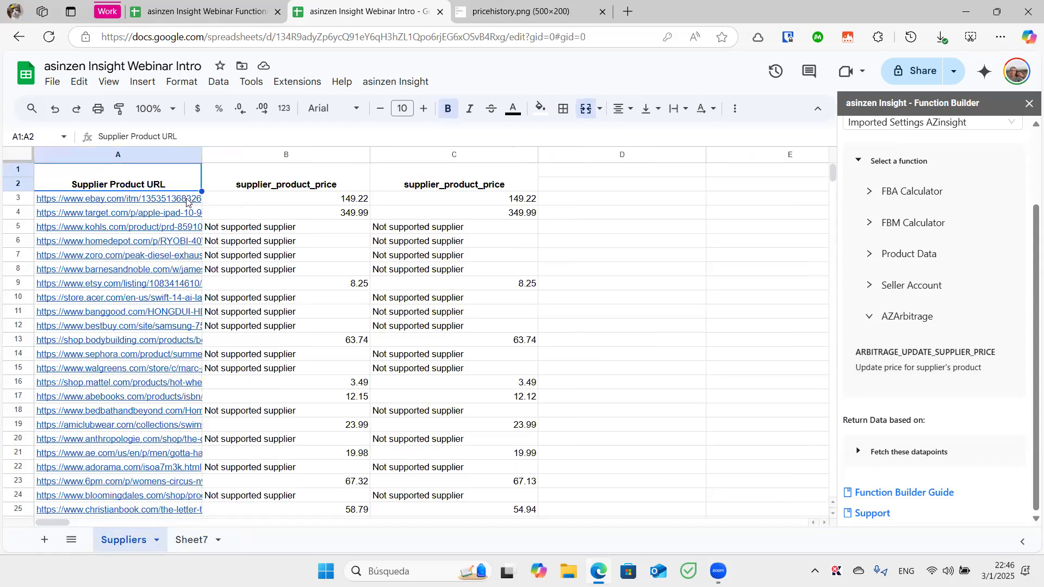
Clear the old supplier prices in B3:C10 and empty all of column C
{"action": "left_click", "coordinate": [299, 203]}
{"action": "left_click_drag", "start_coordinate": [298, 205], "coordinate": [480, 298]}
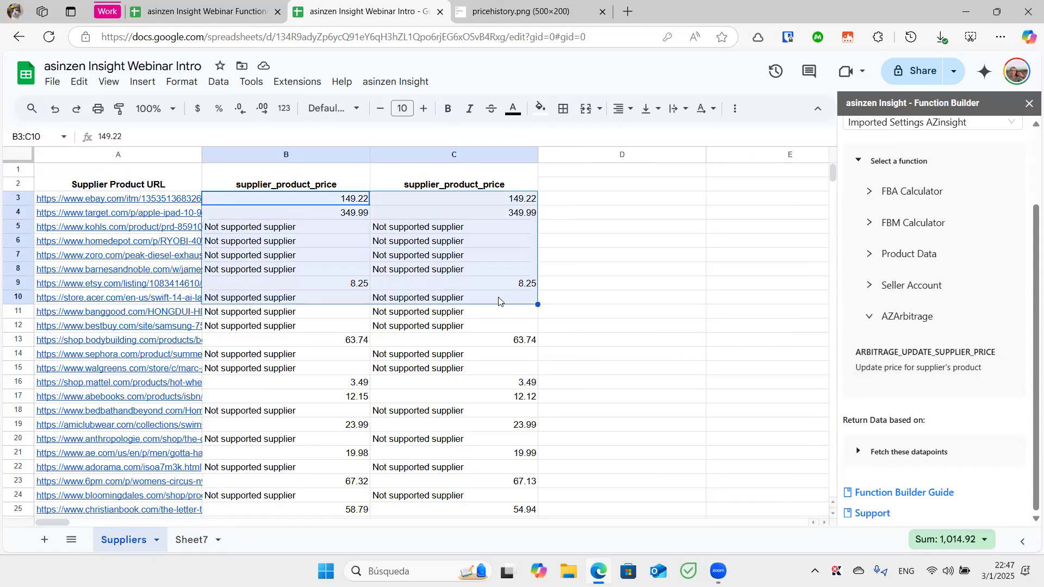
{"action": "key", "text": "Delete"}
{"action": "left_click", "coordinate": [449, 158]}
{"action": "key", "text": "Delete"}
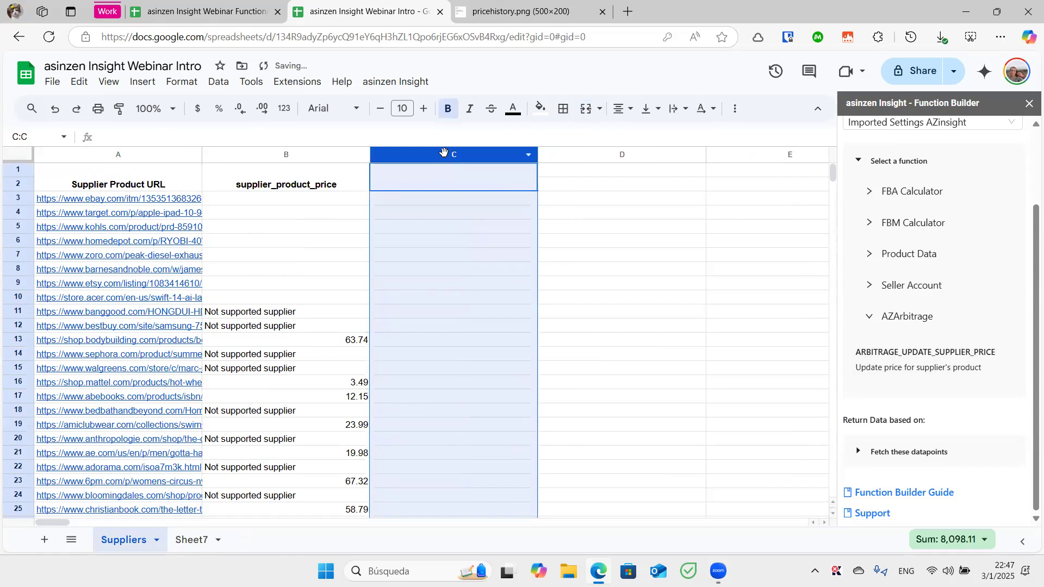
{"action": "left_click", "coordinate": [448, 284]}
Preview the eBay and Target supplier links in A3 and A4
{"action": "left_click", "coordinate": [149, 202]}
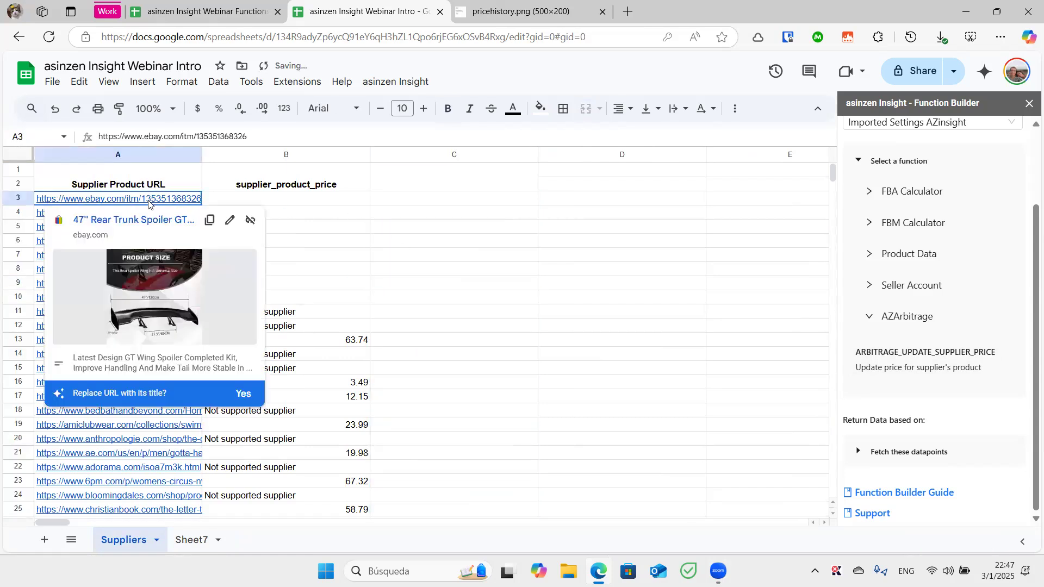
{"action": "left_click", "coordinate": [315, 214]}
{"action": "left_click", "coordinate": [147, 198]}
{"action": "left_click", "coordinate": [282, 220]}
{"action": "left_click", "coordinate": [155, 218]}
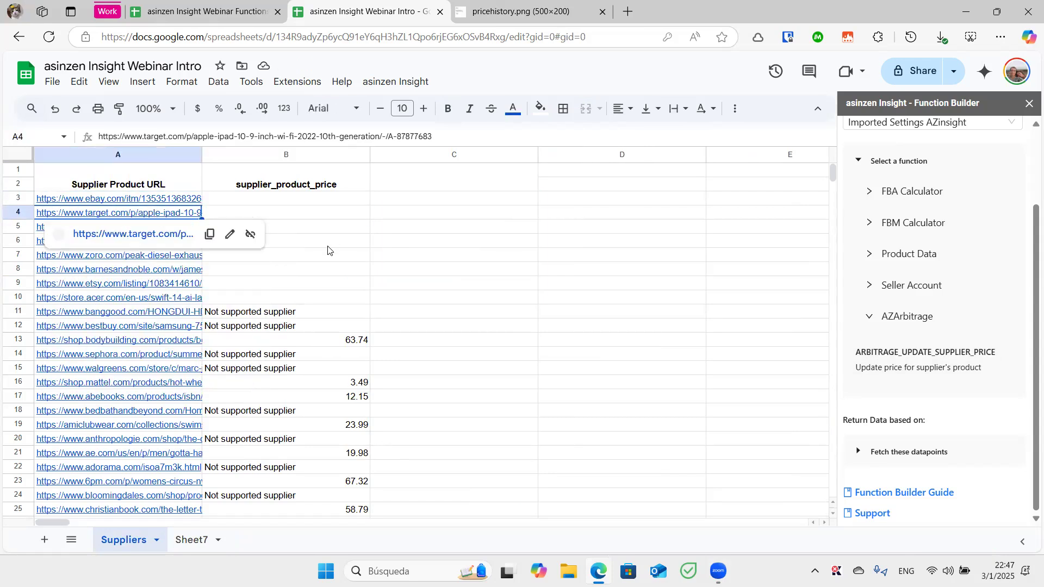
{"action": "left_click", "coordinate": [328, 250]}
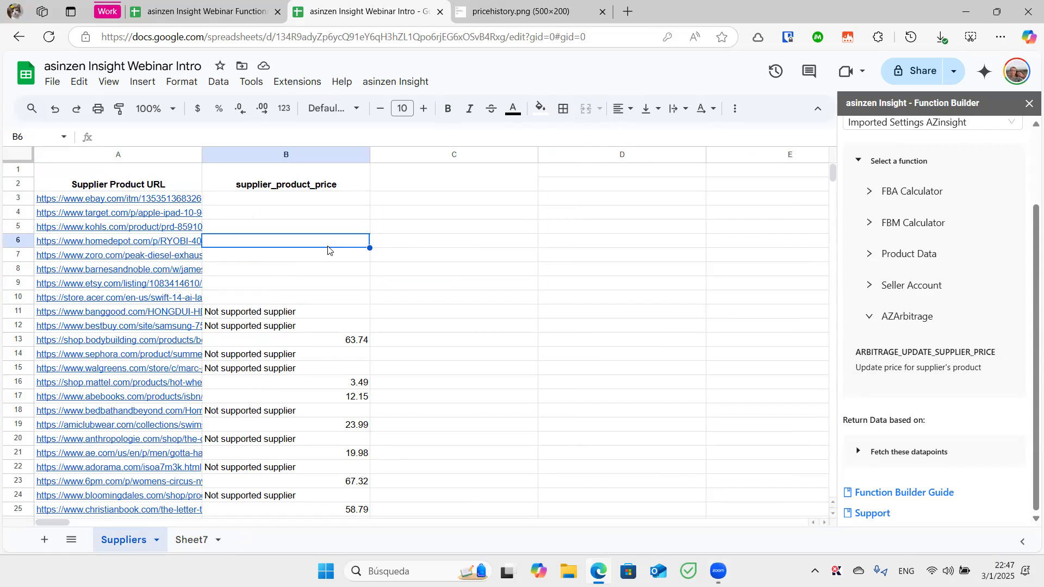
Empty column B and load ARBITRAGE_UPDATE_SUPPLIER_PRICE with supplier_product_price ticked
{"action": "left_click", "coordinate": [304, 154]}
{"action": "key", "text": "Delete"}
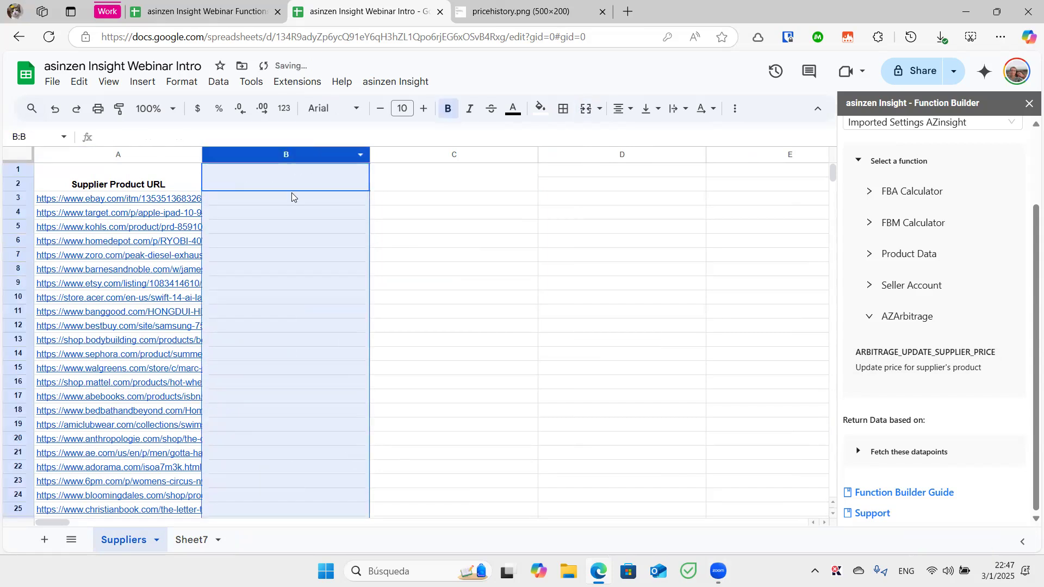
{"action": "left_click", "coordinate": [295, 230]}
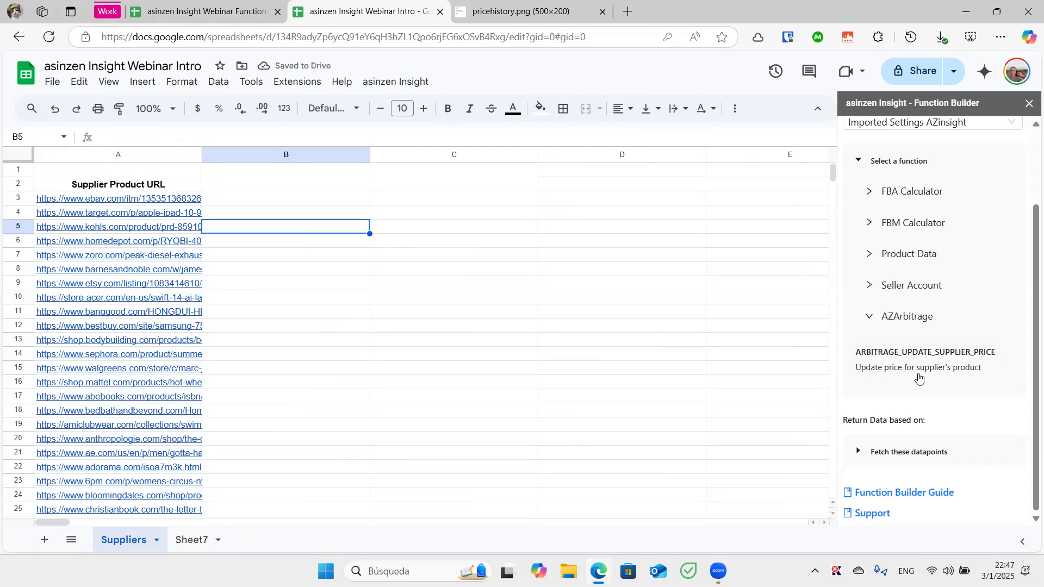
{"action": "left_click", "coordinate": [925, 363]}
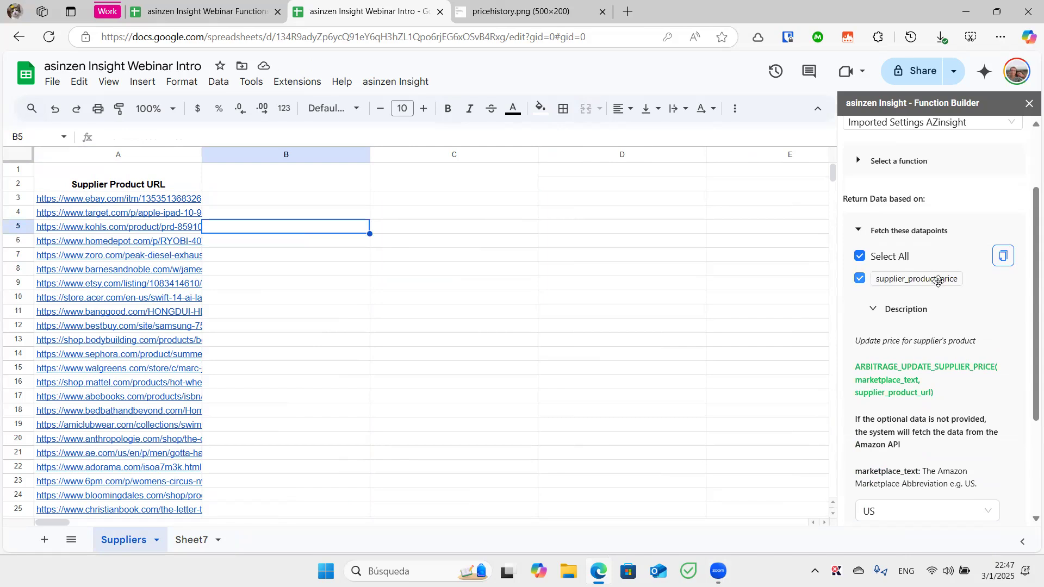
Paste the supplier_product_price header into the merged cell B1:B2
{"action": "left_click", "coordinate": [1004, 256]}
{"action": "left_click", "coordinate": [348, 182]}
{"action": "key", "text": "ctrl+v"}
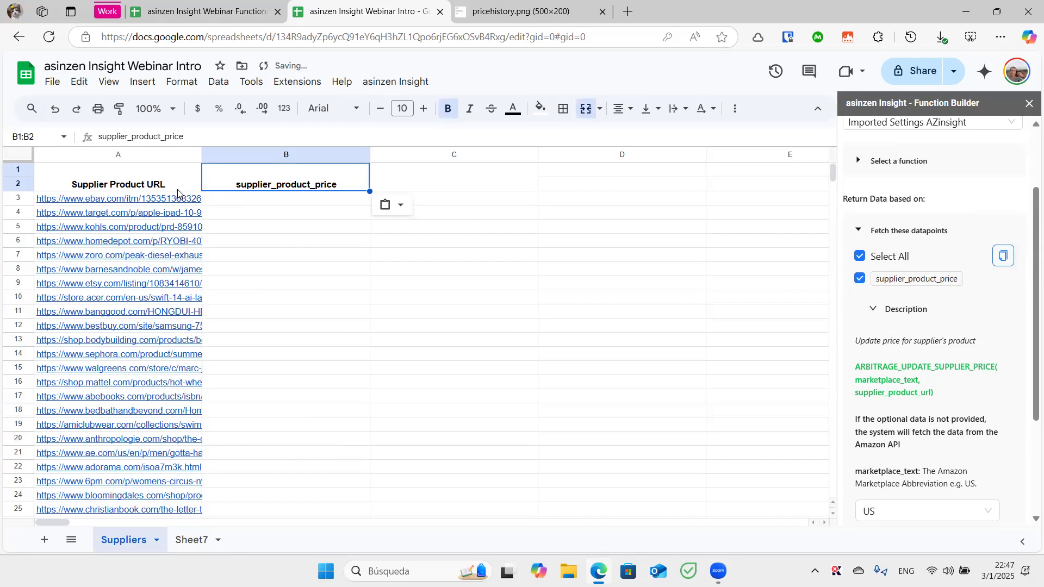
Fetch prices 149.22 and 349.99 for the URLs in A3:A4, then open A3's eBay listing
{"action": "mouse_move", "coordinate": [178, 193]}
{"action": "mouse_move", "coordinate": [124, 243]}
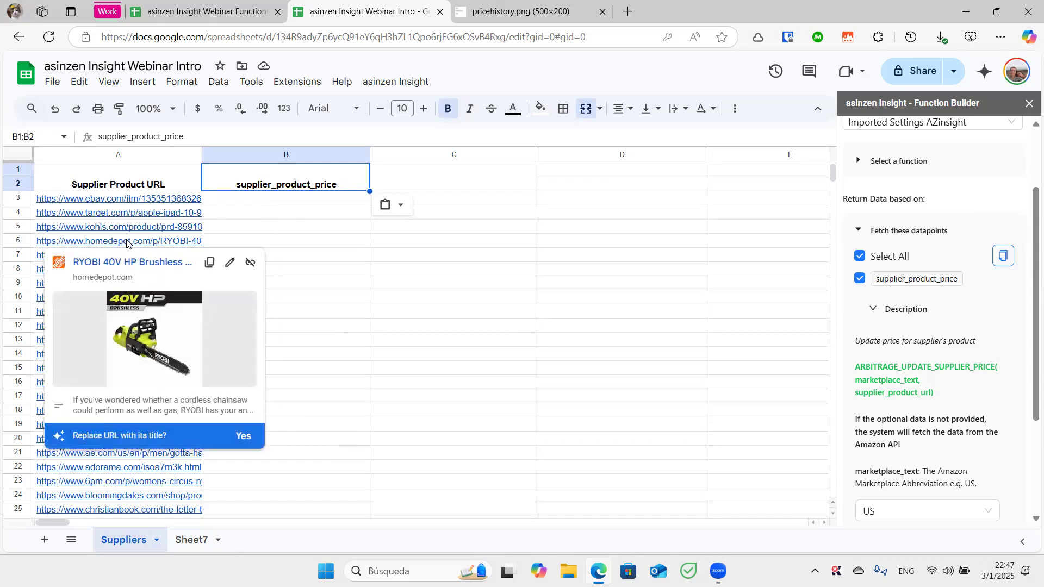
{"action": "left_click", "coordinate": [179, 201]}
{"action": "mouse_move", "coordinate": [180, 202]}
{"action": "left_mouse_down"}
{"action": "mouse_move", "coordinate": [400, 267]}
{"action": "mouse_move", "coordinate": [229, 212]}
{"action": "mouse_move", "coordinate": [190, 215]}
{"action": "left_mouse_up"}
{"action": "left_click", "coordinate": [242, 200]}
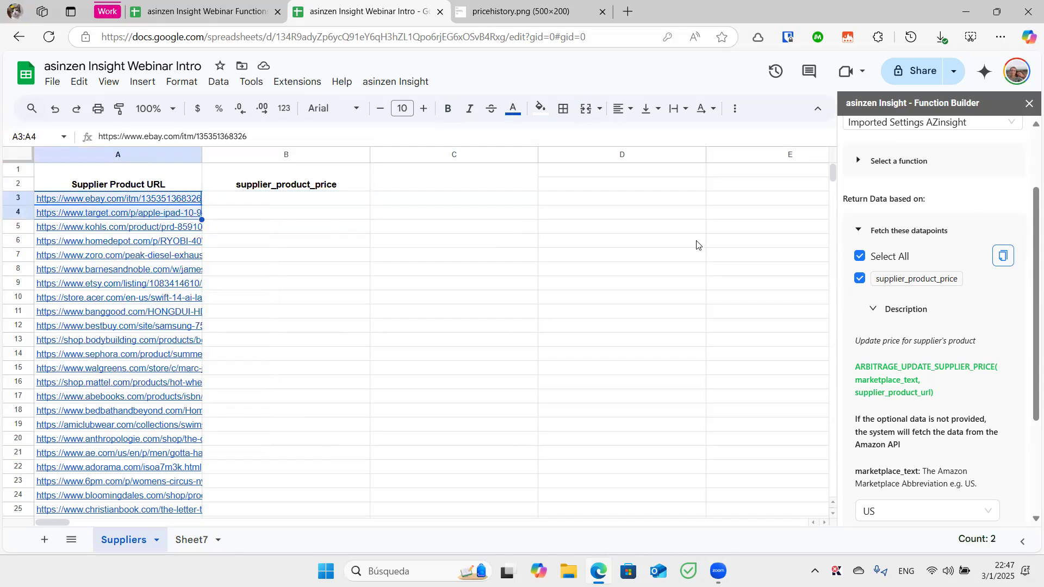
{"action": "scroll", "coordinate": [1032, 246], "scroll_direction": "up", "scroll_amount": 3}
{"action": "left_click", "coordinate": [928, 173]}
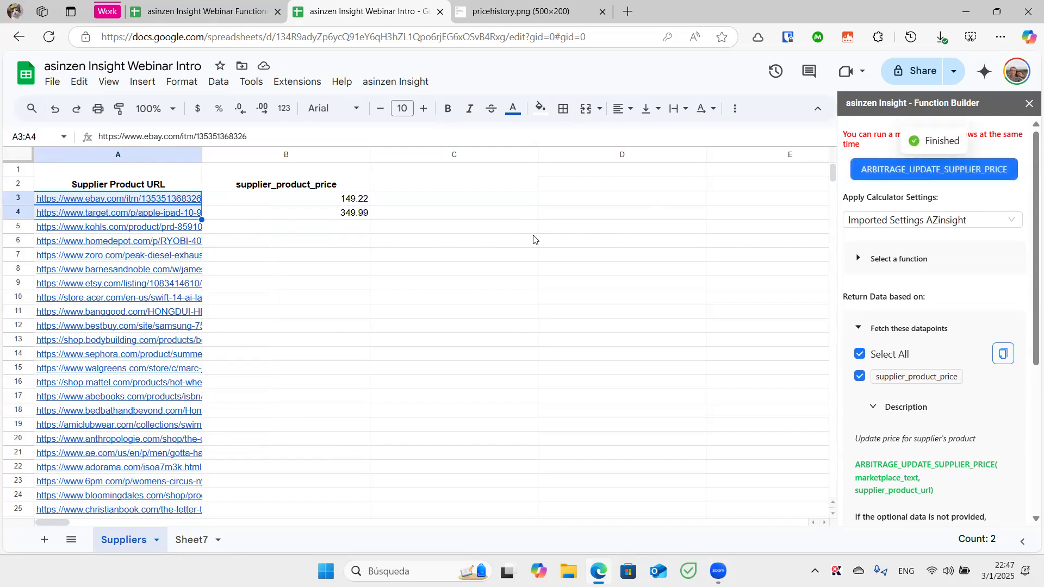
{"action": "left_click", "coordinate": [347, 201]}
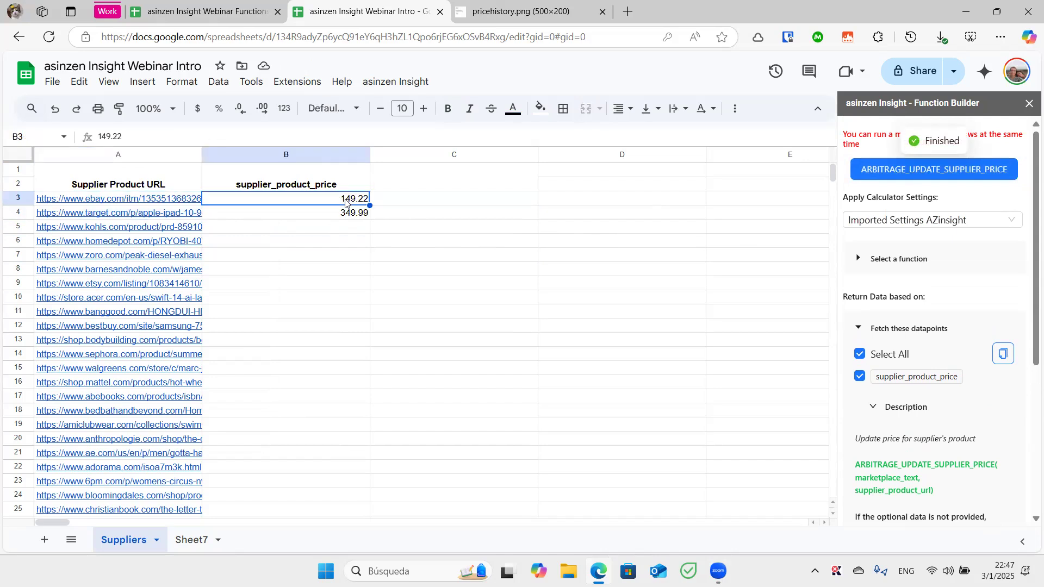
{"action": "left_click", "coordinate": [156, 200]}
{"action": "left_click", "coordinate": [158, 222]}
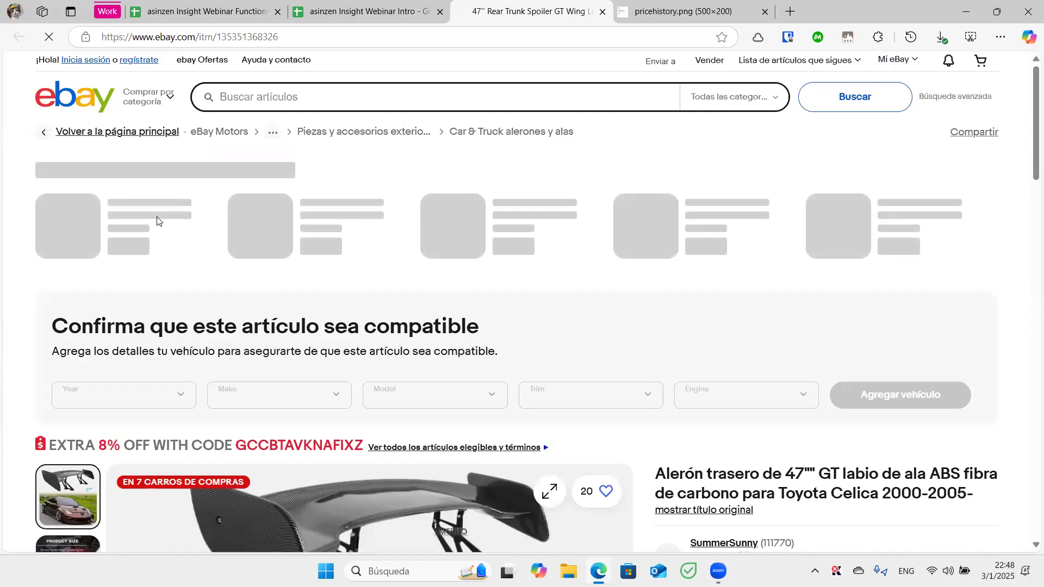
Confirm the rear trunk spoiler's US $149.22 price on eBay, then return to the Webinar Functions spreadsheet
{"action": "scroll", "coordinate": [659, 376], "scroll_direction": "down", "scroll_amount": 5}
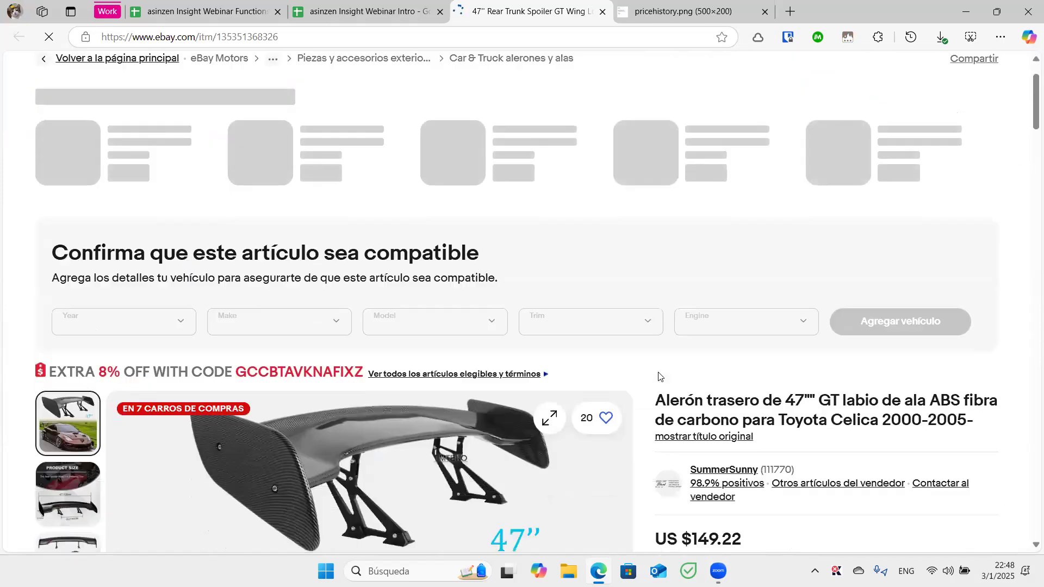
{"action": "scroll", "coordinate": [686, 370], "scroll_direction": "down", "scroll_amount": 2}
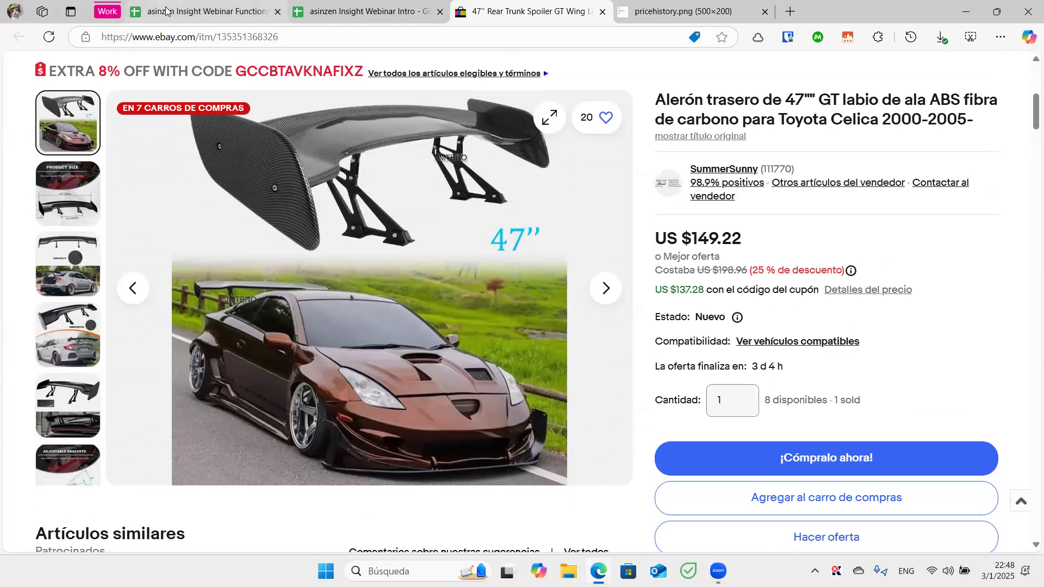
{"action": "scroll", "coordinate": [712, 87], "scroll_direction": "down", "scroll_amount": 3}
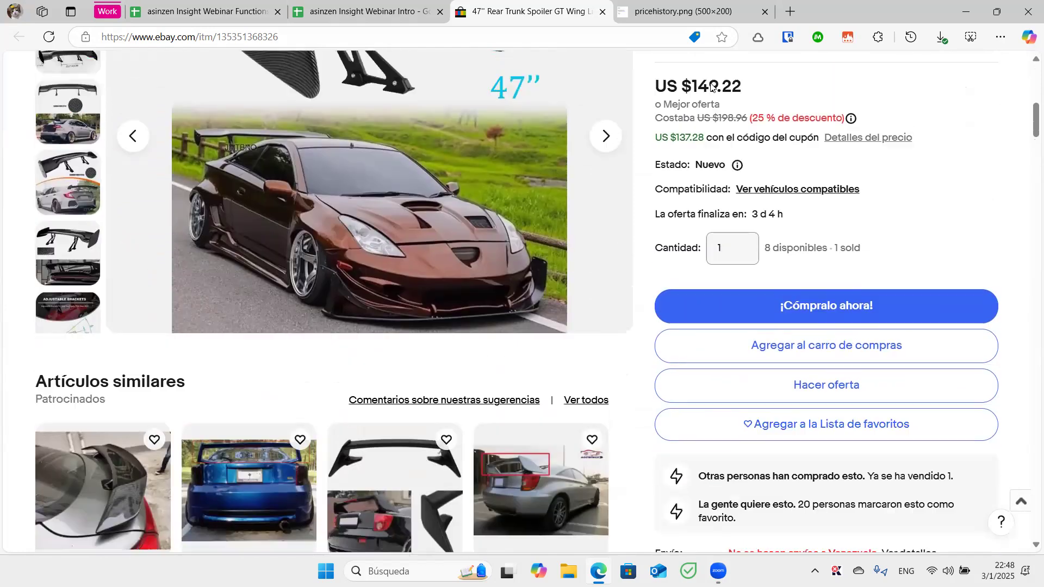
{"action": "scroll", "coordinate": [690, 77], "scroll_direction": "up", "scroll_amount": 1}
{"action": "left_click", "coordinate": [200, 12]}
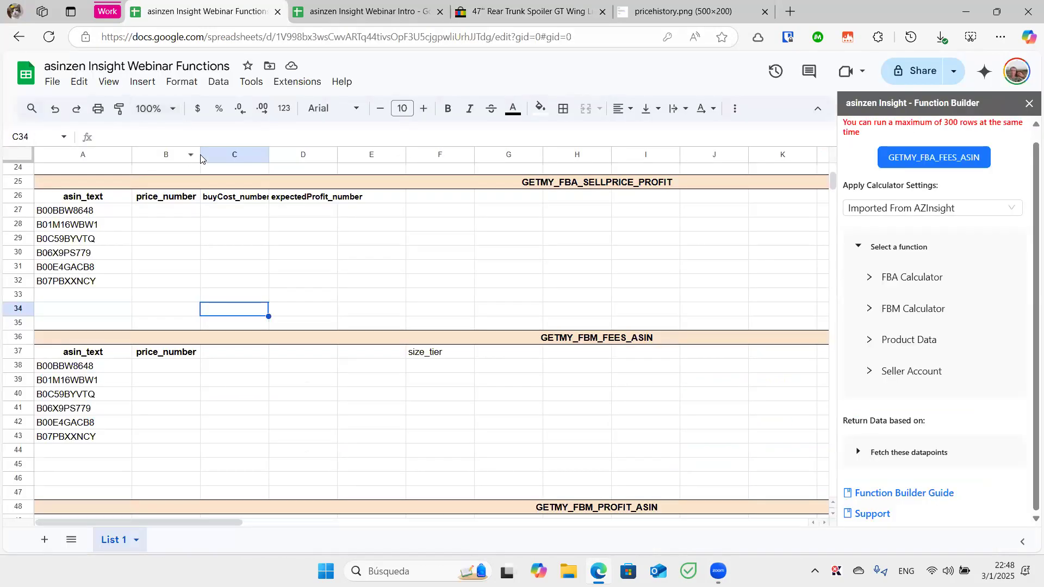
Switch back to the Webinar Intro spreadsheet tab with Ctrl+Tab
{"action": "key", "text": "ctrl+Tab"}
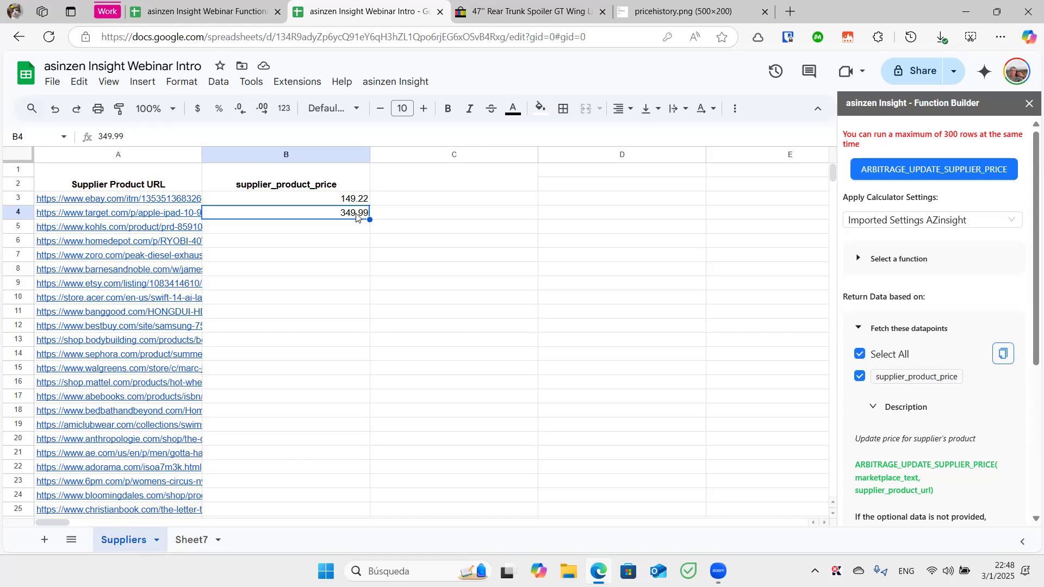
On Sheet7, pick Product Data > GETMY_ITEM_OFFERS in the Function Builder
{"action": "left_click", "coordinate": [202, 540]}
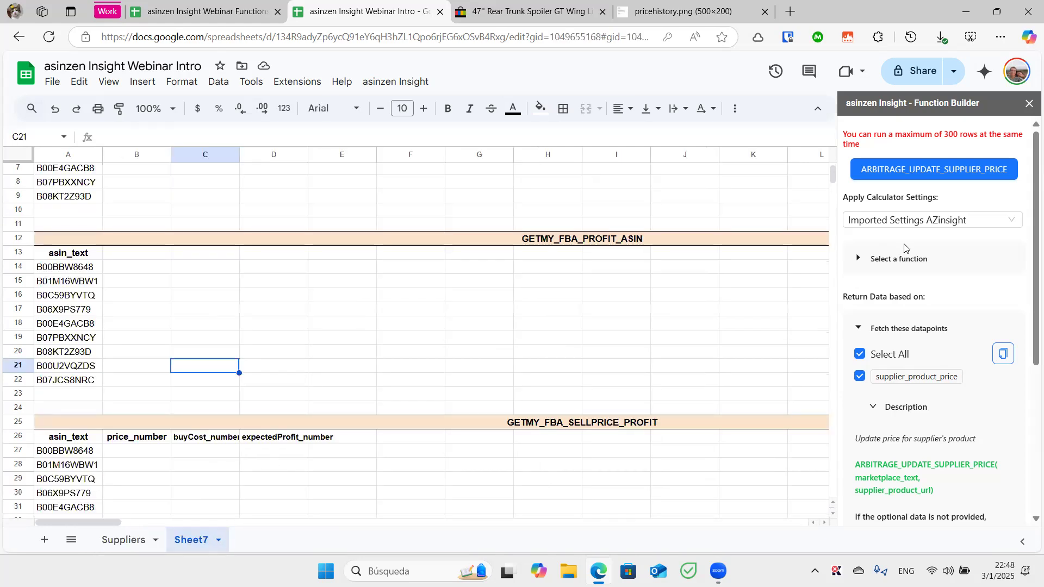
{"action": "left_click", "coordinate": [901, 264]}
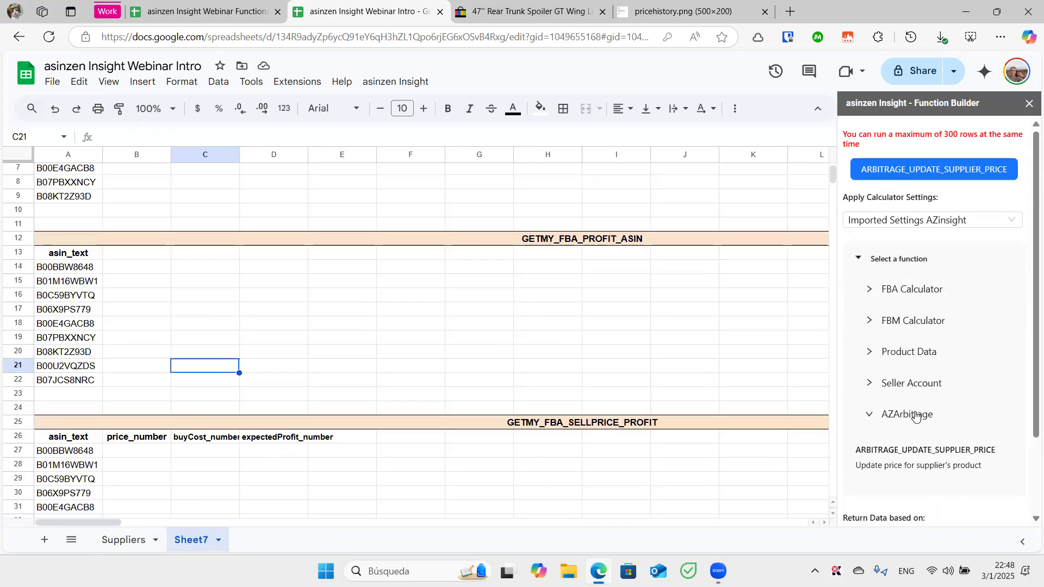
{"action": "left_click", "coordinate": [903, 361]}
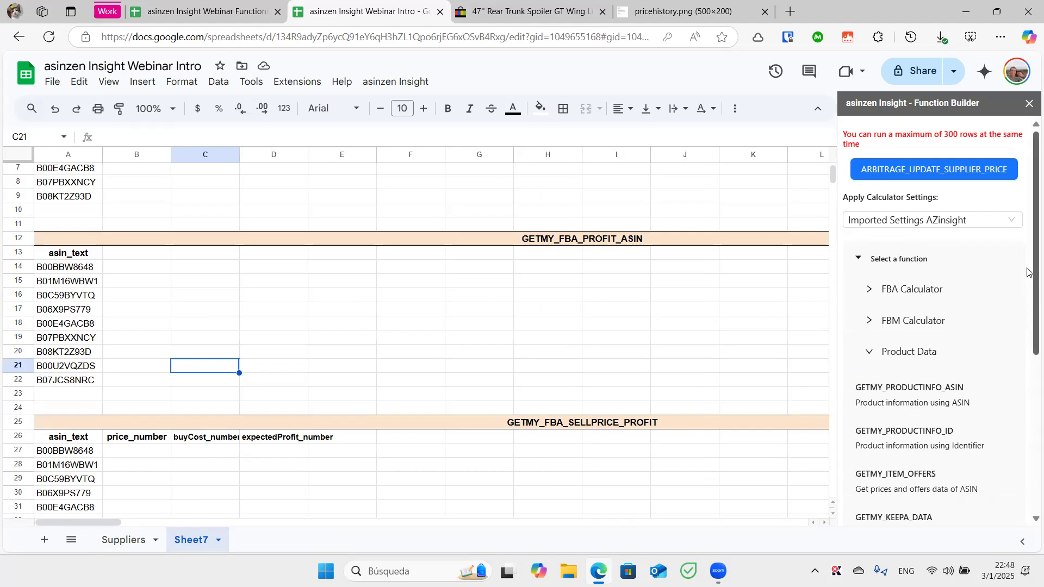
{"action": "left_click_drag", "start_coordinate": [1031, 276], "coordinate": [1028, 348]}
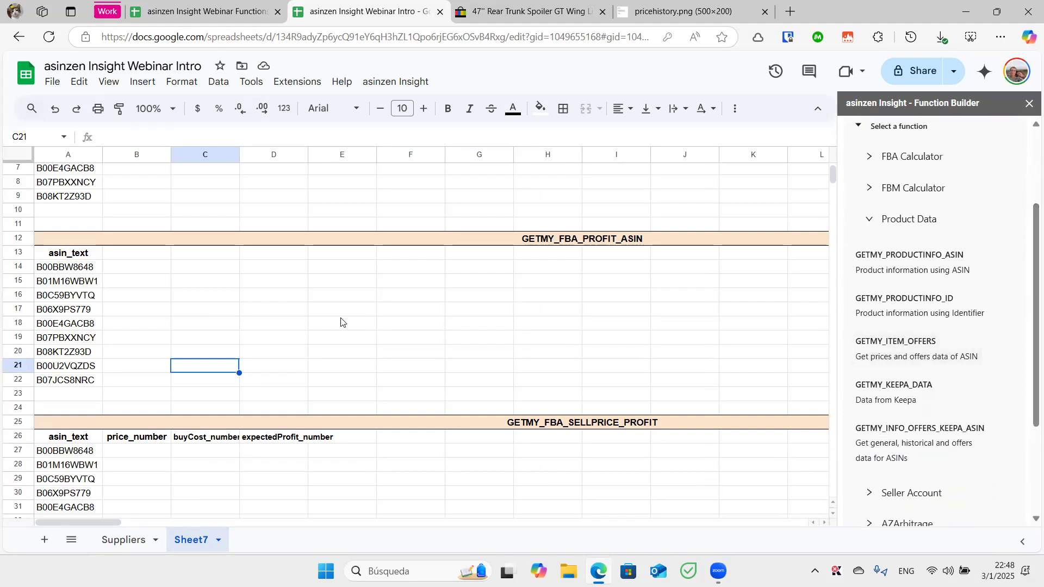
{"action": "left_click", "coordinate": [86, 269]}
{"action": "left_click_drag", "start_coordinate": [86, 289], "coordinate": [87, 283]}
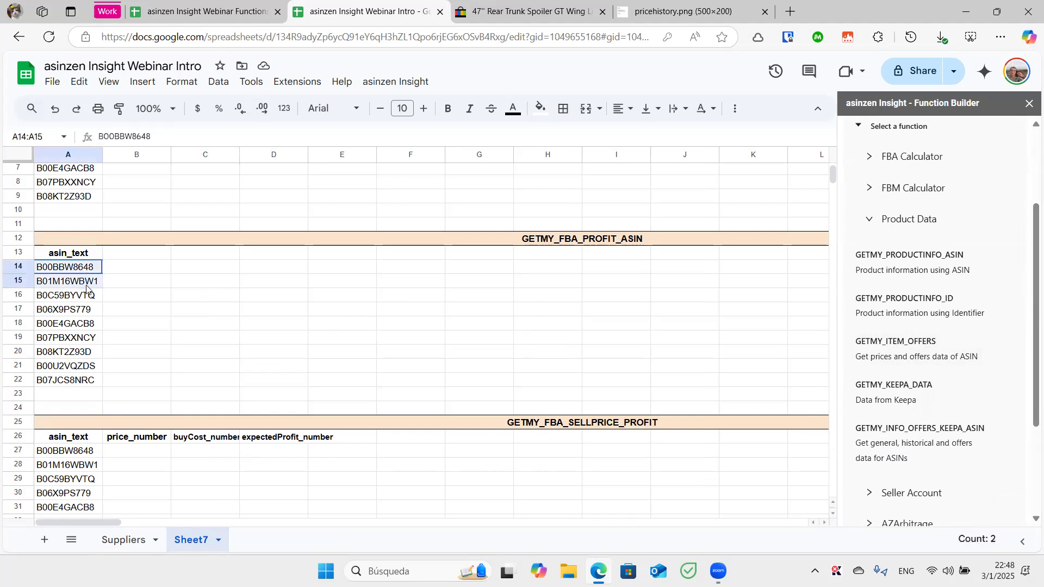
{"action": "left_click", "coordinate": [912, 346]}
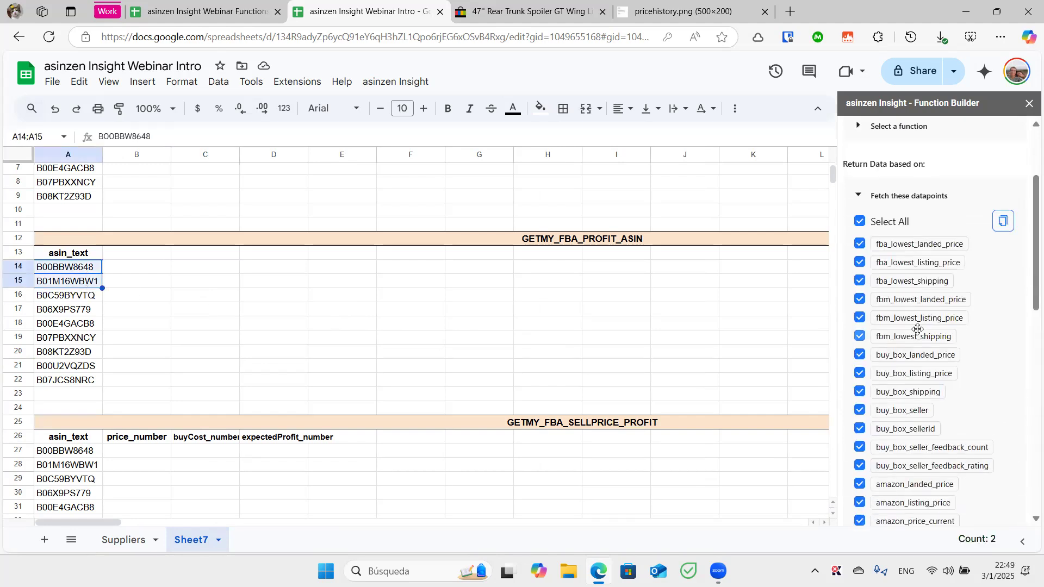
Paste the GETMY_ITEM_OFFERS datapoint headers across row 13 starting at B13
{"action": "left_click", "coordinate": [1003, 221]}
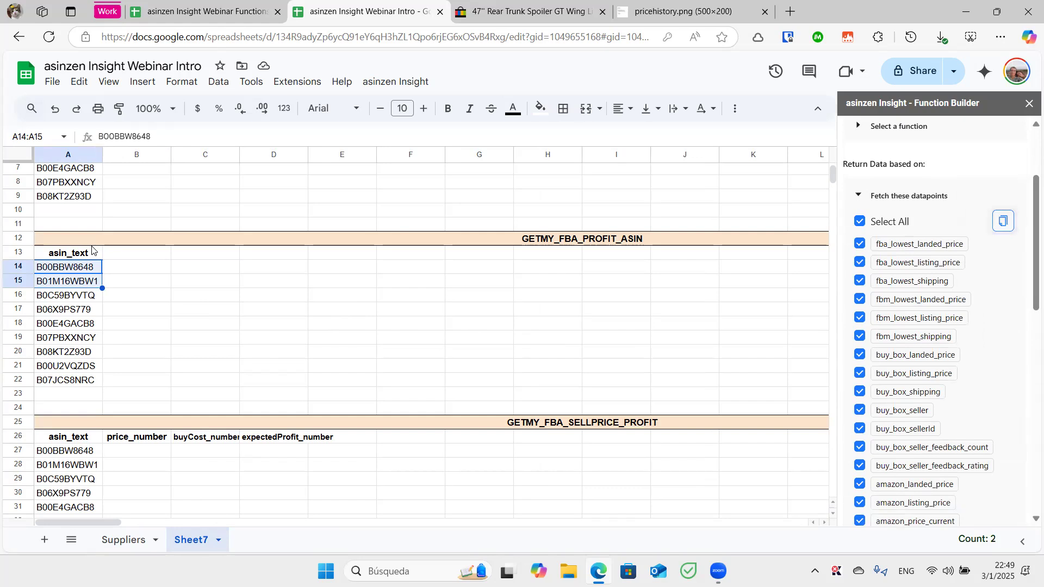
{"action": "left_click", "coordinate": [126, 254]}
{"action": "key", "text": "ctrl+v"}
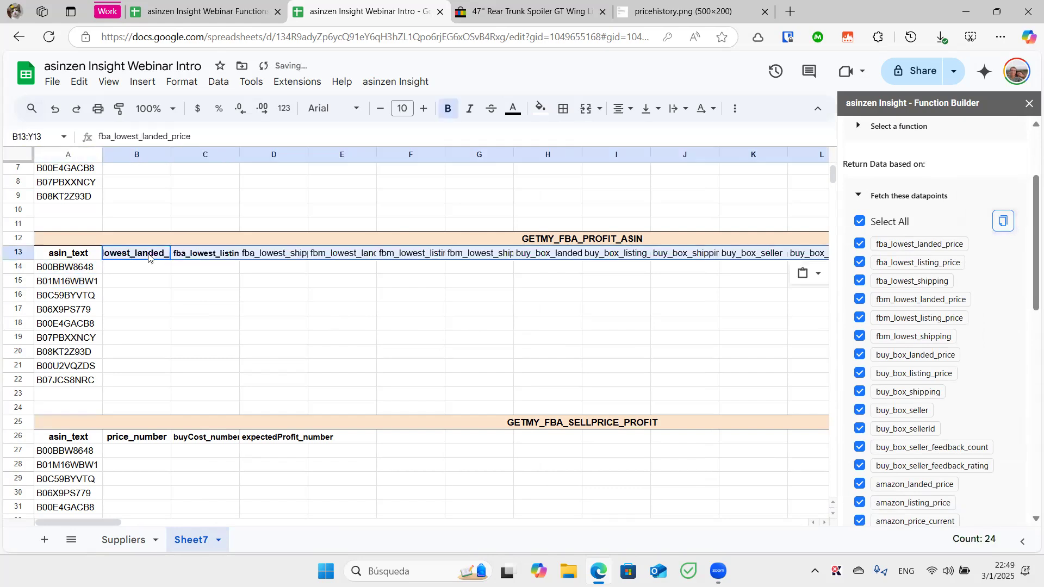
{"action": "left_click", "coordinate": [162, 275]}
{"action": "left_click", "coordinate": [165, 256]}
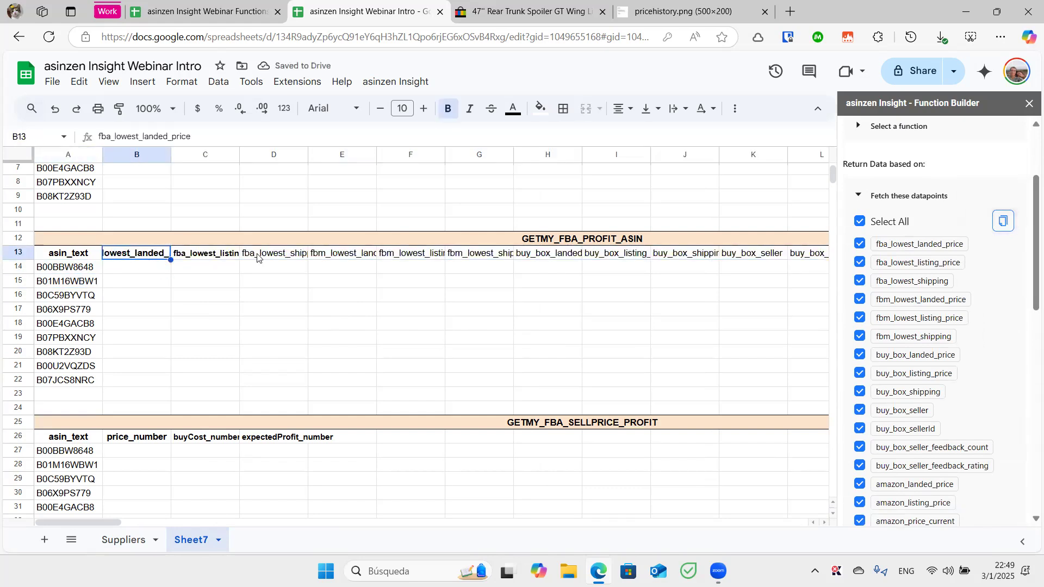
{"action": "scroll", "coordinate": [363, 297], "scroll_direction": "right", "scroll_amount": 5}
{"action": "scroll", "coordinate": [364, 297], "scroll_direction": "right", "scroll_amount": 6}
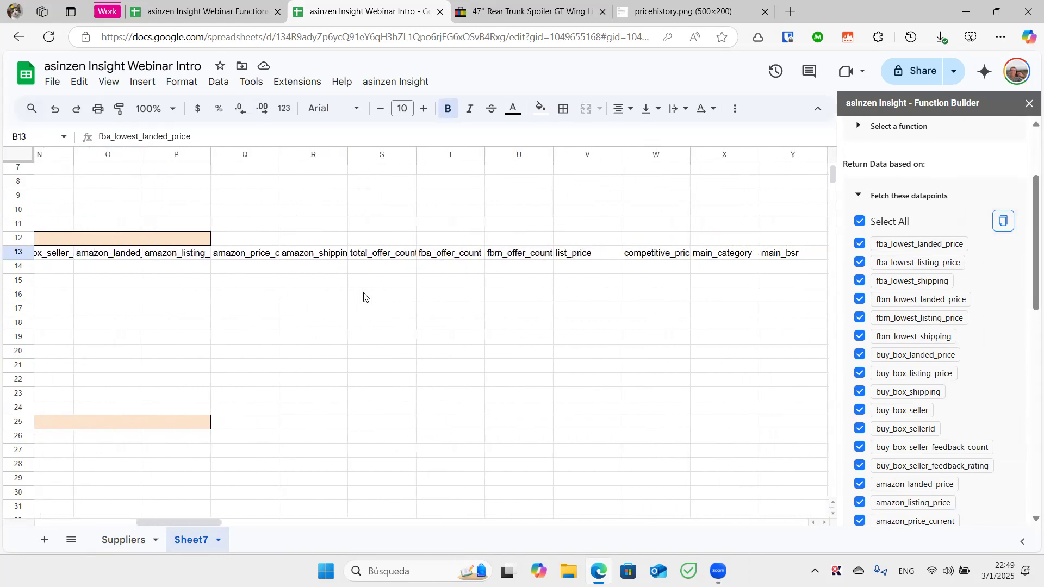
{"action": "scroll", "coordinate": [364, 297], "scroll_direction": "right", "scroll_amount": 1}
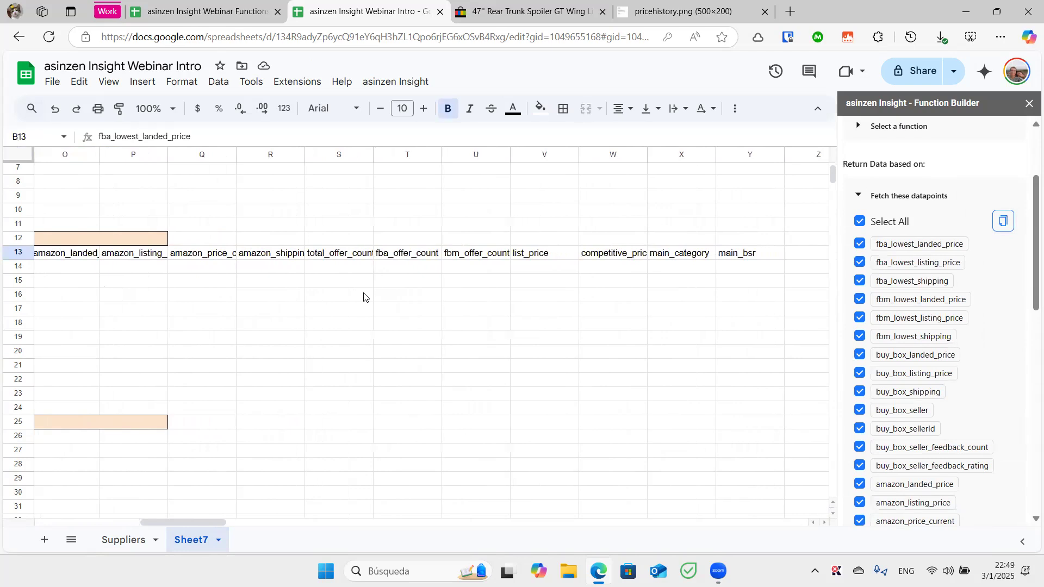
{"action": "scroll", "coordinate": [364, 297], "scroll_direction": "left", "scroll_amount": 10}
Run GETMY_ITEM_OFFERS on the two ASINs in A14:A15
{"action": "left_click_drag", "start_coordinate": [98, 267], "coordinate": [94, 282]}
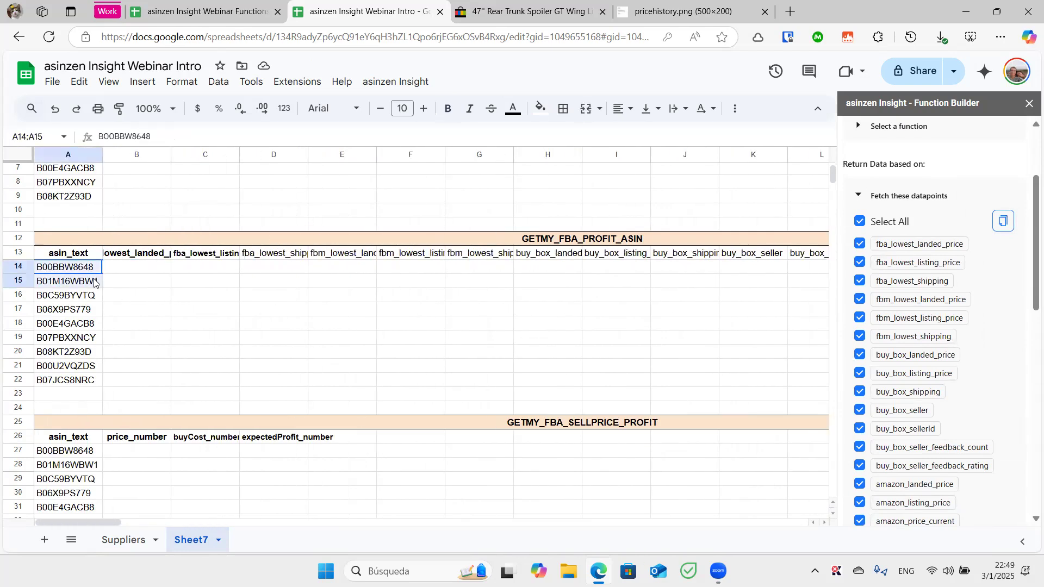
{"action": "scroll", "coordinate": [943, 185], "scroll_direction": "up", "scroll_amount": 3}
{"action": "left_click", "coordinate": [942, 173]}
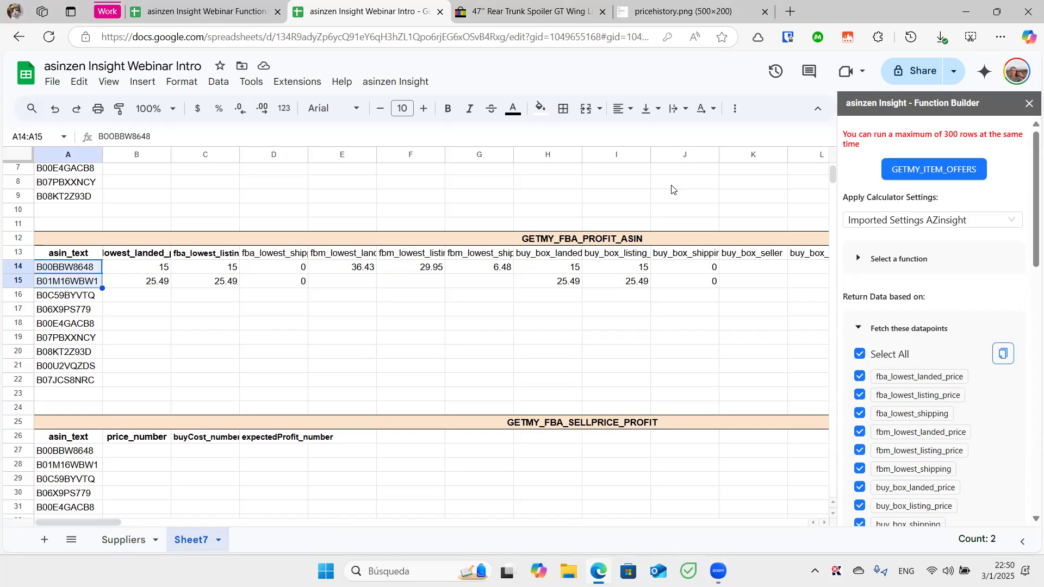
Wait for offers to fill rows 14–15, e.g. buy_box_landed_price 15 and 25.49
{"action": "scroll", "coordinate": [672, 190], "scroll_direction": "down", "scroll_amount": 2}
Scroll up to the Untitled spreadsheet listing ASIN B09NCJJDR5 under asin_text beside bsr_30d
{"action": "scroll", "coordinate": [672, 189], "scroll_direction": "up", "scroll_amount": 1}
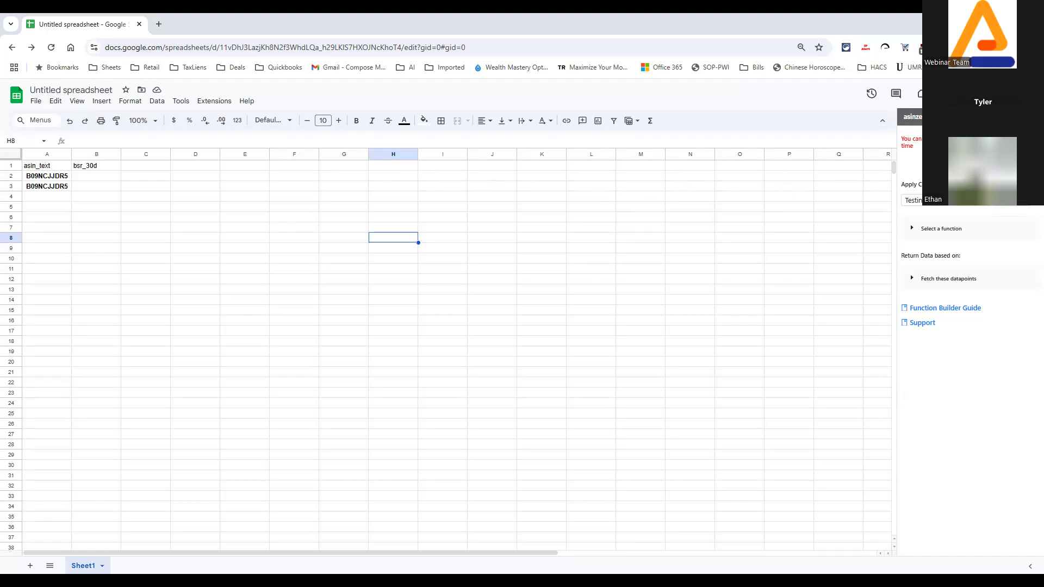
Close the Function Builder panel and select the first ASIN in A2
{"action": "left_click", "coordinate": [1031, 117]}
{"action": "left_click", "coordinate": [146, 176]}
{"action": "left_click", "coordinate": [53, 176]}
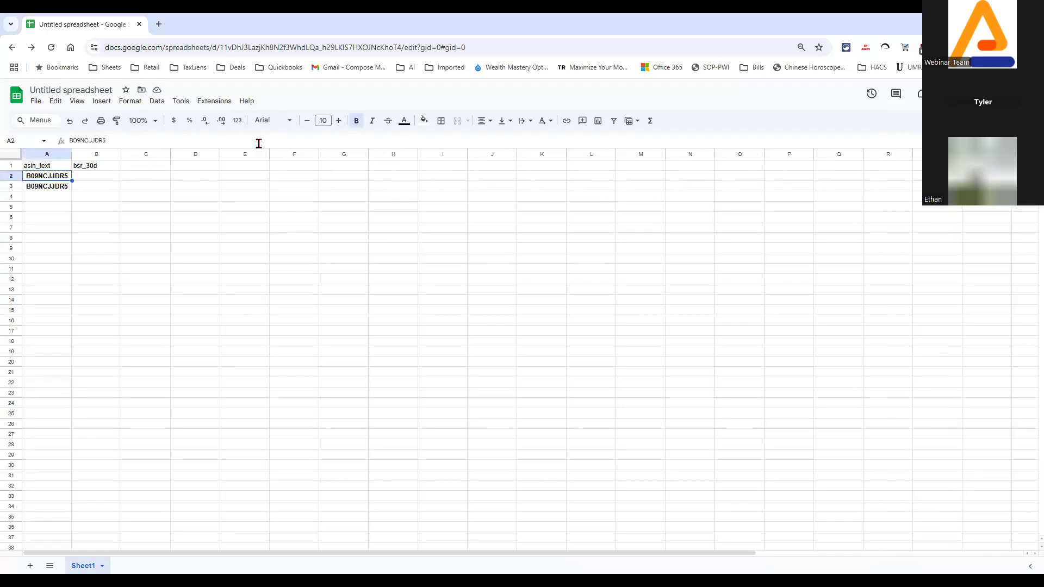
Open the asinzen Insight Function Builder with Testing calculator settings and choose FBA Calculator's GETMY_FBA_PROFIT_ASIN
{"action": "mouse_move", "coordinate": [208, 103]}
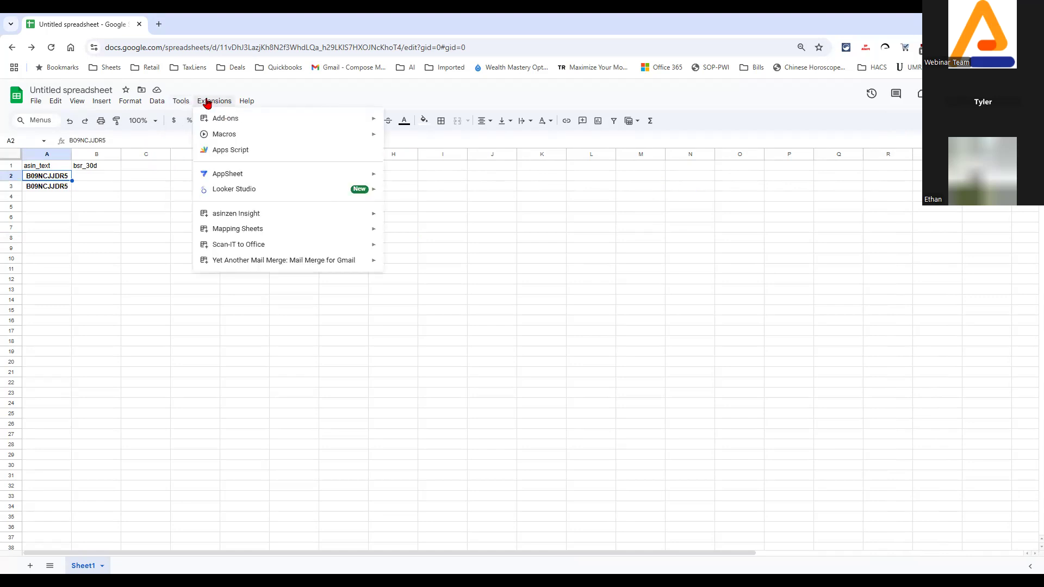
{"action": "mouse_move", "coordinate": [253, 216]}
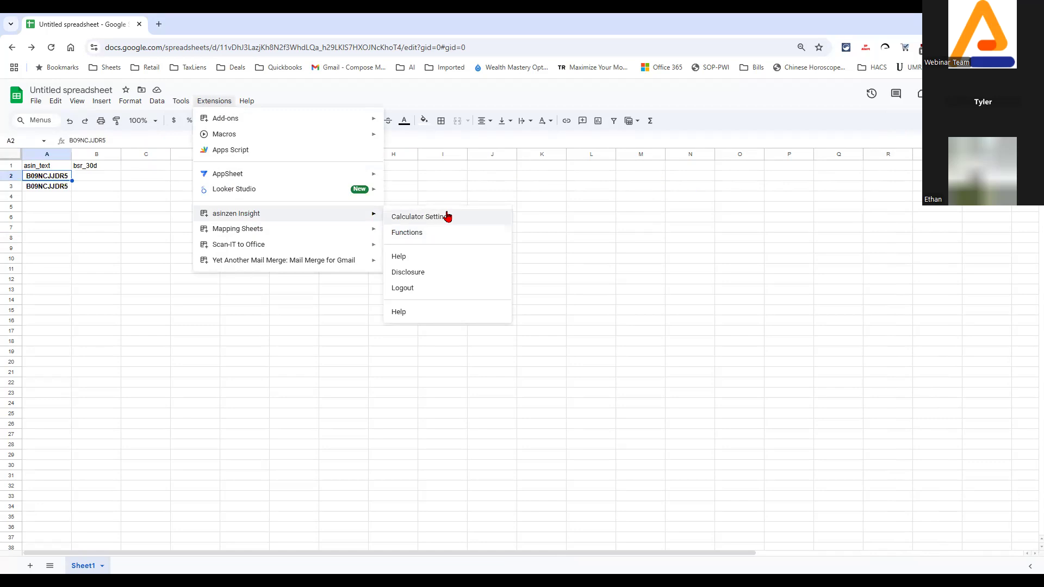
{"action": "left_click", "coordinate": [447, 233]}
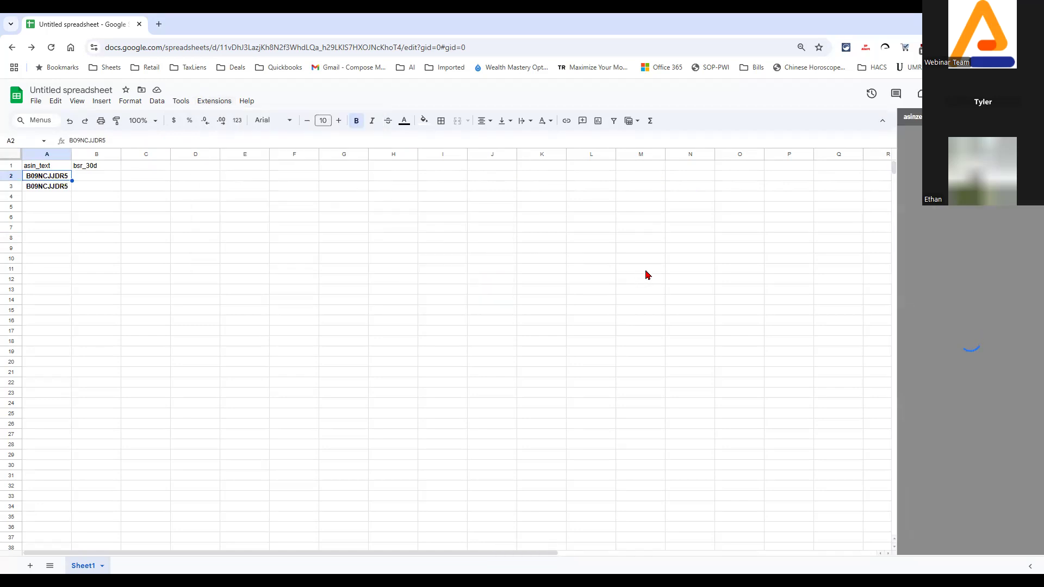
{"action": "left_click", "coordinate": [912, 181]}
{"action": "left_click", "coordinate": [952, 216]}
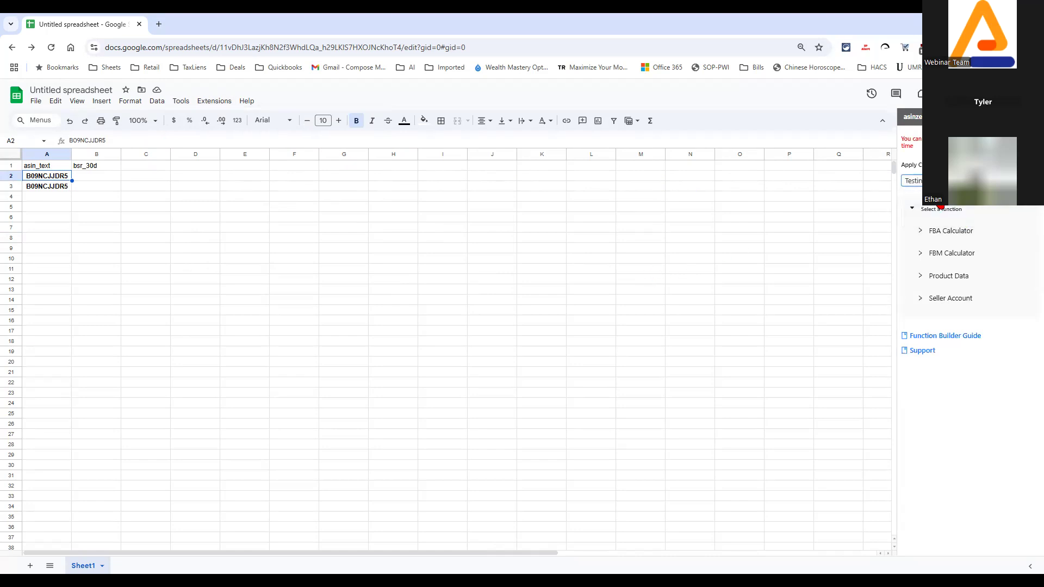
{"action": "left_click", "coordinate": [922, 231]}
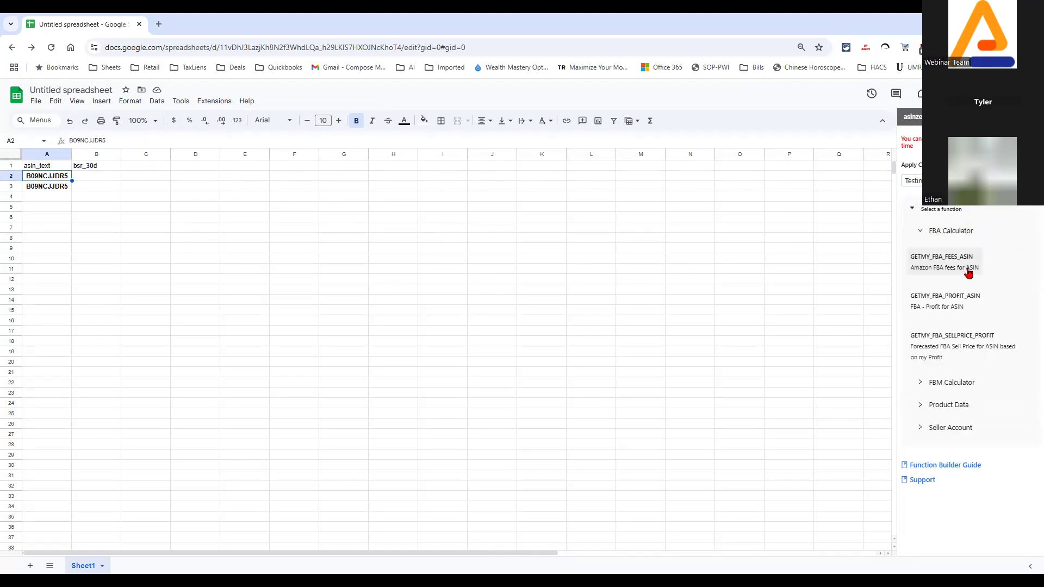
{"action": "left_click", "coordinate": [942, 300]}
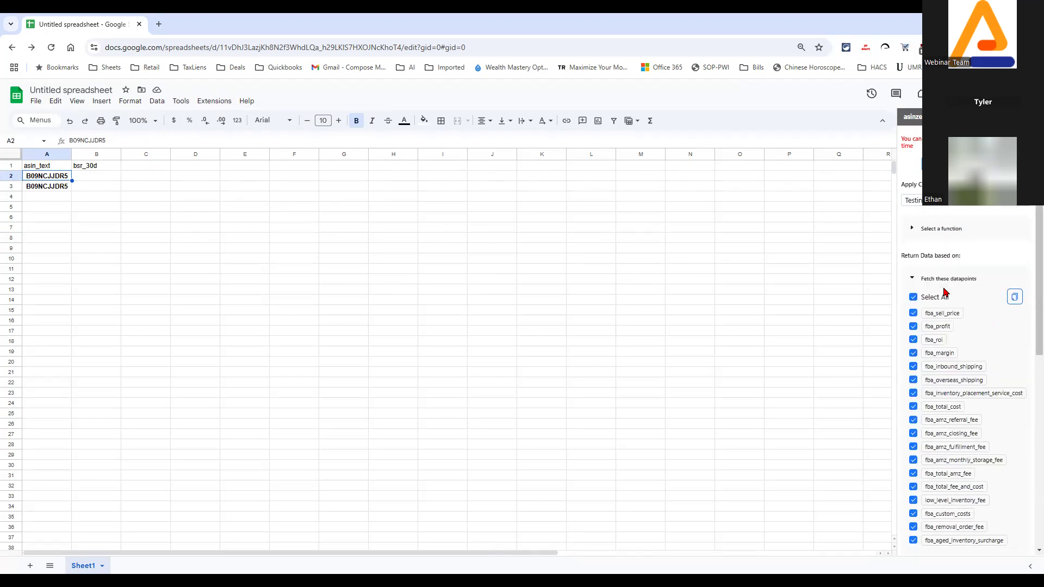
Save fba_profit as the only datapoint and apply it to ASINs A2:A3, returning -8.6 each
{"action": "left_click", "coordinate": [914, 297]}
{"action": "left_click", "coordinate": [915, 327]}
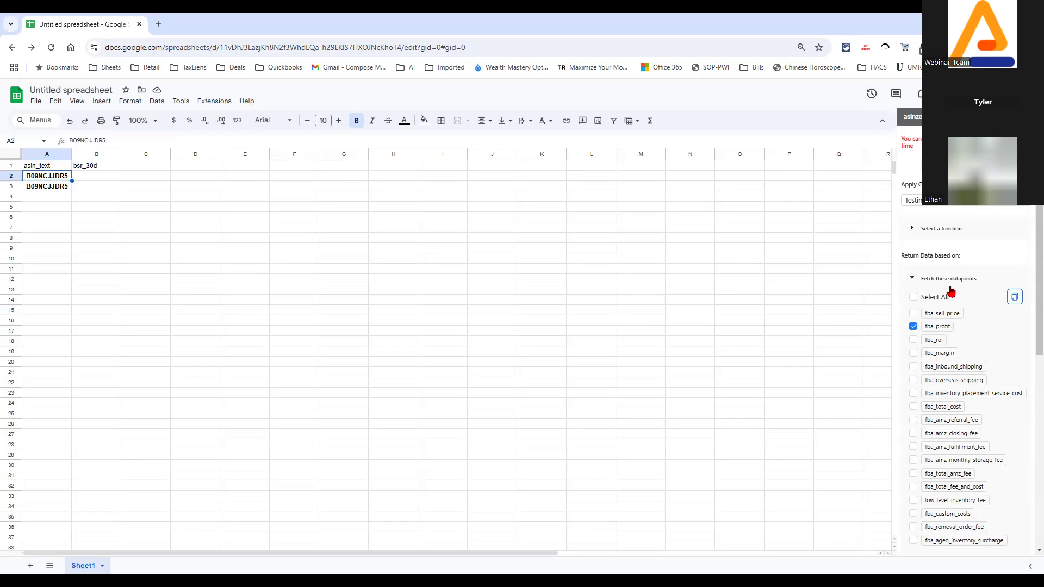
{"action": "scroll", "coordinate": [954, 366], "scroll_direction": "down", "scroll_amount": 10}
{"action": "left_click", "coordinate": [920, 499]}
{"action": "left_click_drag", "start_coordinate": [59, 190], "coordinate": [59, 182]}
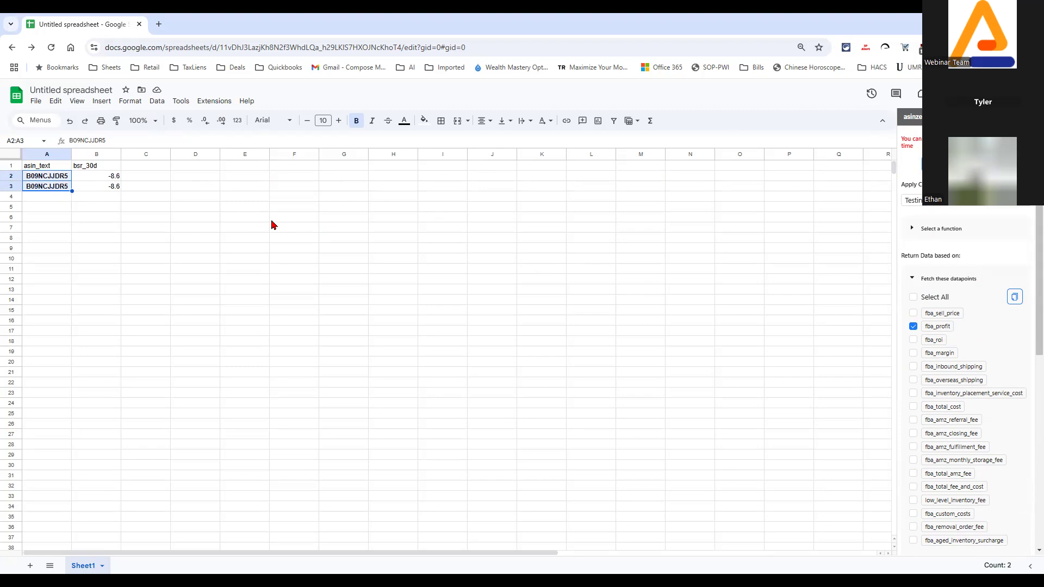
Paste the fba_profit header name into B1 above the -8.6 profit values
{"action": "left_click", "coordinate": [106, 169]}
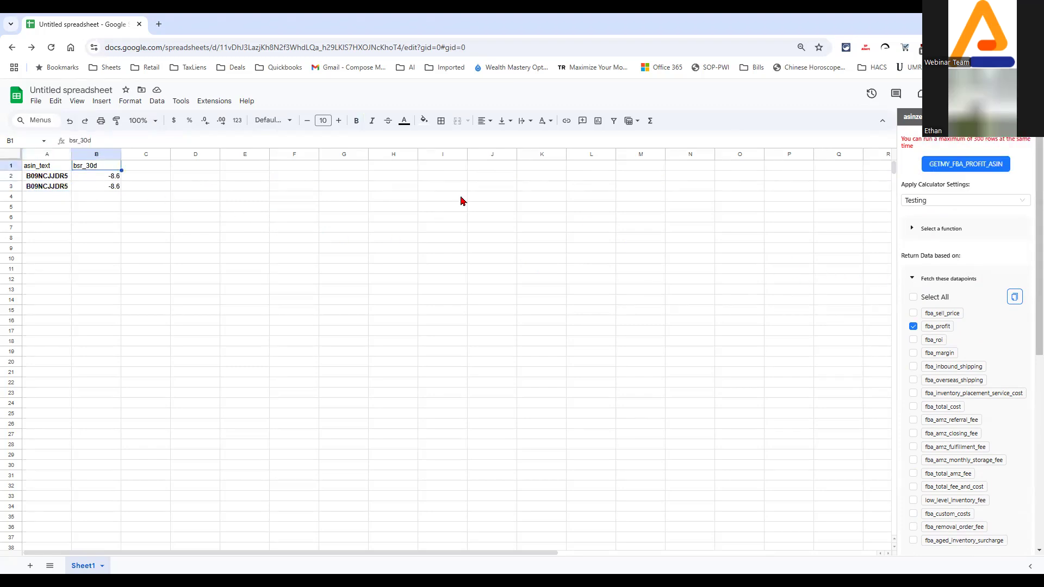
{"action": "left_click", "coordinate": [1011, 294]}
{"action": "key", "text": "ctrl+v"}
{"action": "left_click", "coordinate": [268, 192]}
{"action": "left_click", "coordinate": [112, 175]}
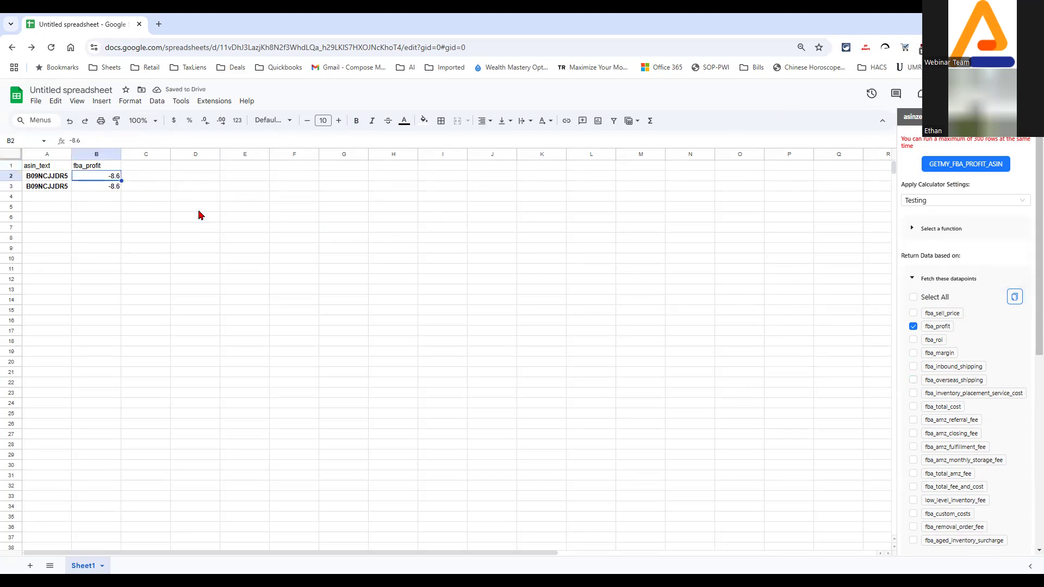
Select the ASIN cells A2:A4 and collapse the Fetch these datapoints checklist
{"action": "left_click_drag", "start_coordinate": [55, 176], "coordinate": [64, 198]}
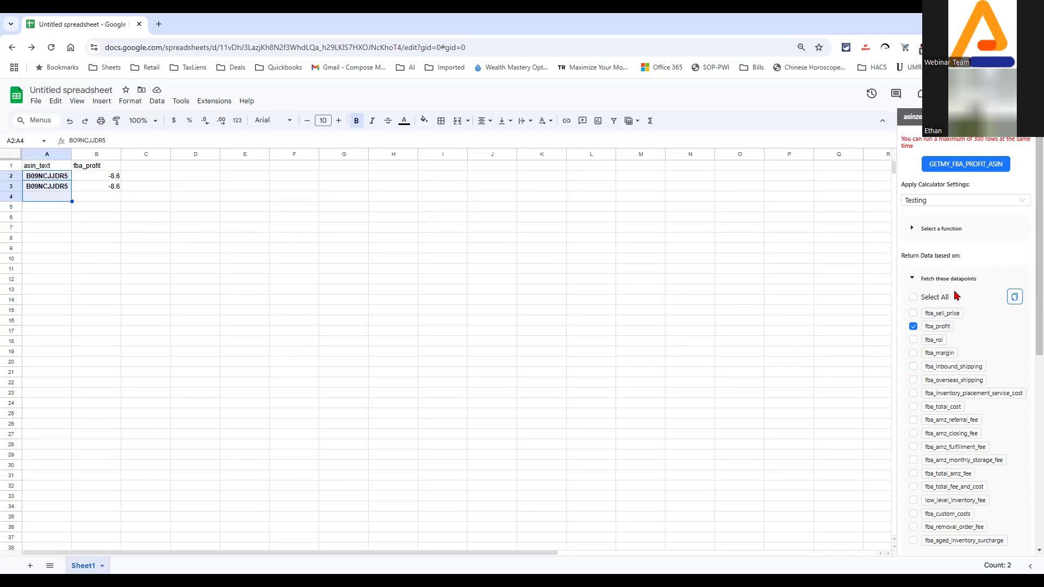
{"action": "scroll", "coordinate": [984, 401], "scroll_direction": "down", "scroll_amount": 5}
{"action": "scroll", "coordinate": [986, 400], "scroll_direction": "up", "scroll_amount": 1}
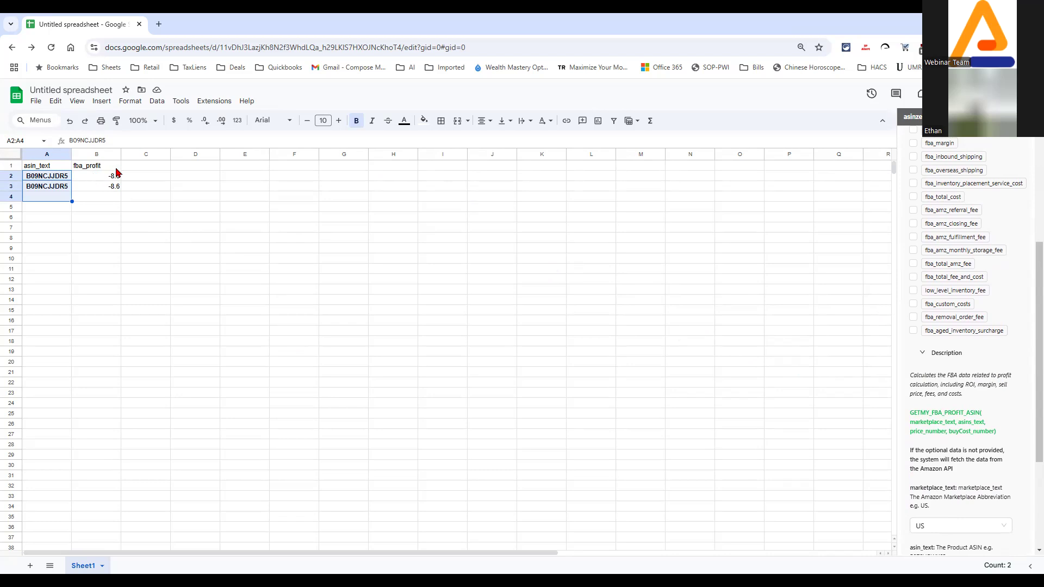
{"action": "scroll", "coordinate": [979, 386], "scroll_direction": "up", "scroll_amount": 4}
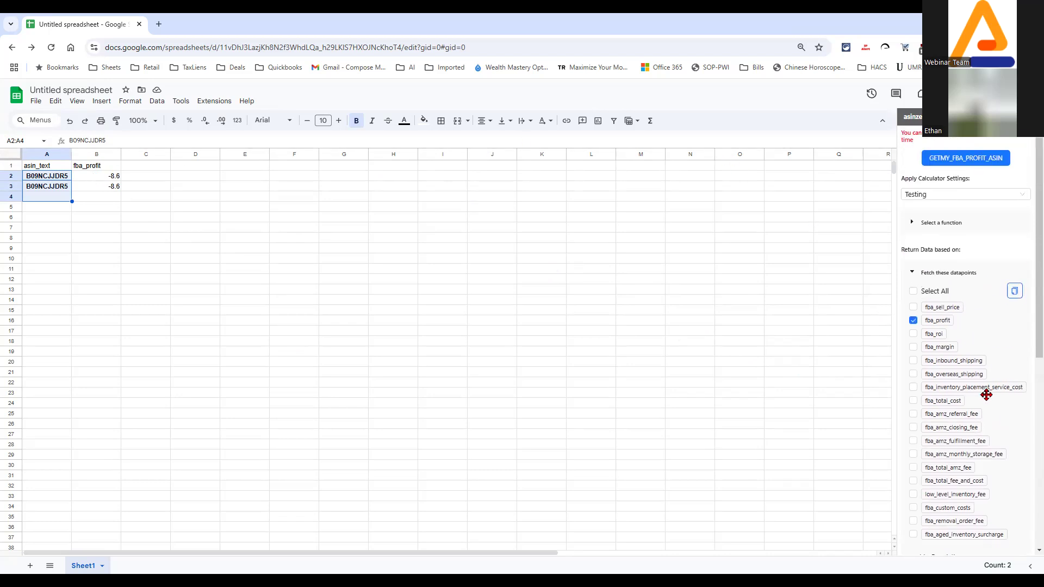
{"action": "left_click", "coordinate": [914, 280]}
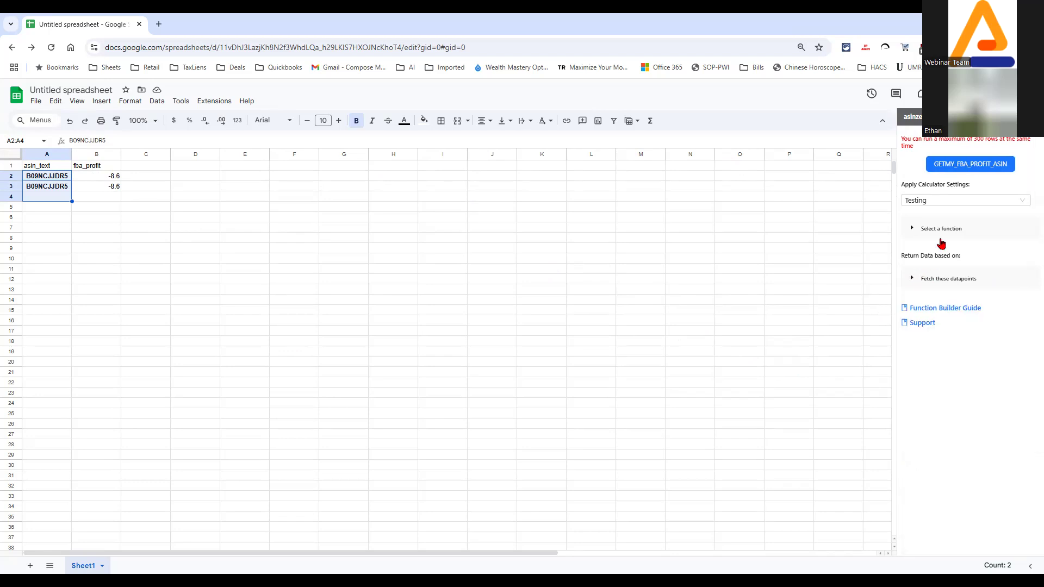